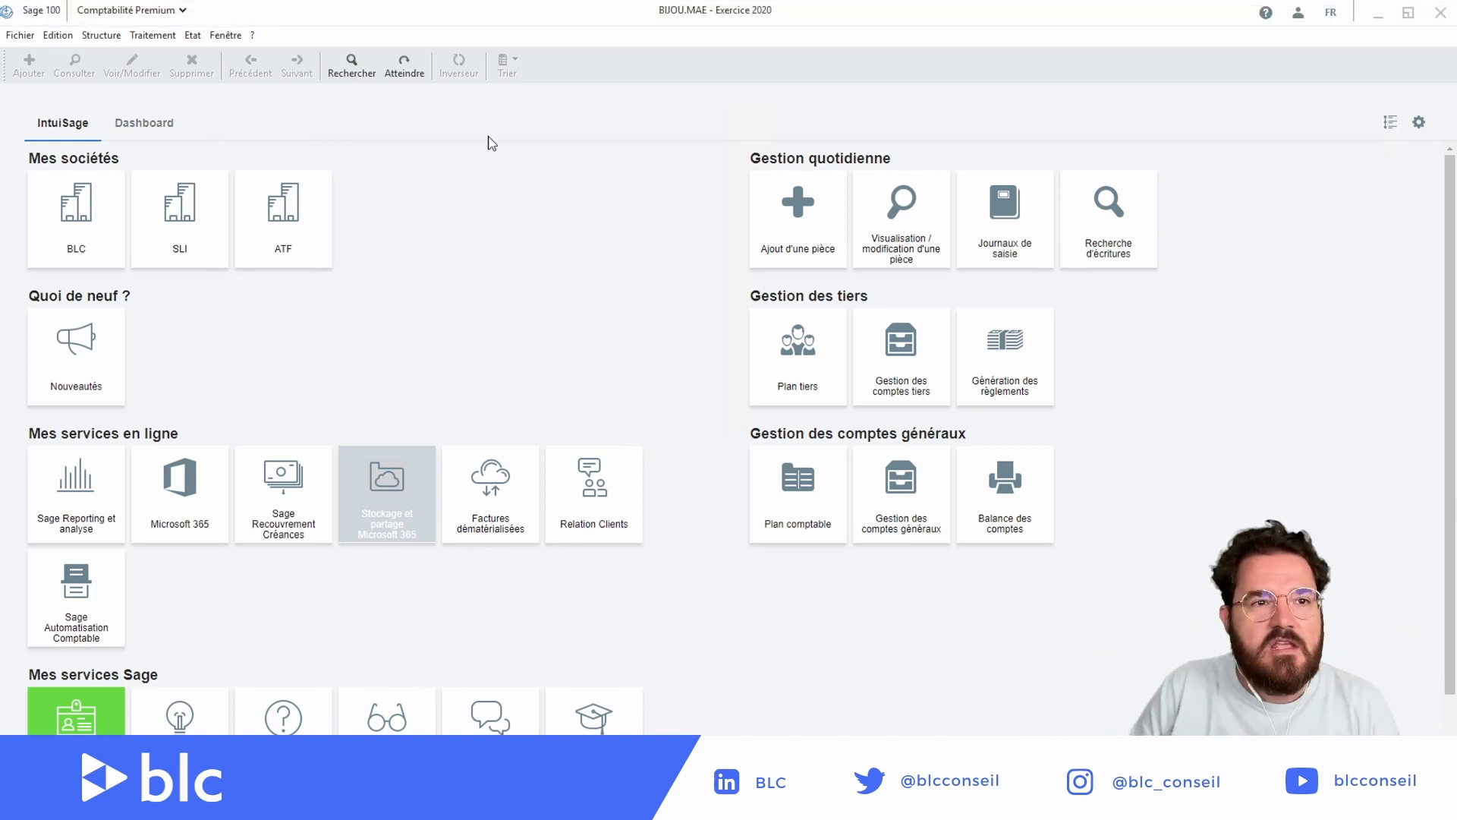
Enable "Ouvrir la fenêtre de lettrage en saisie" for the ACH Achats journal code and save it.
left_click(102, 40)
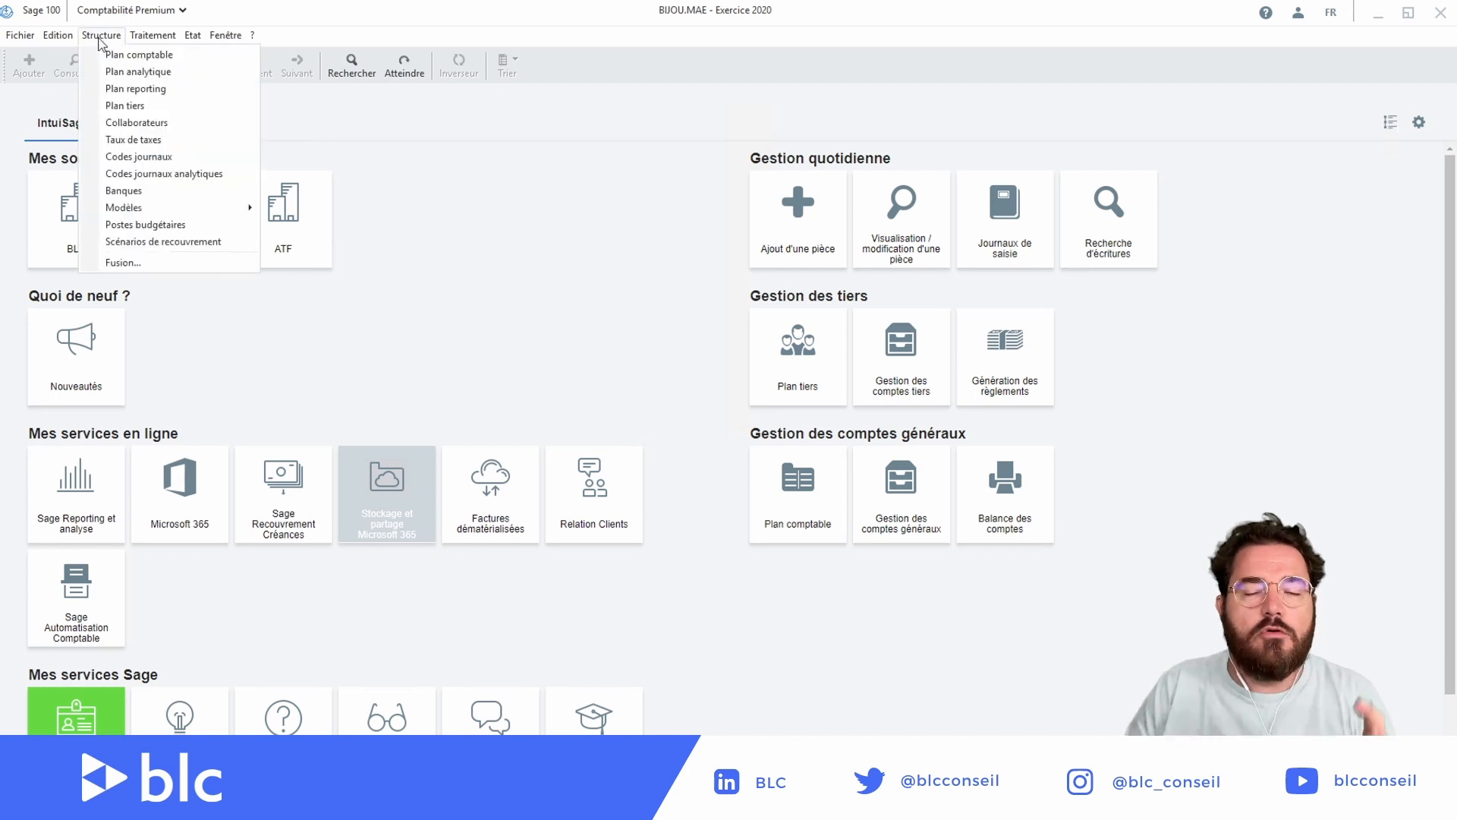
left_click(138, 157)
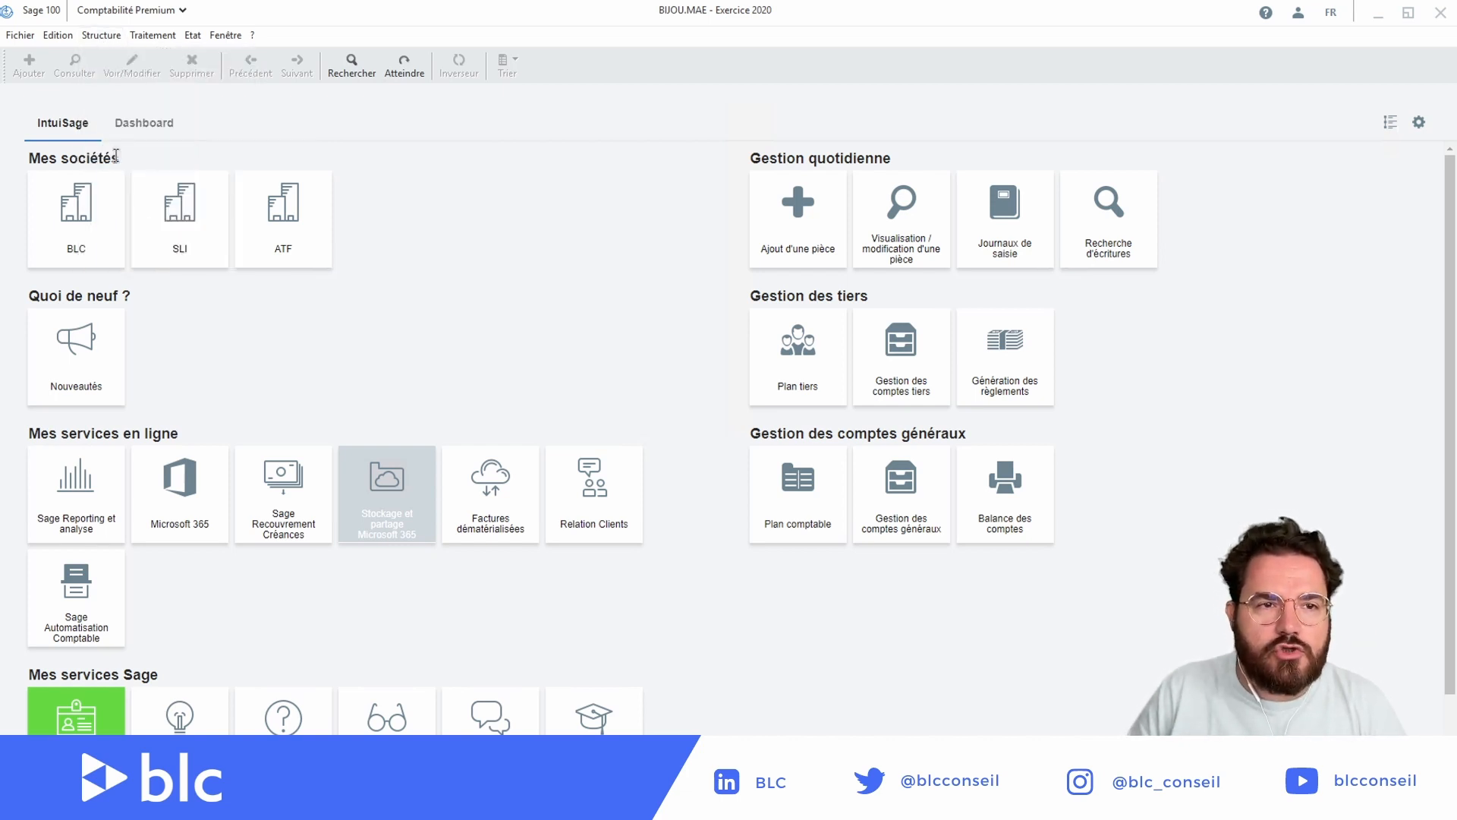
double_click(522, 258)
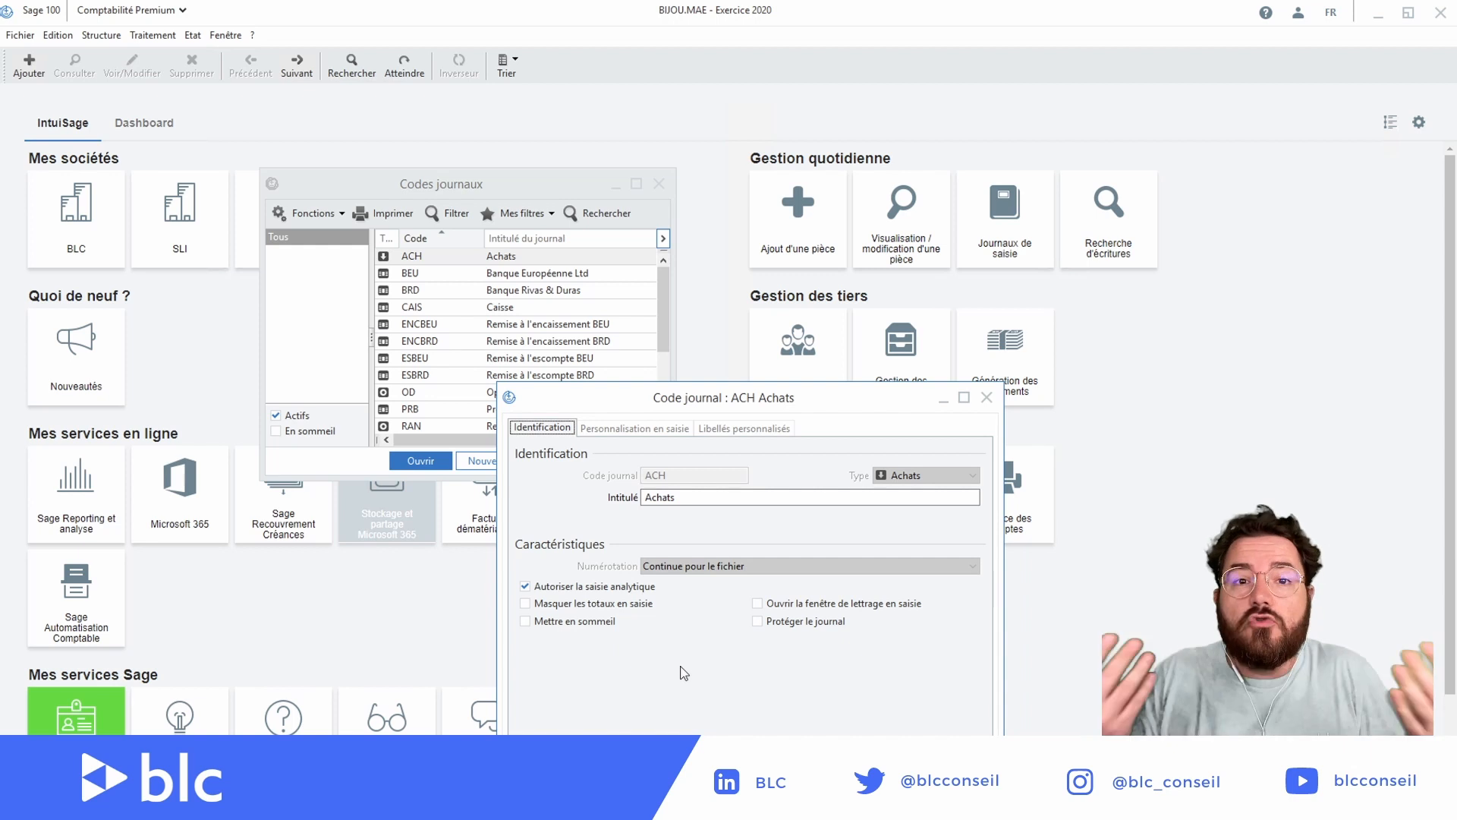
left_click(757, 603)
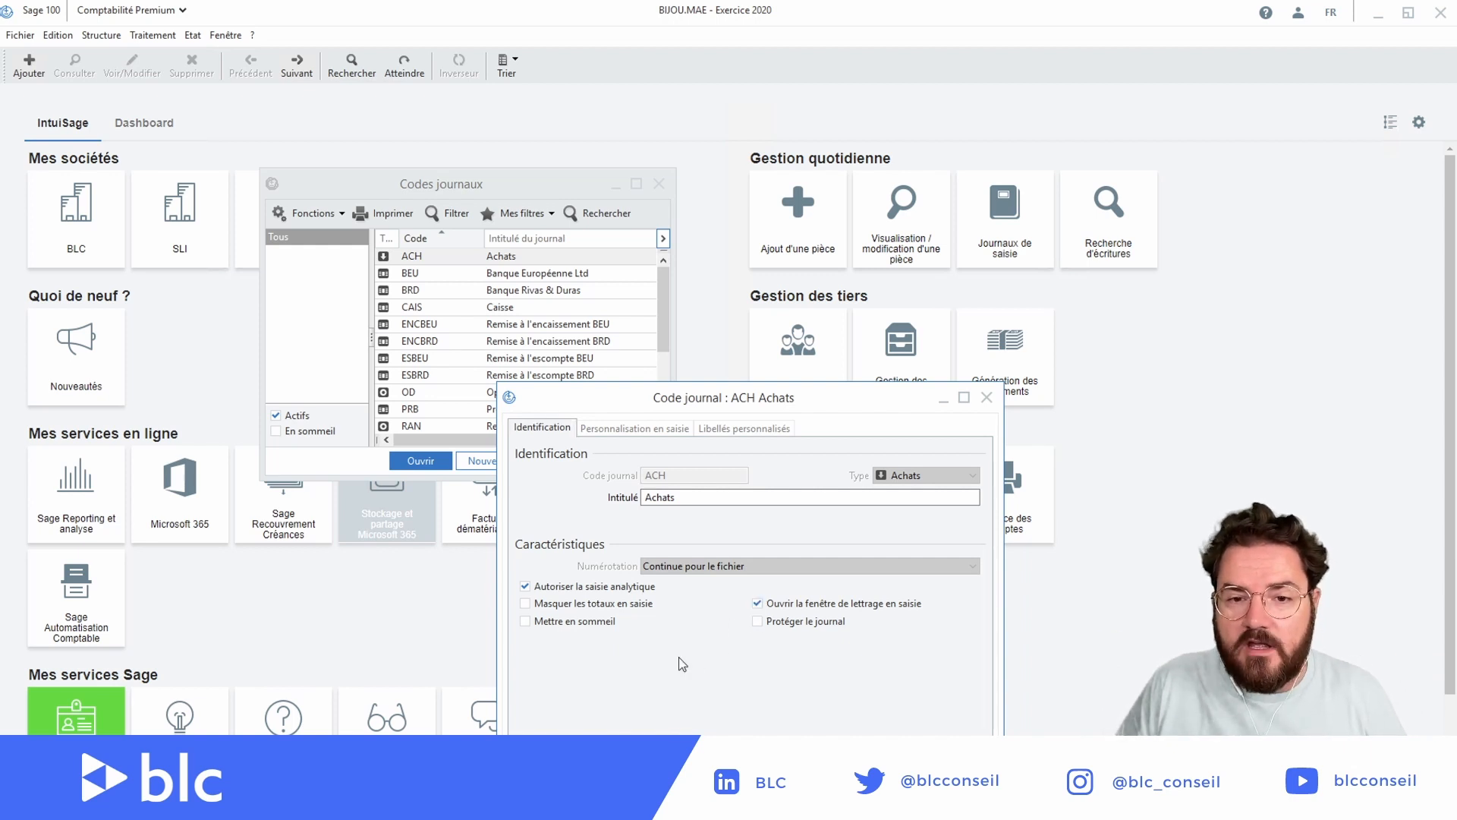
key("Return")
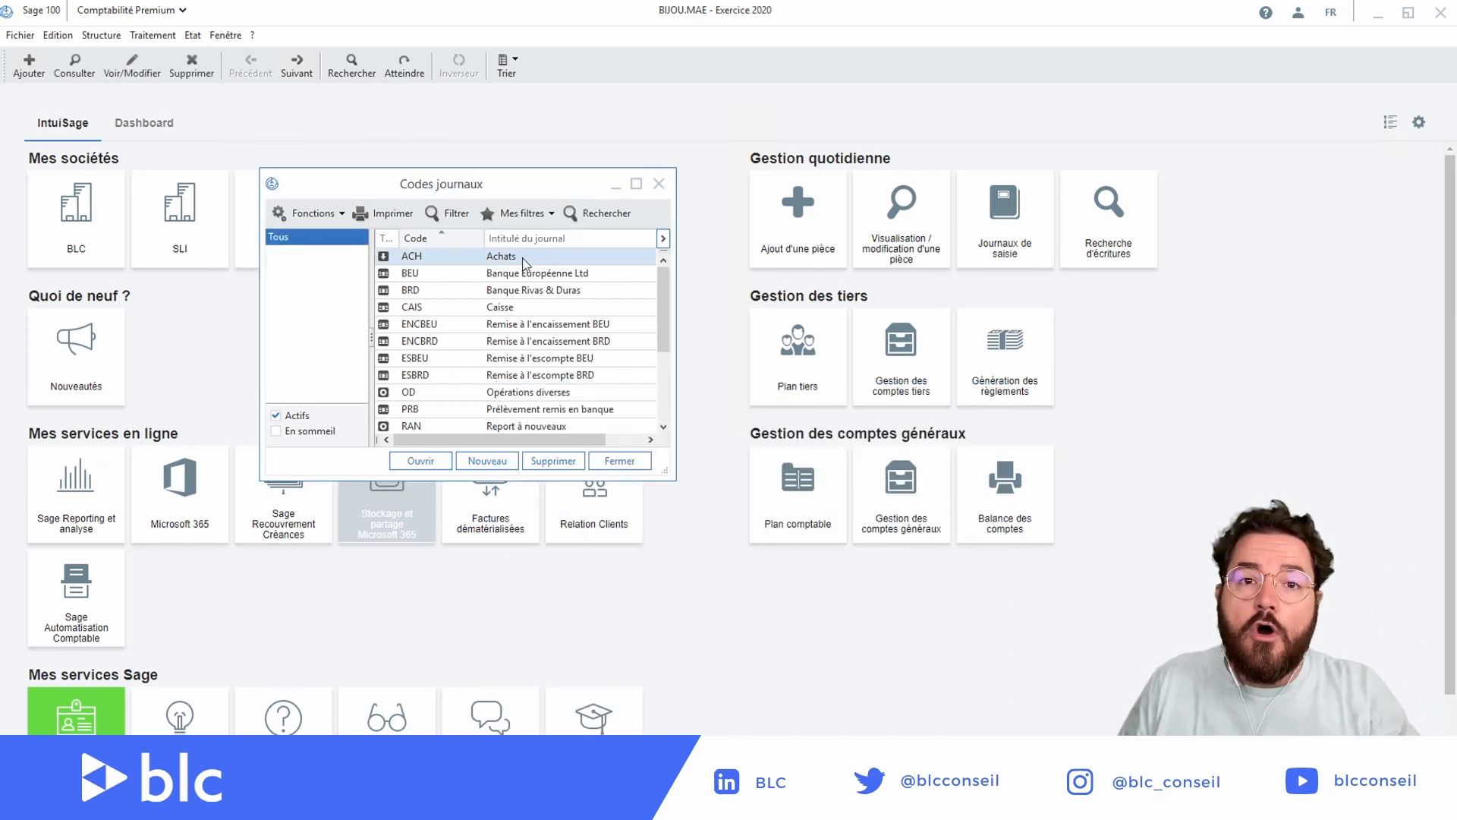
left_click(659, 183)
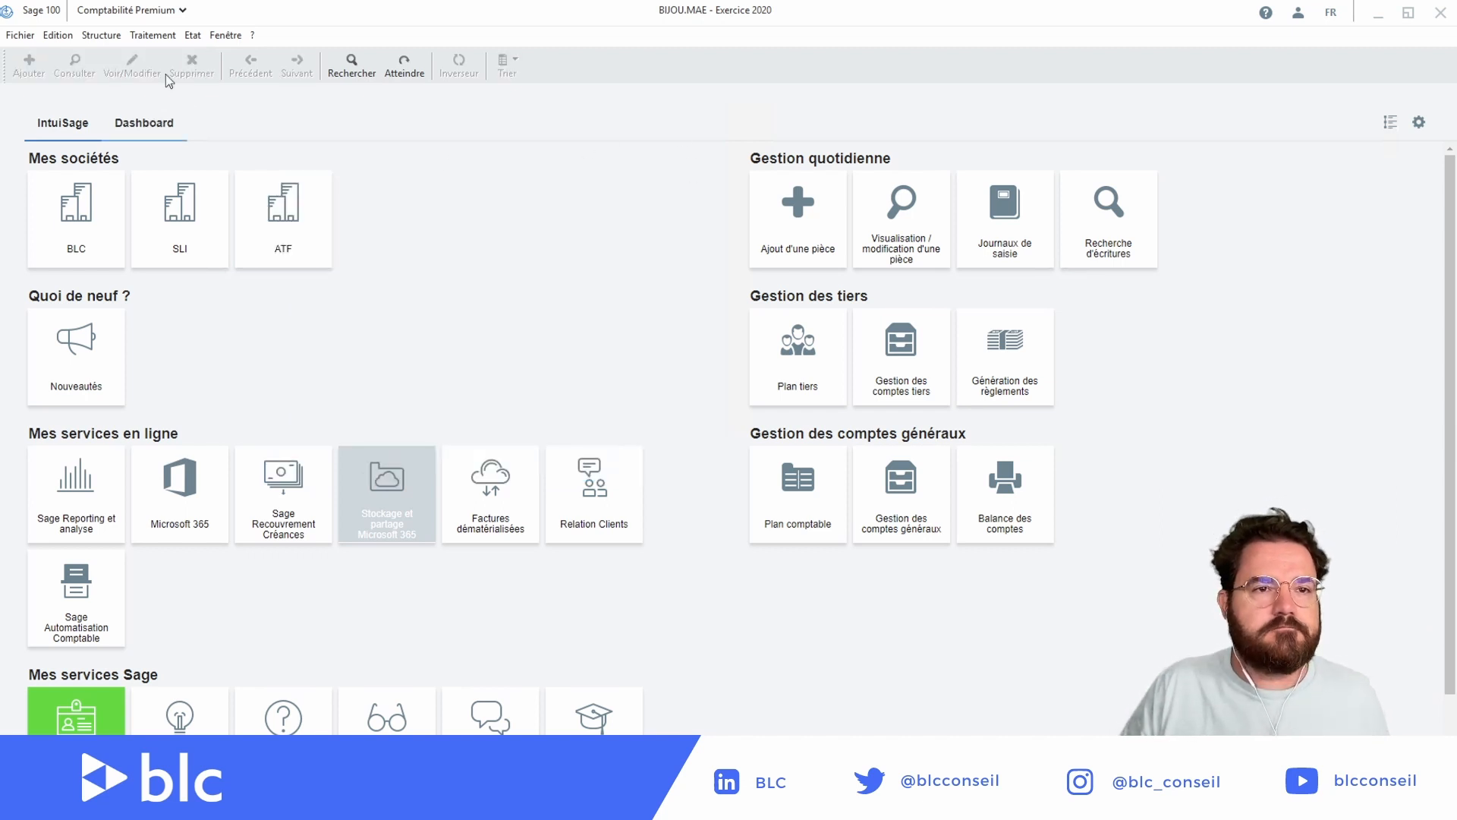
Review the unlettered entries of supplier BILLO in the third-party account management.
left_click(141, 36)
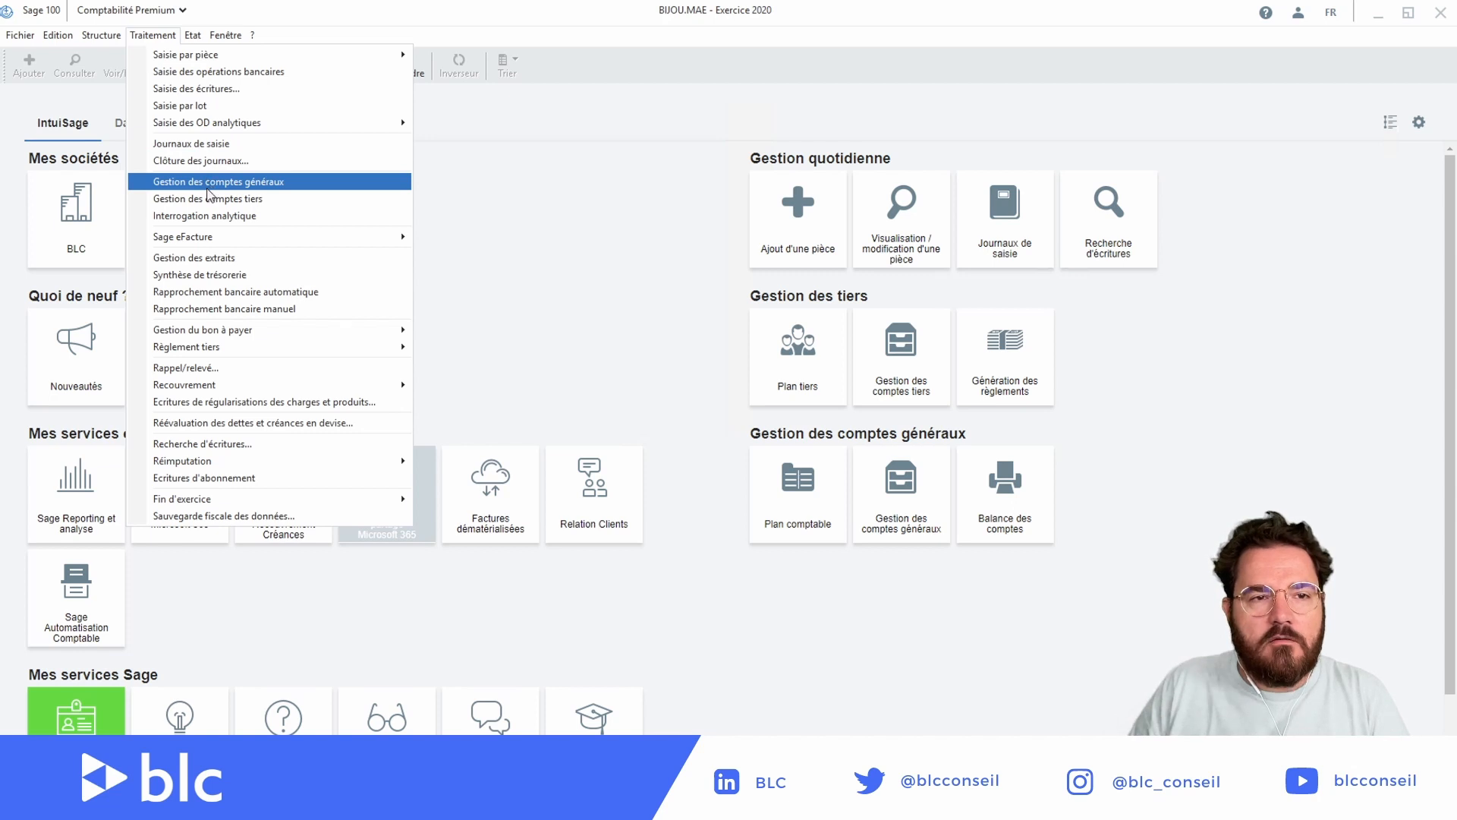
left_click(208, 198)
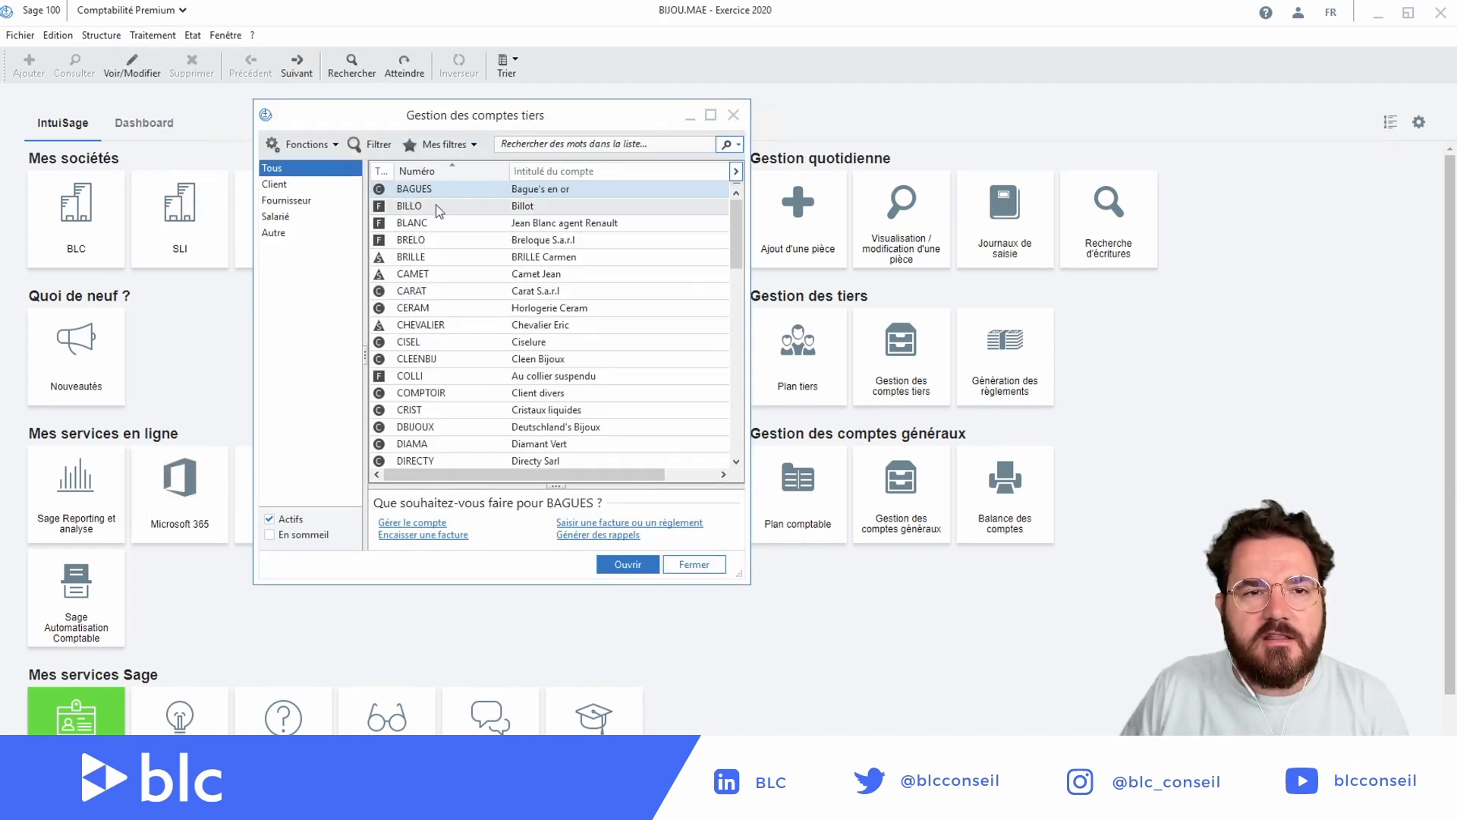
left_click(286, 200)
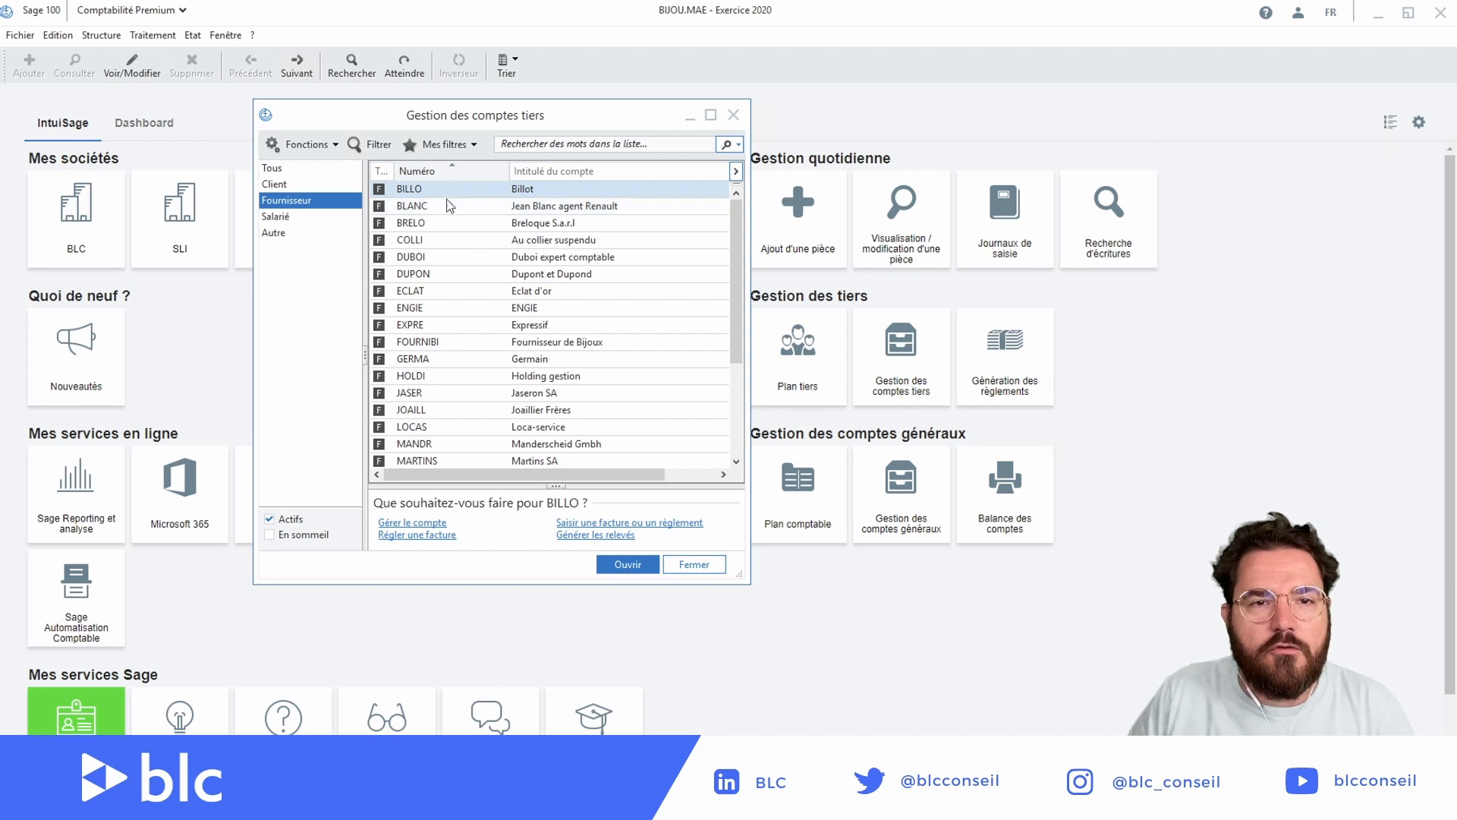
double_click(522, 195)
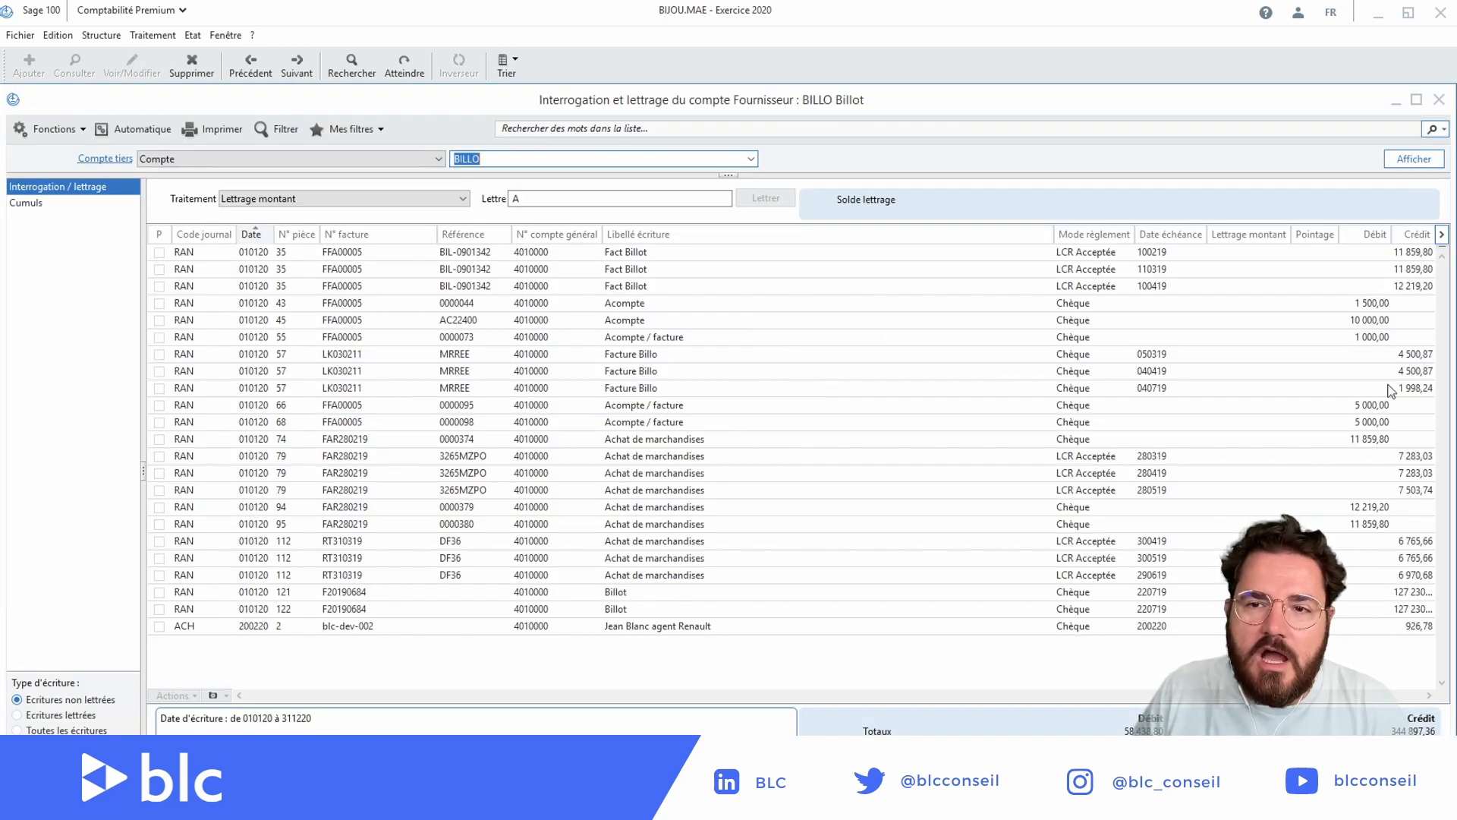
left_click(1441, 98)
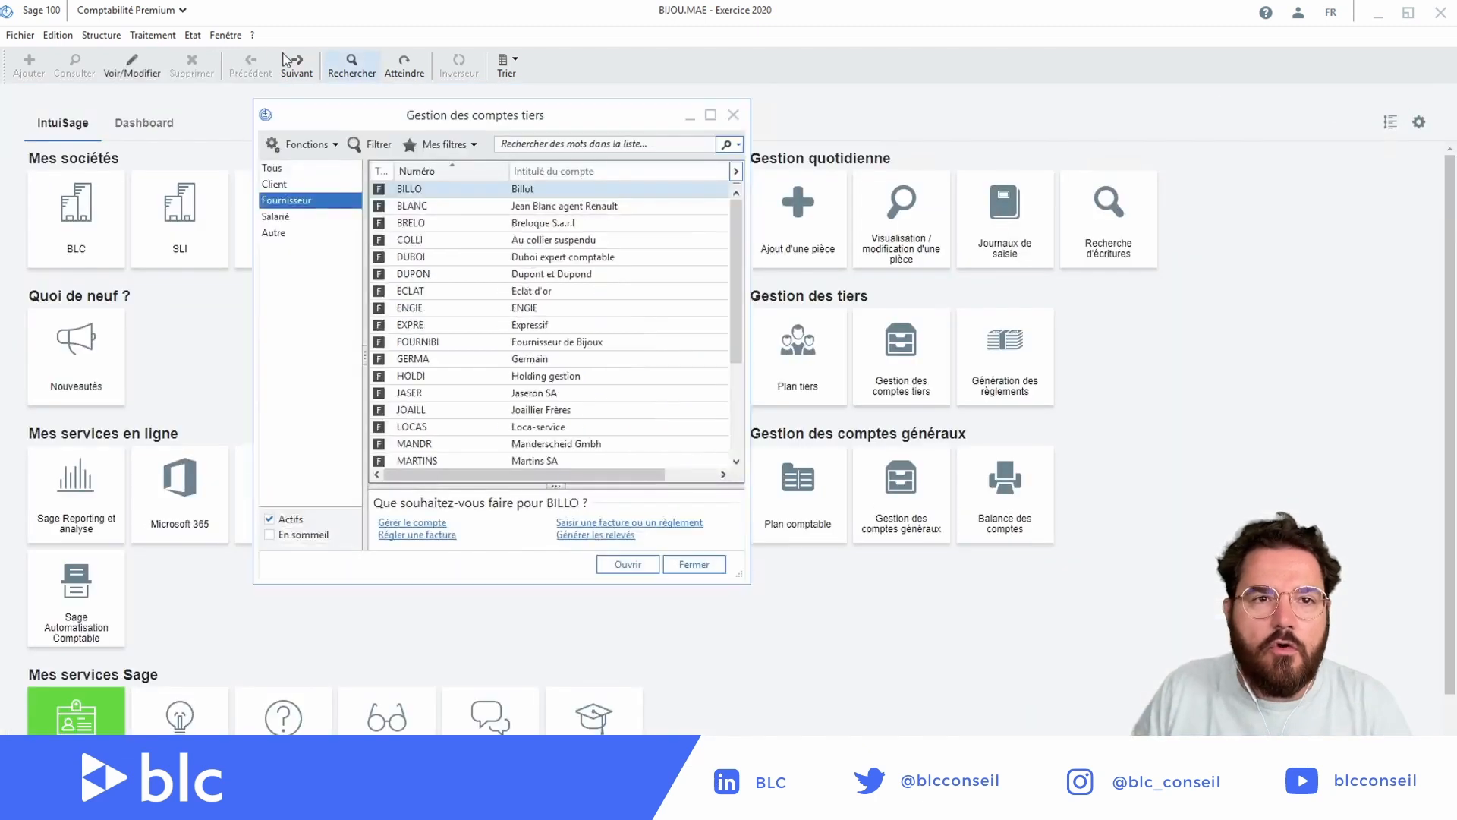
key("Escape")
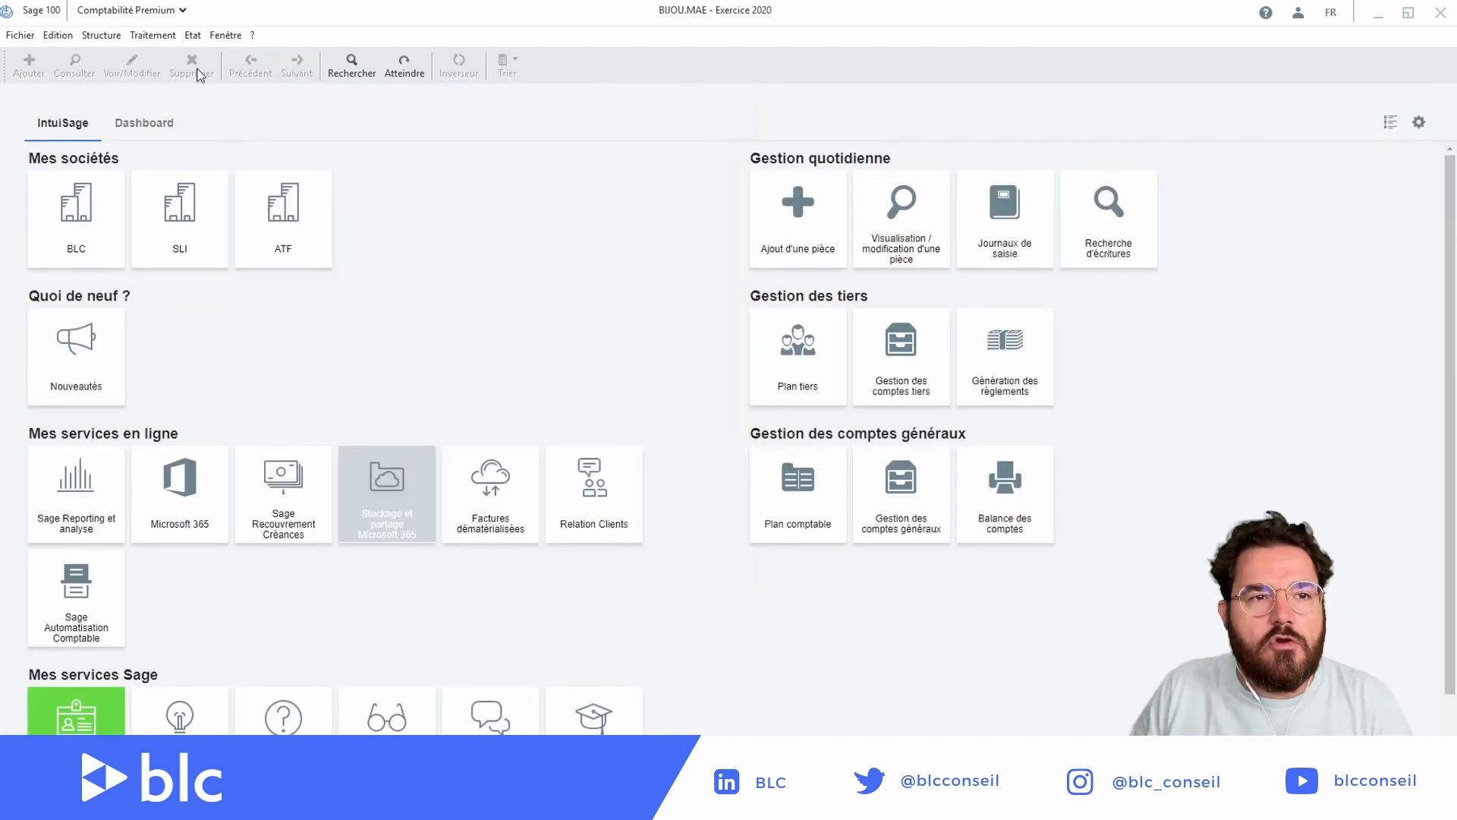
Check the "Ouvrir la fenêtre de lettrage en saisie" option in the BEU Banque Européenne Ltd journal code.
left_click(101, 35)
left_click(602, 384)
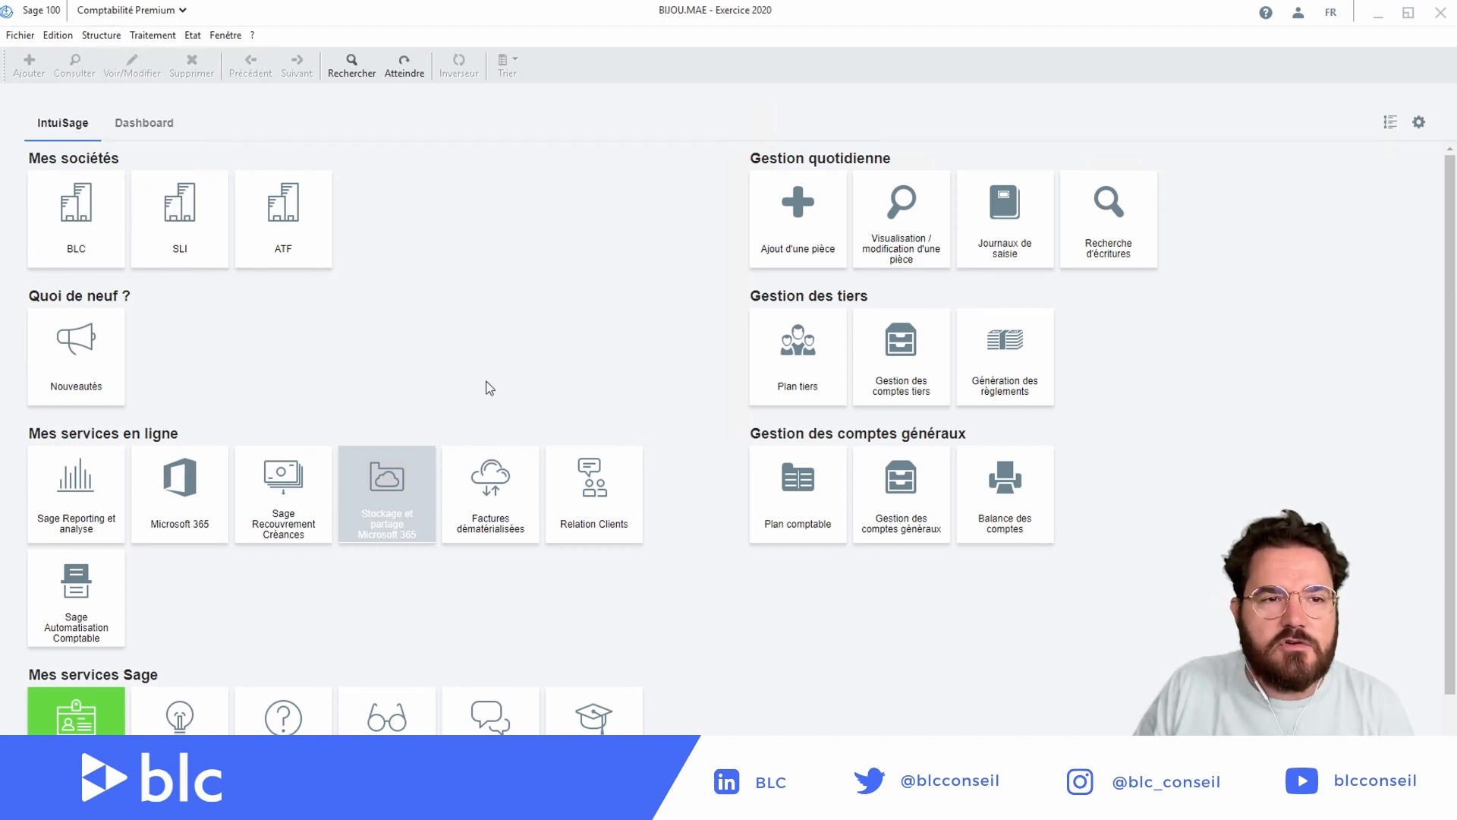
left_click(106, 35)
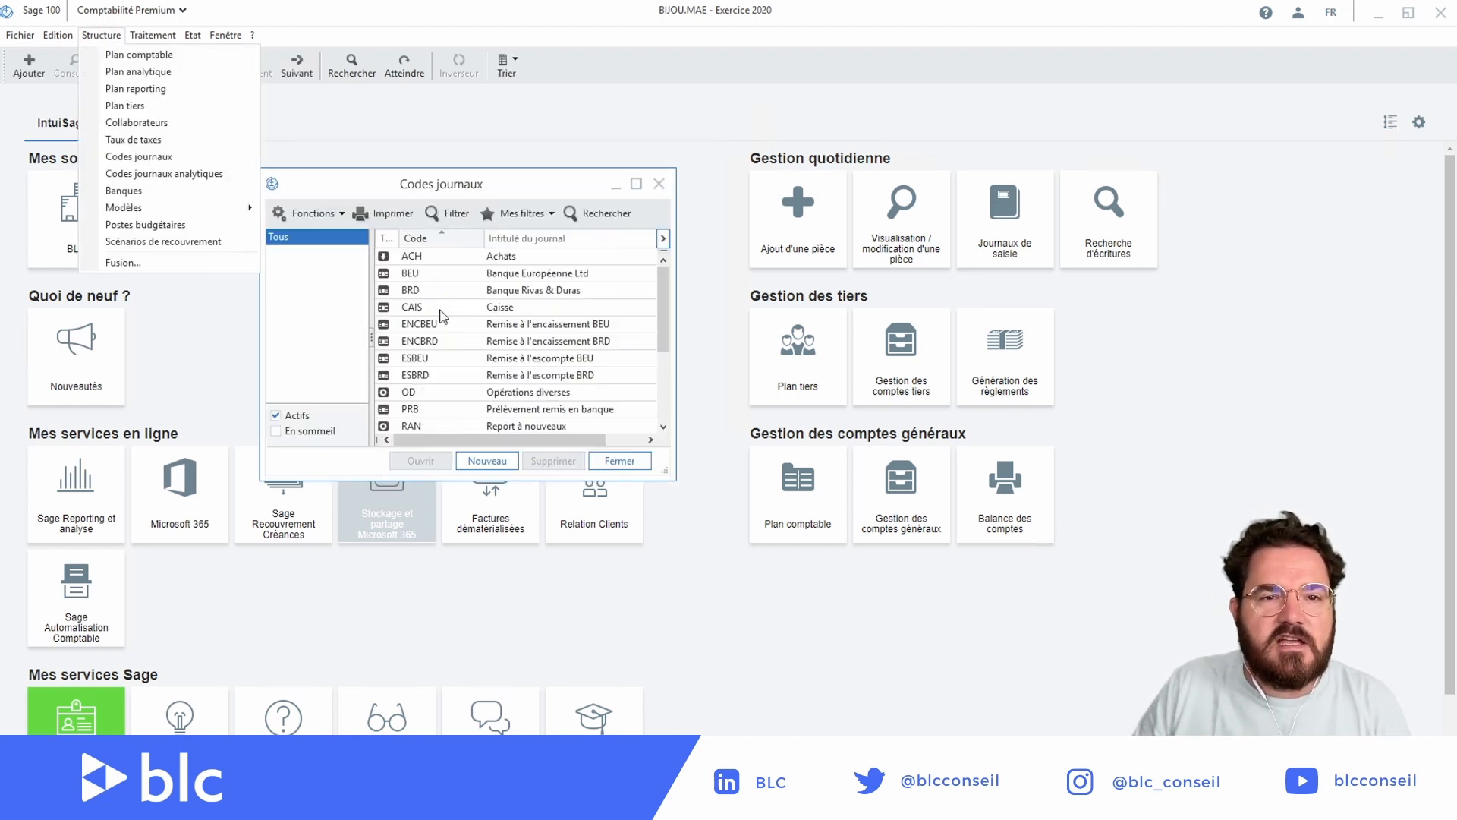
left_click(524, 190)
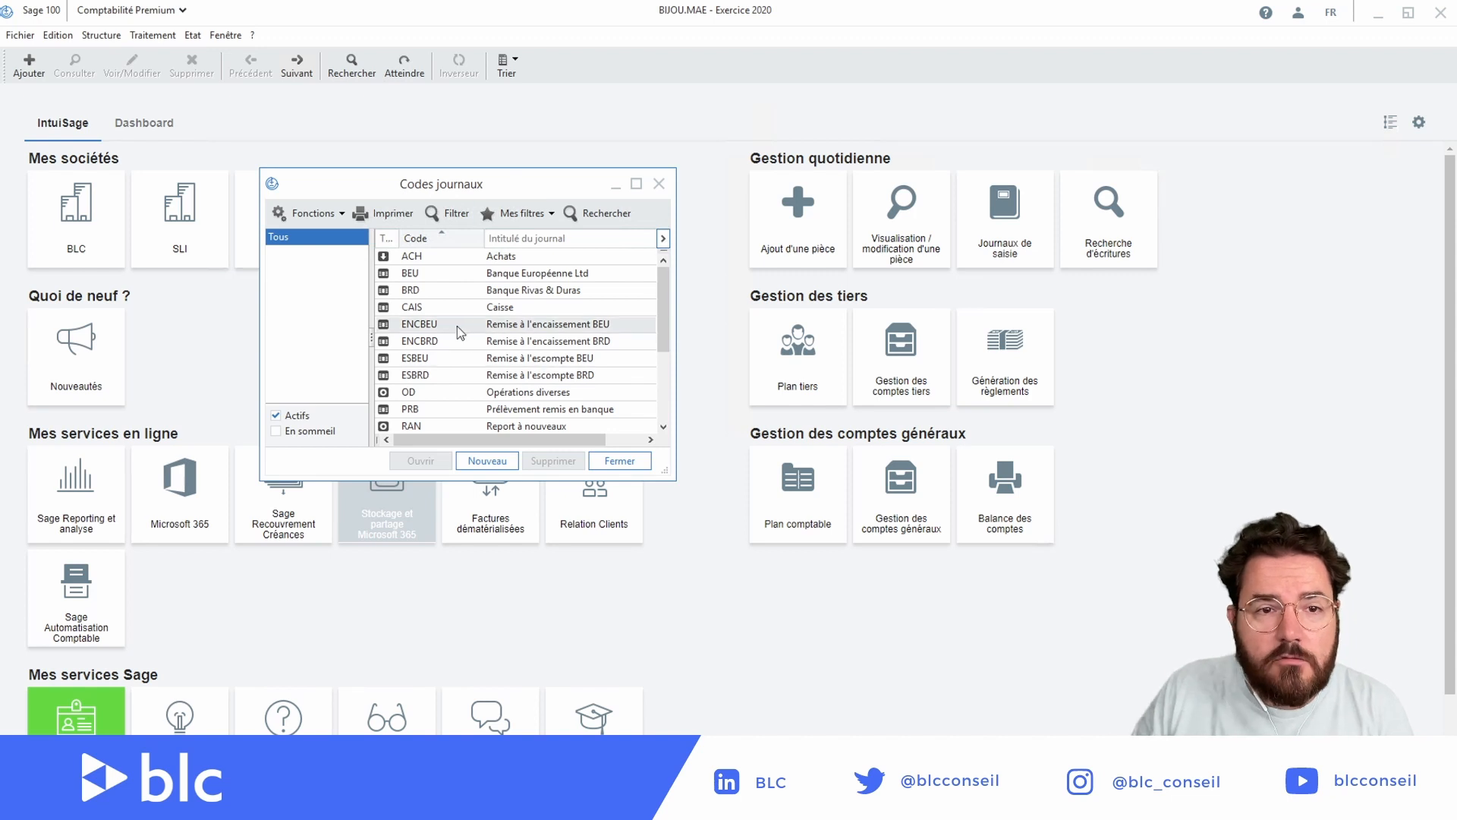
left_click(458, 277)
double_click(524, 277)
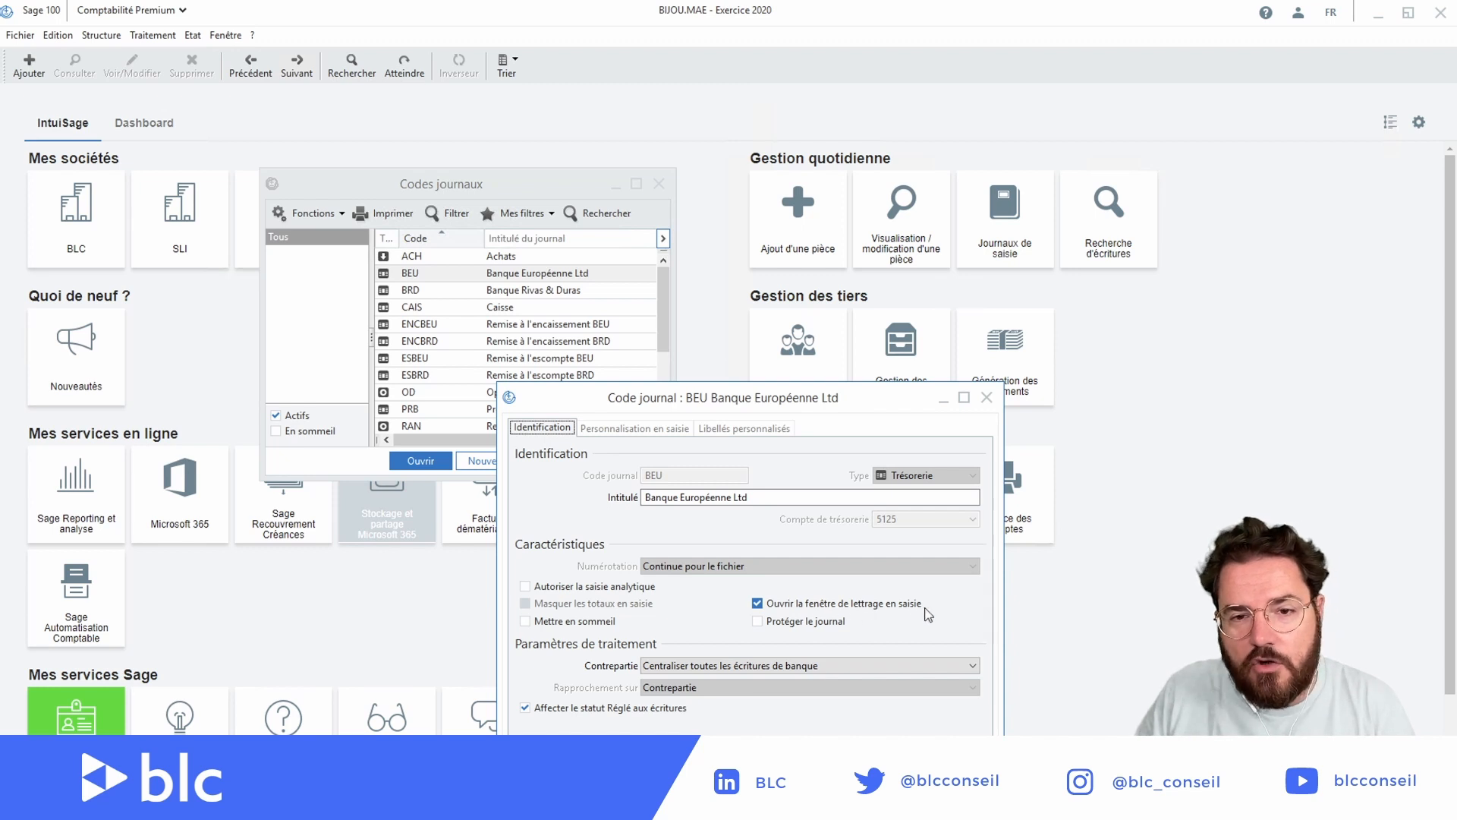
left_click(870, 761)
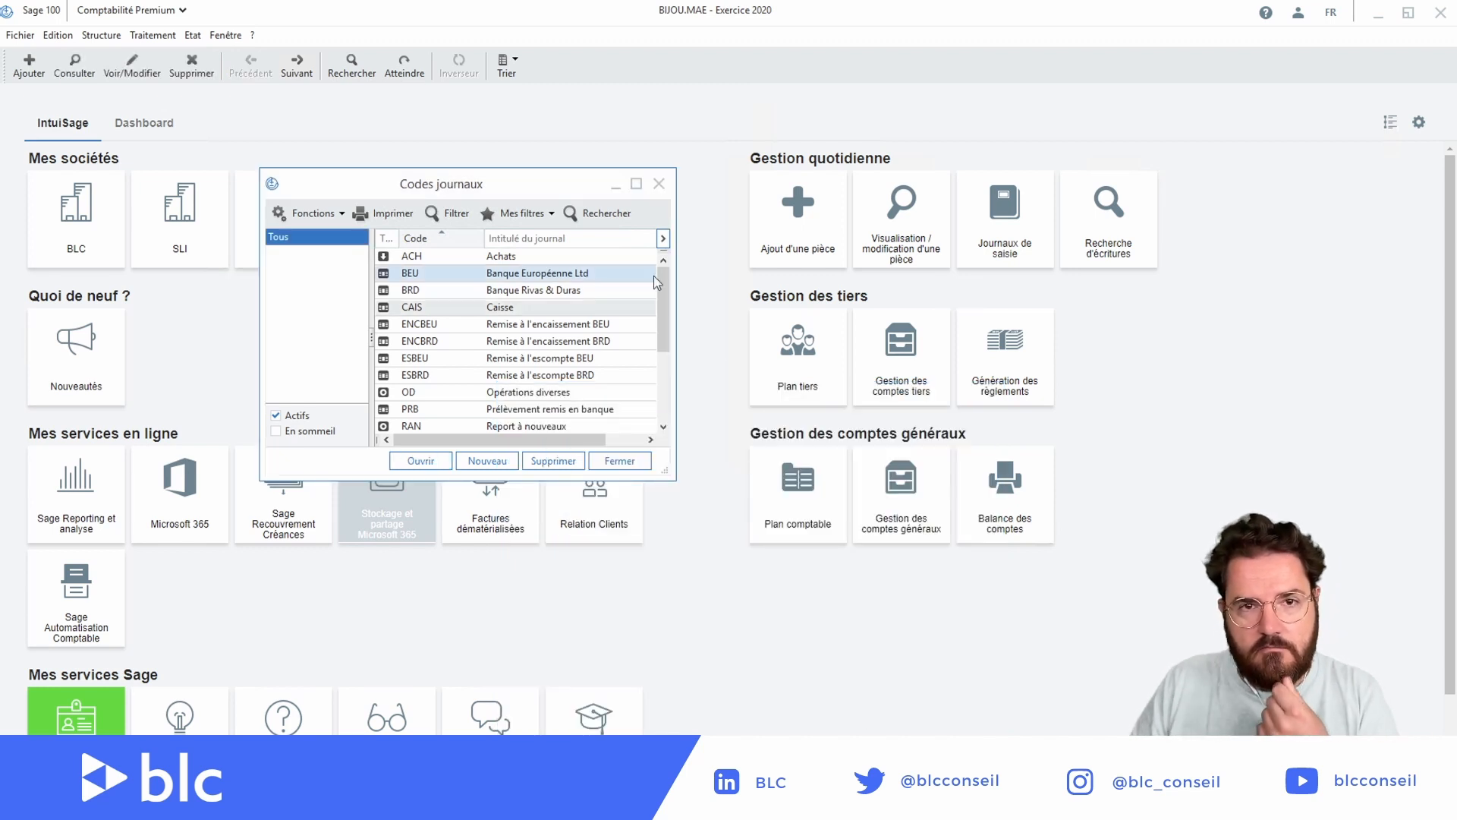
left_click(659, 184)
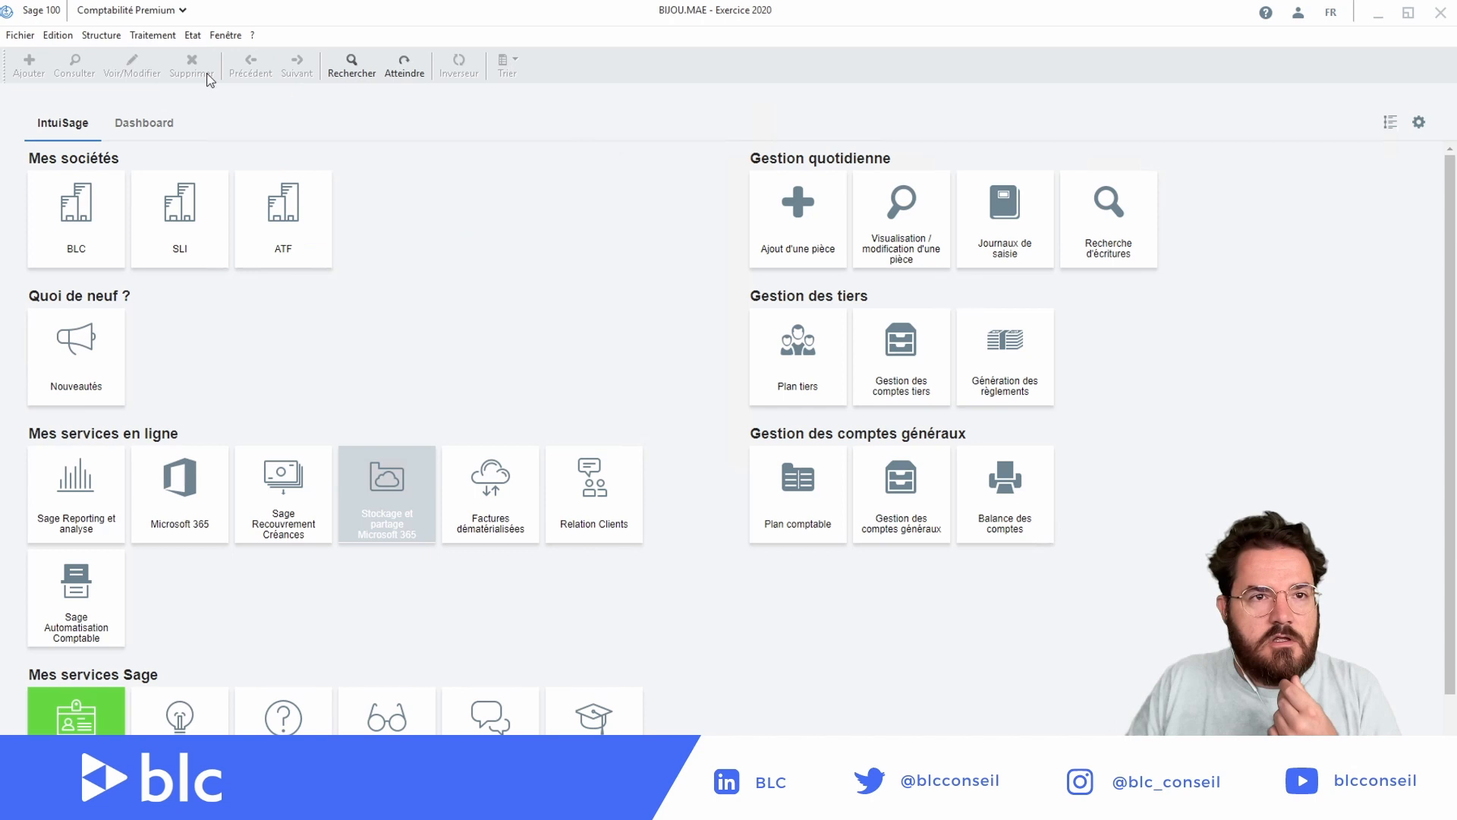
Open the January 2020 BEU Banque Européenne Ltd journal for entry.
left_click(152, 35)
left_click(185, 145)
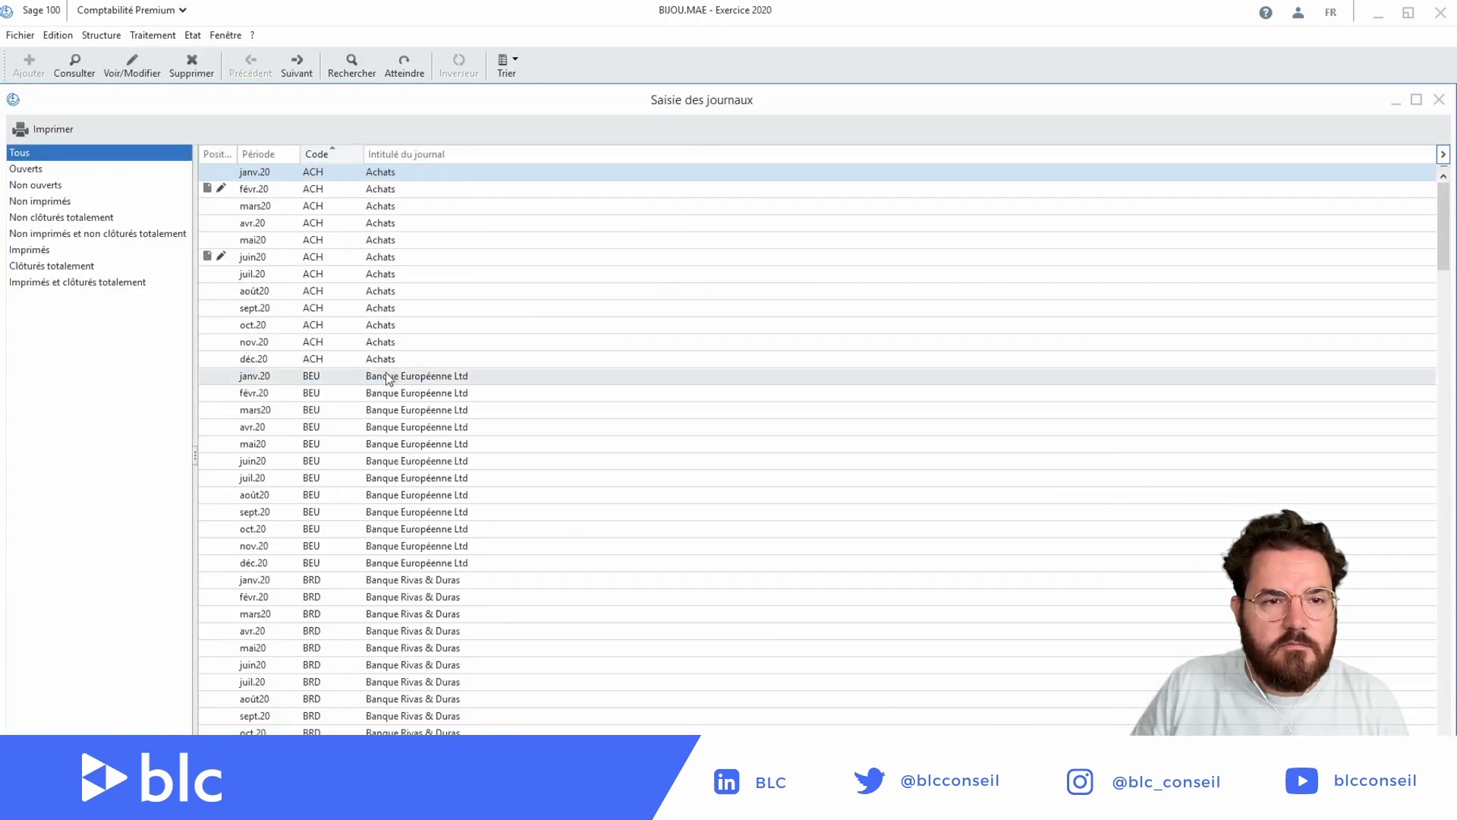
double_click(388, 378)
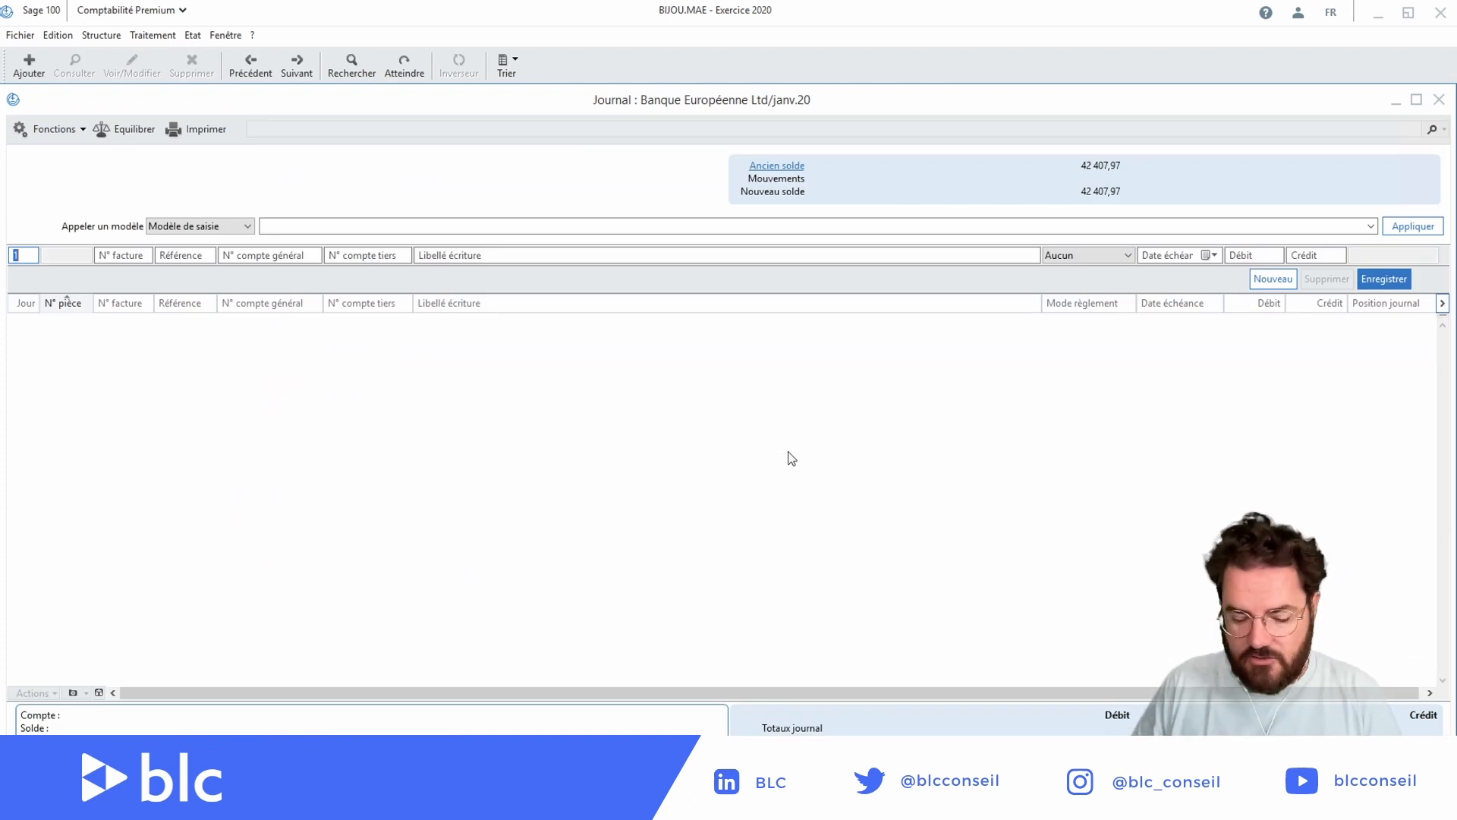
Fill in the entry line with third-party account BILLO and the description RGLT TEST.
key("Tab")
key("Tab")
key("Tab")
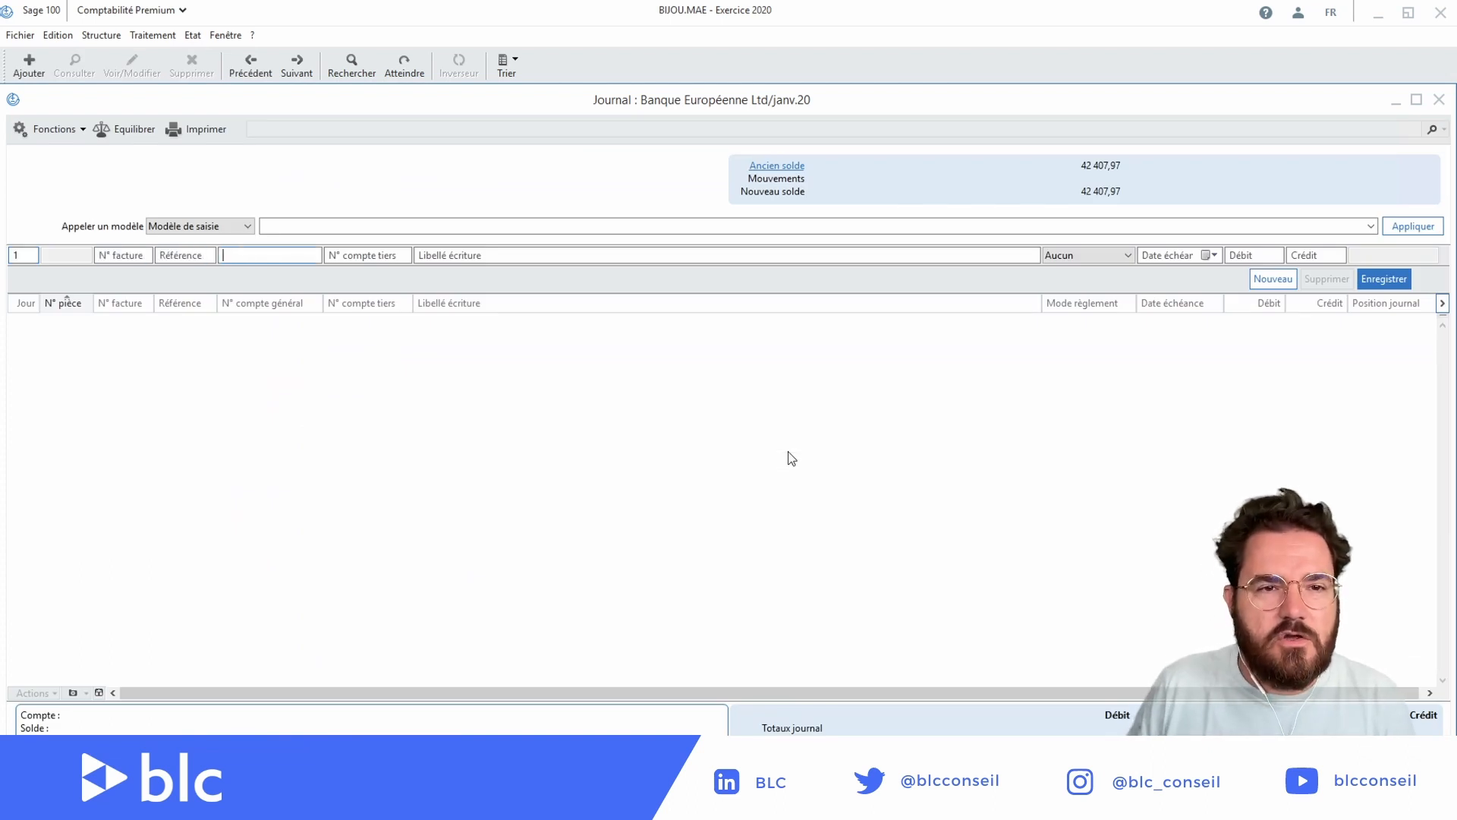
key("Tab")
key("F4")
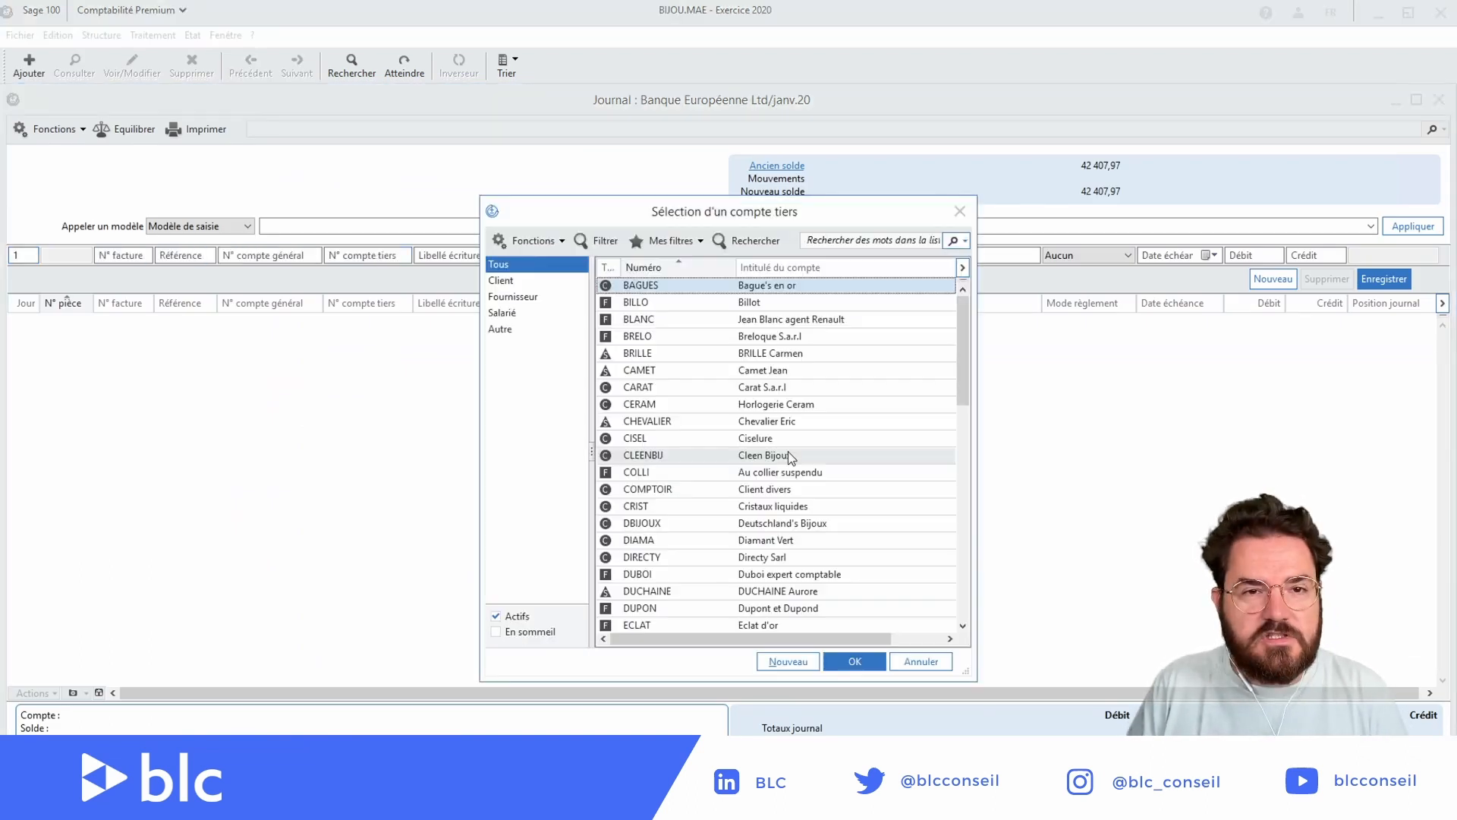
key("Down")
key("Return")
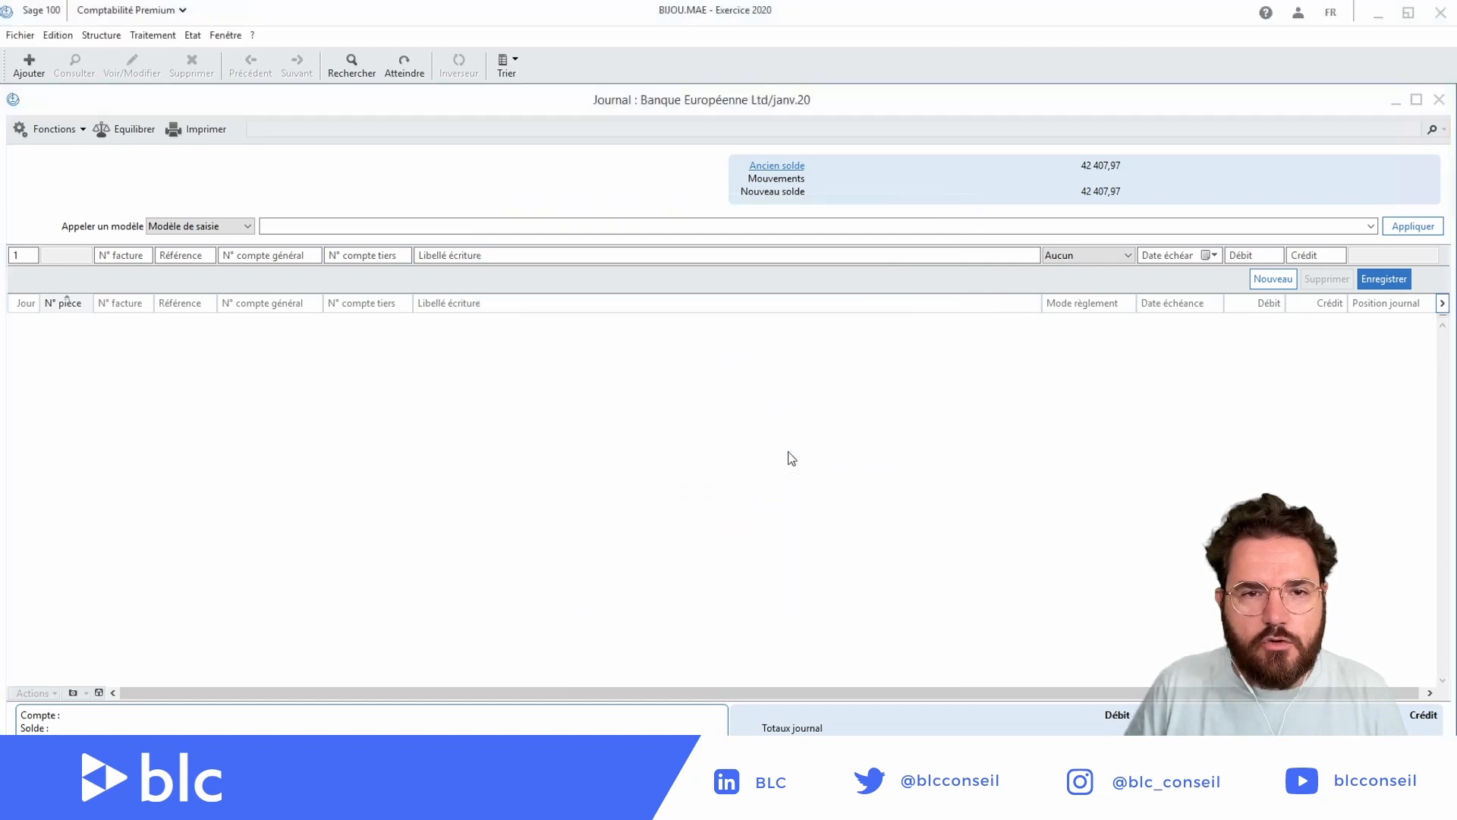
key("Tab")
type("R")
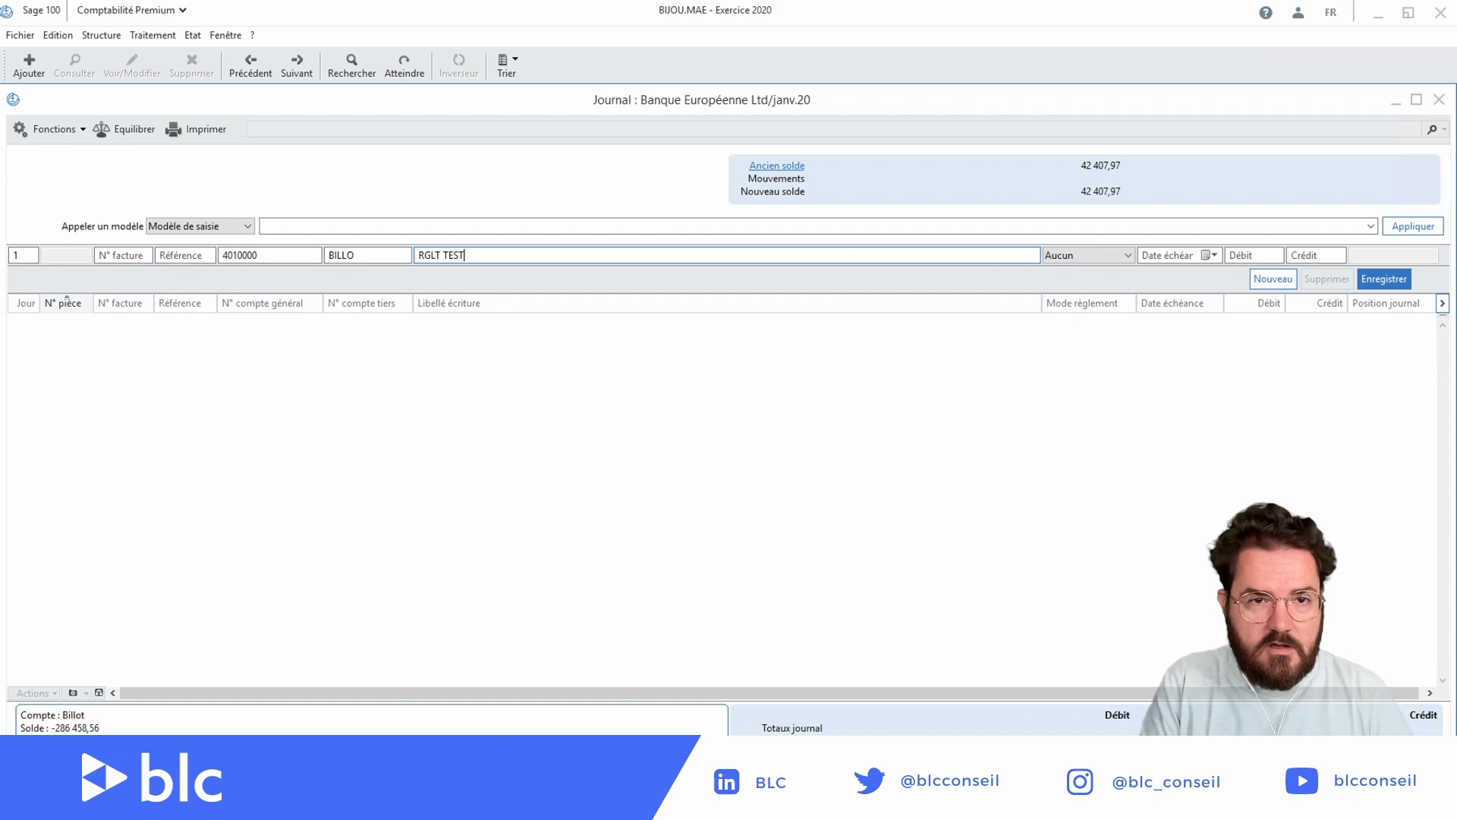
Enter 1200 as the debit amount of the BILLO payment and record the line.
key("Tab")
key("Tab")
key("Tab")
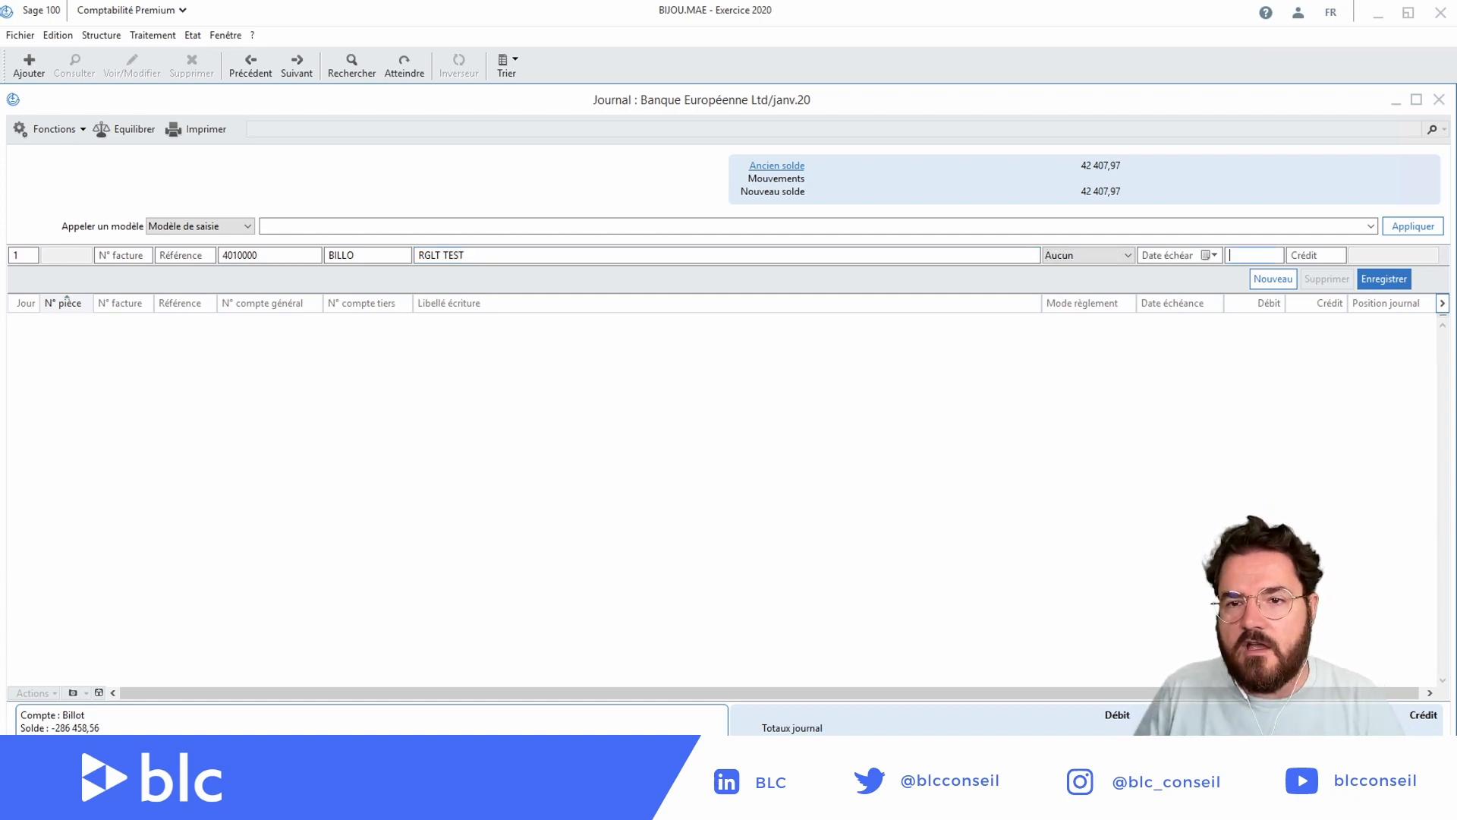
key("Tab")
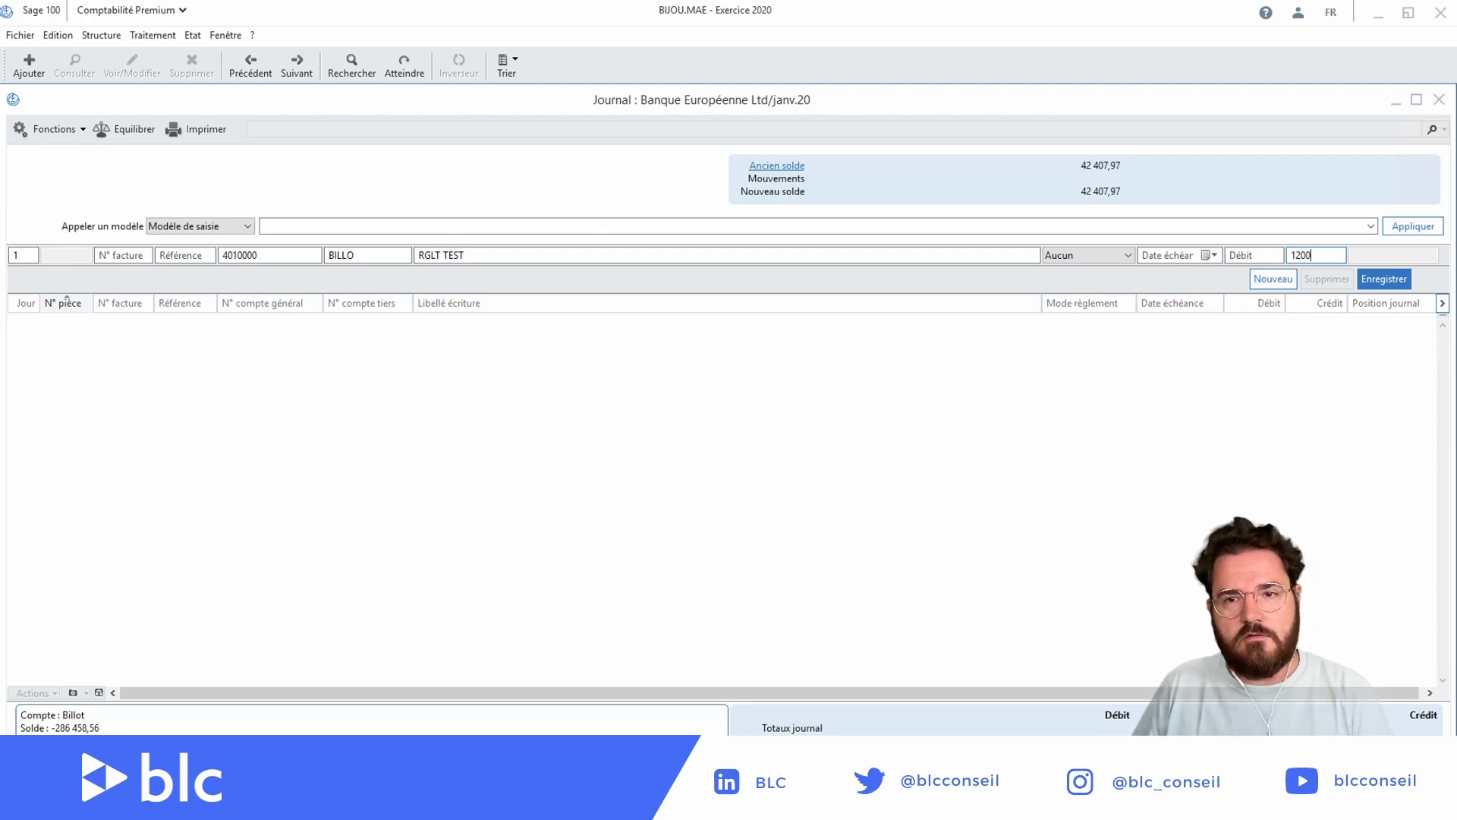
key("shift+Tab")
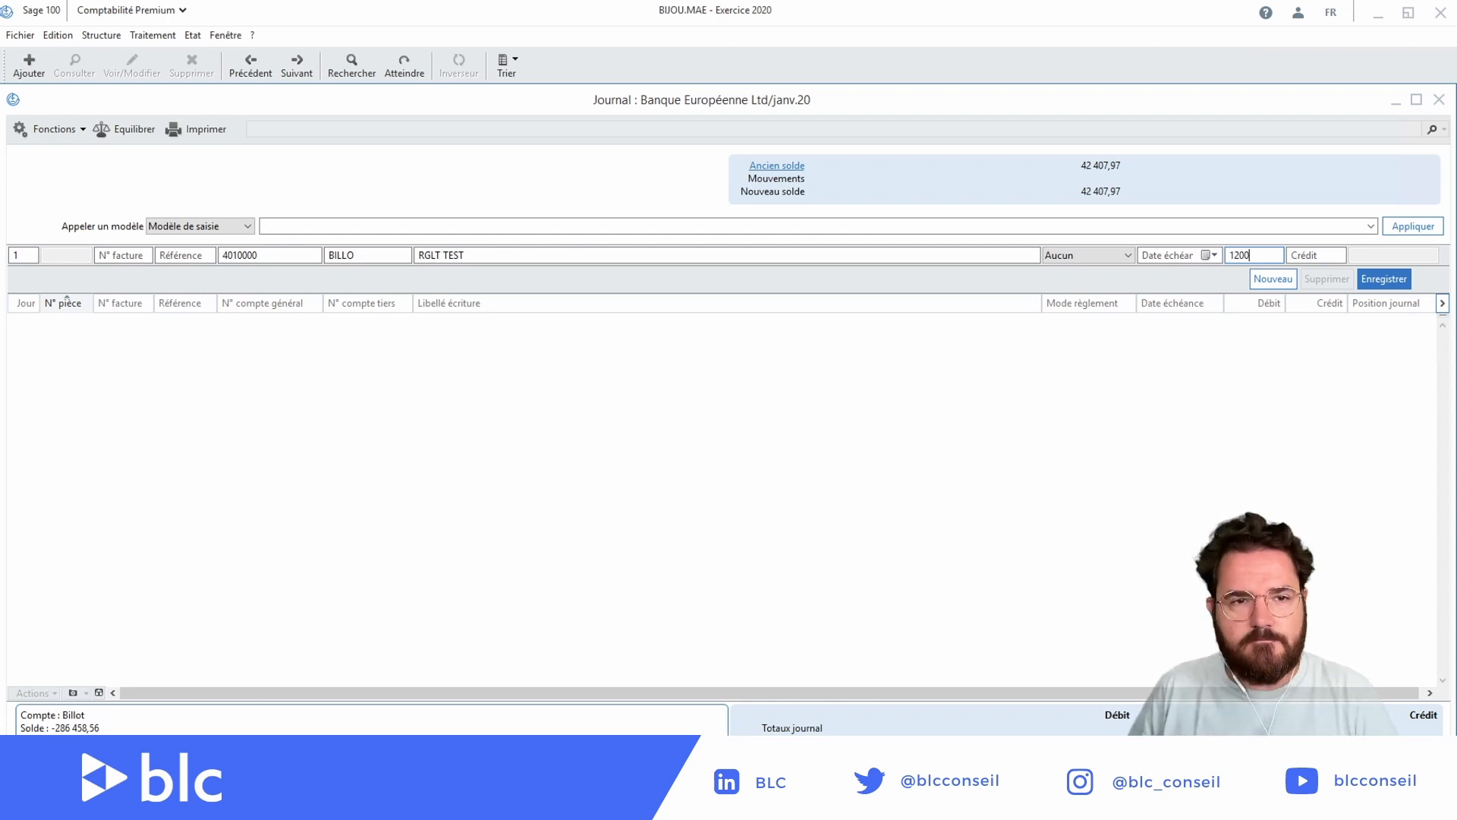
key("Return")
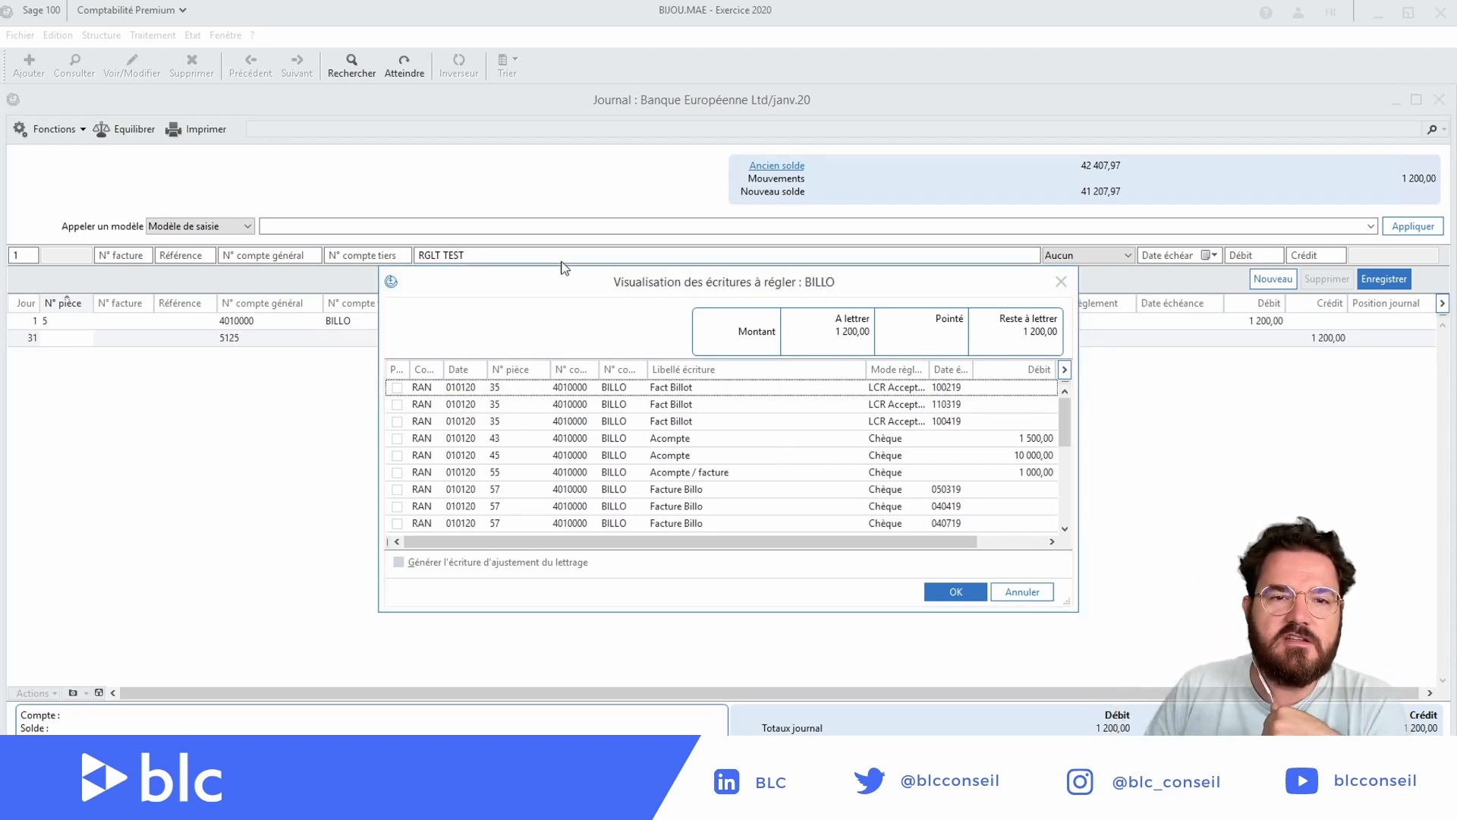
Try marking the first Fact Billot entry in the enlarged settlement window, and close the window without validating.
left_click_drag(545, 283, 358, 129)
left_click_drag(864, 452, 1259, 718)
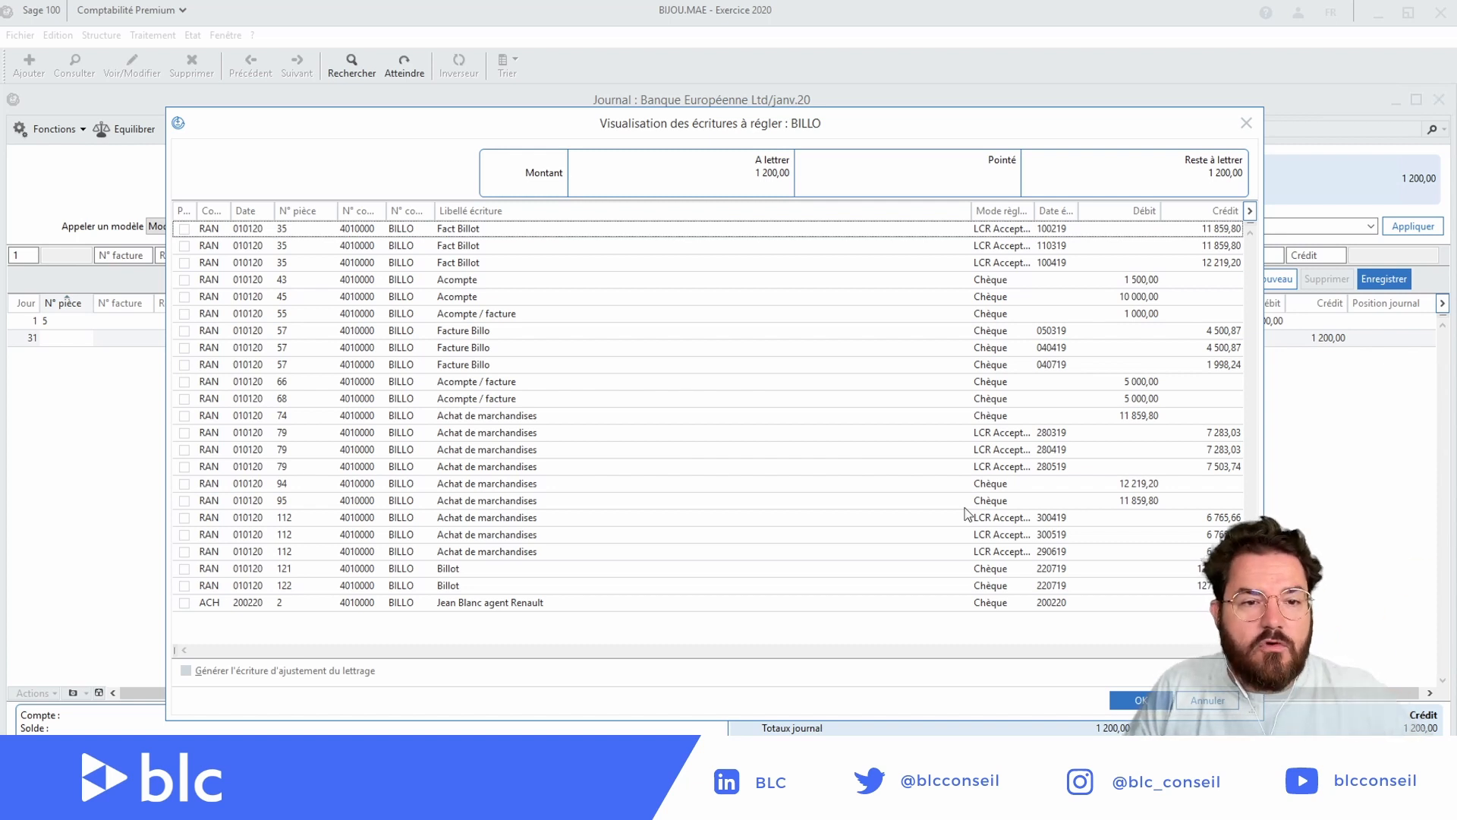
left_click(1193, 235)
left_click(185, 228)
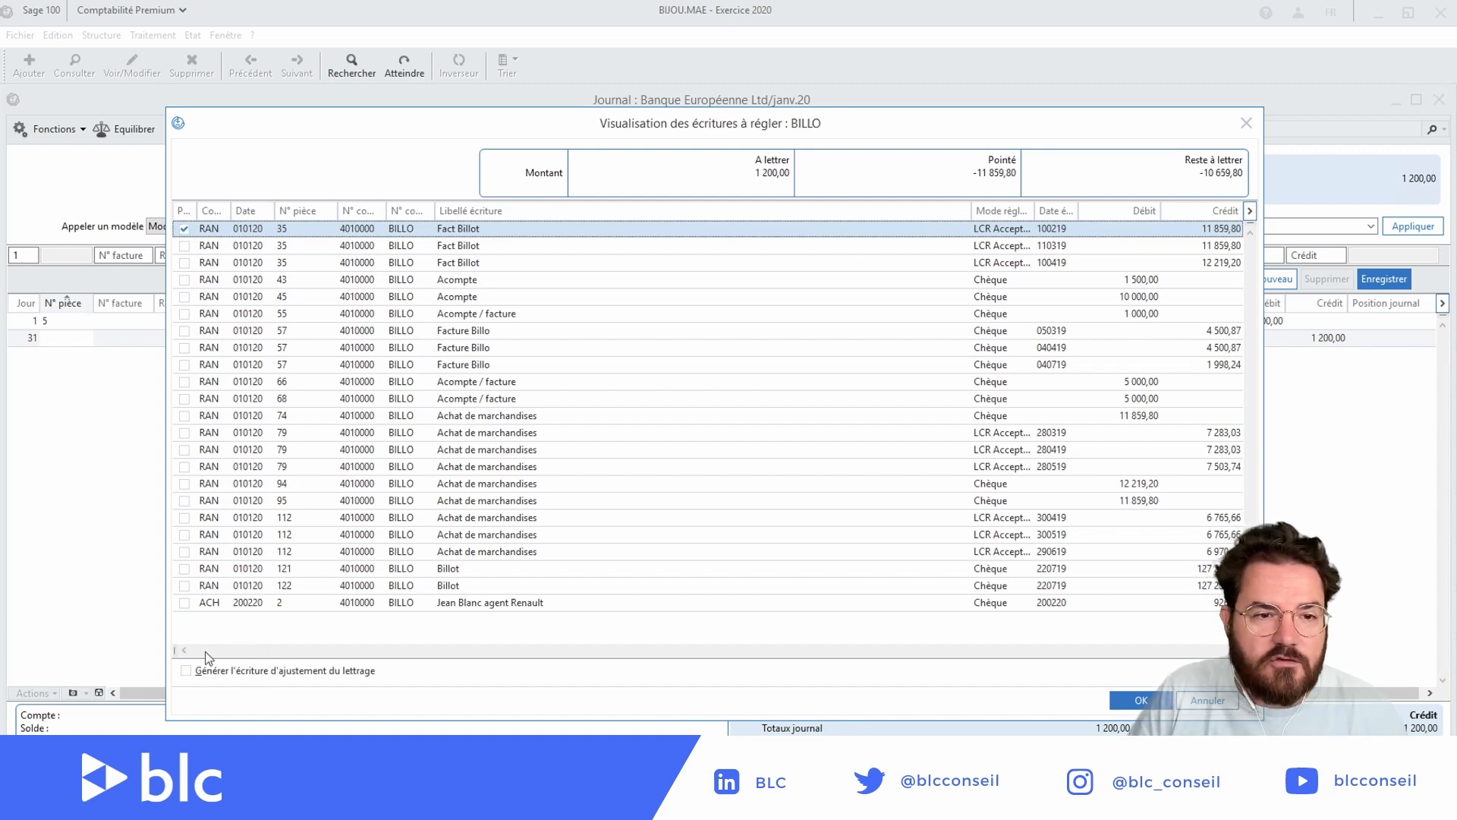
left_click(302, 675)
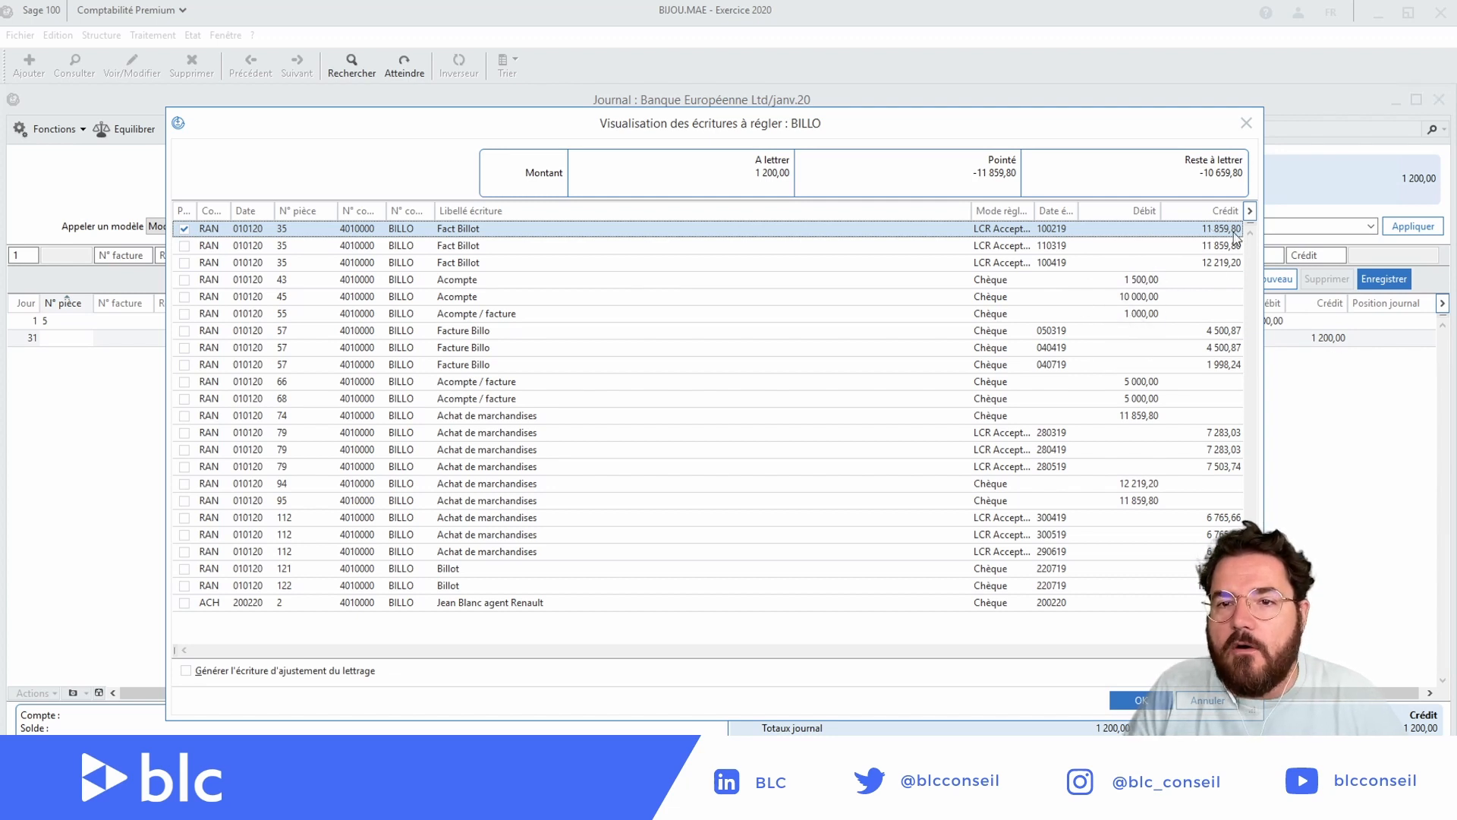
left_click(1246, 123)
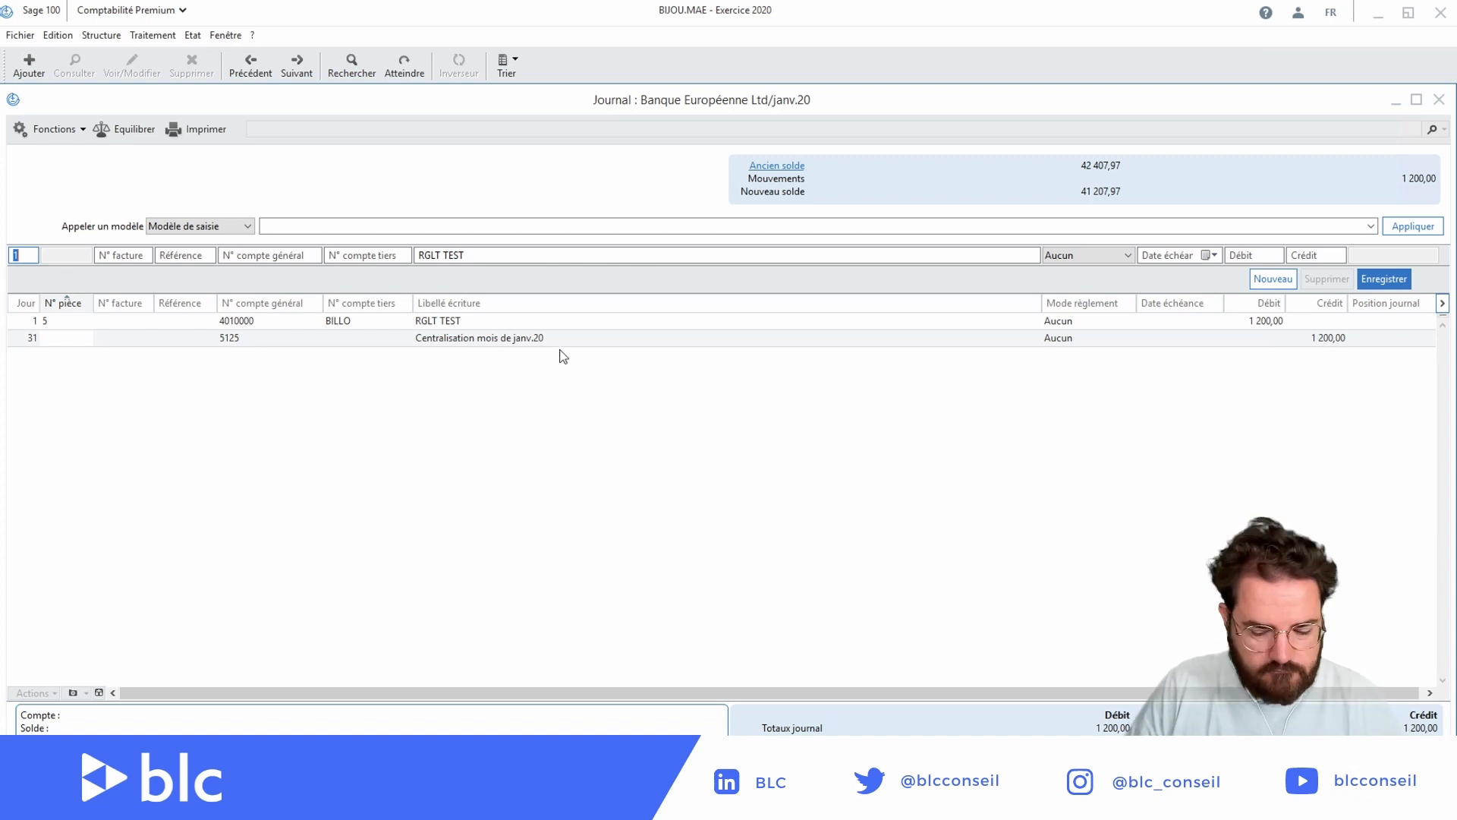
Start a new entry line for day 15 with third-party account BILLO, keeping the description RGLT TEST.
type("15")
key("Tab")
key("Tab")
key("Tab")
key("Tab")
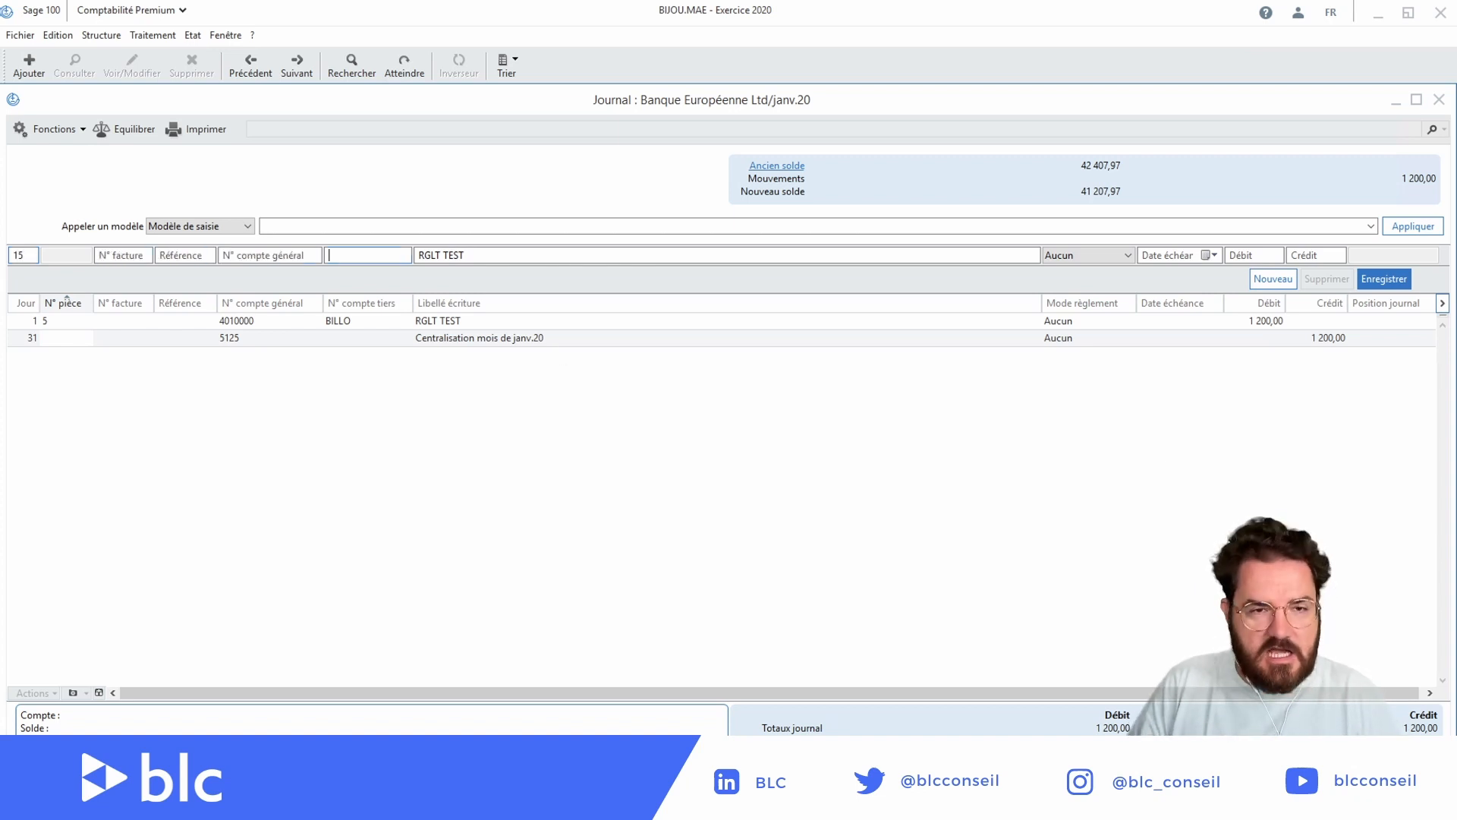
key("F4")
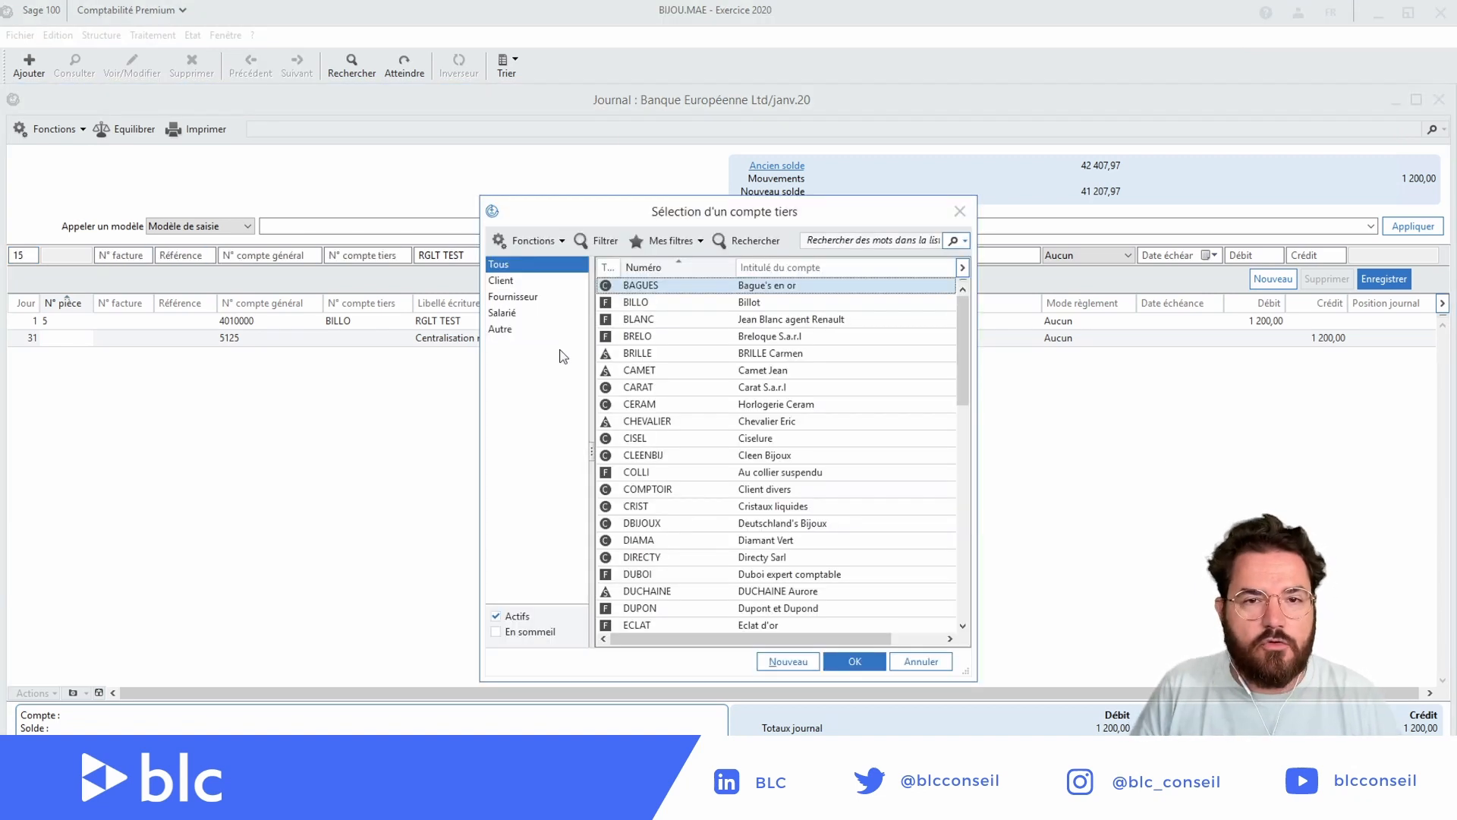
key("Down")
key("Return")
key("Tab")
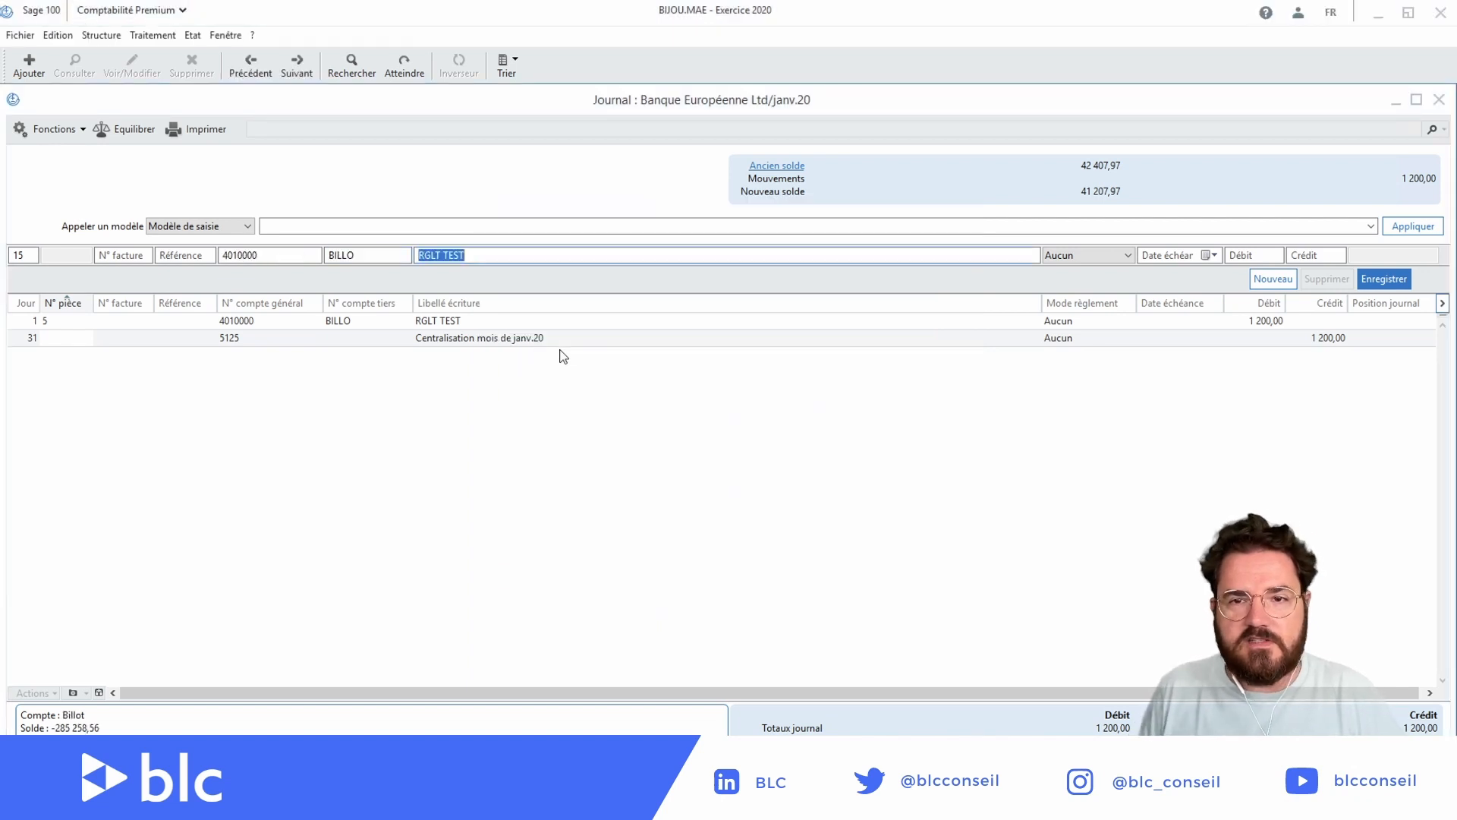
Enter 11859,8 as the debit amount of the BILLO payment and record the line.
key("Tab")
key("Tab")
key("Tab")
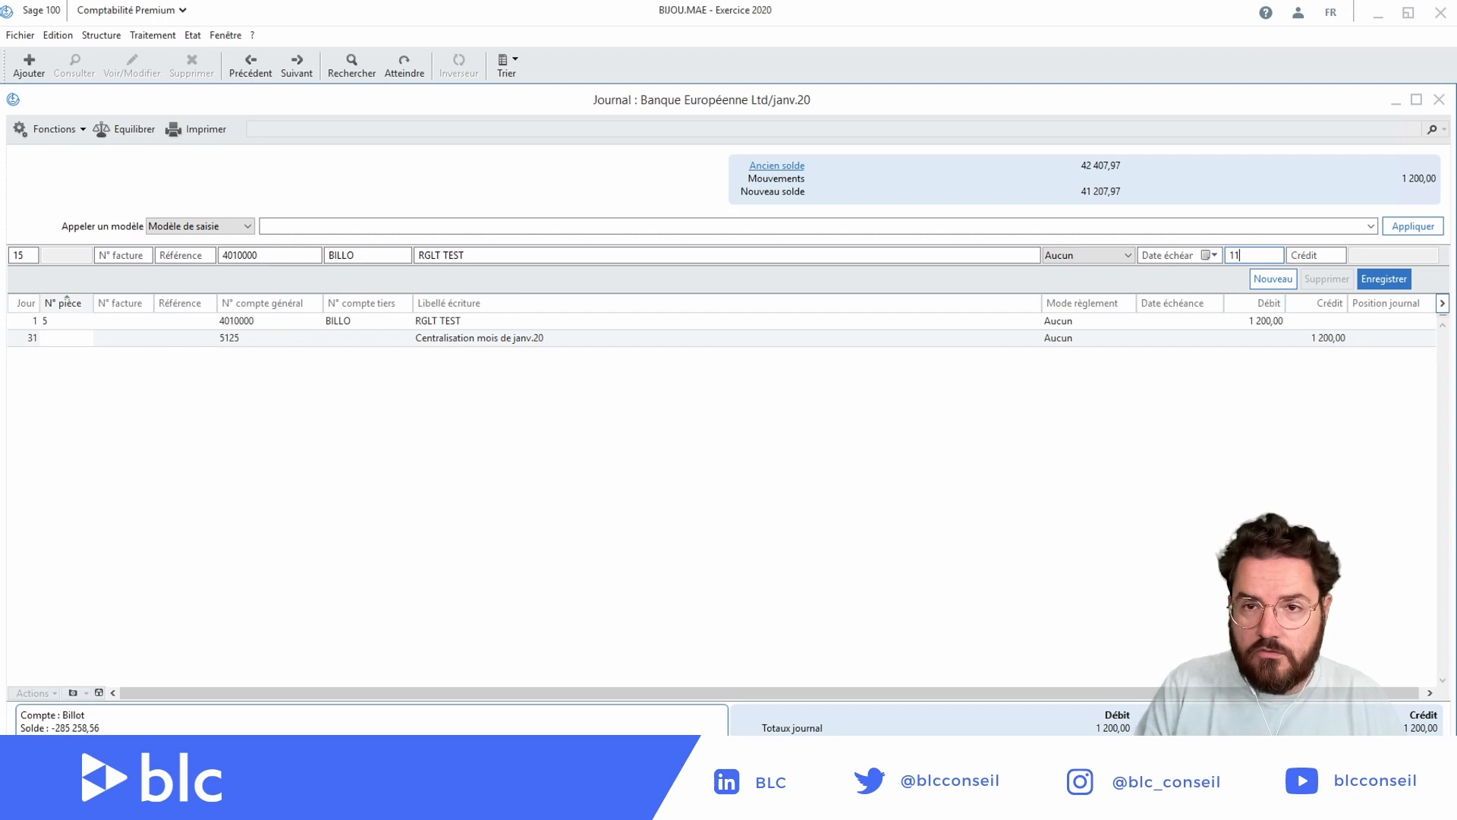
type("11859")
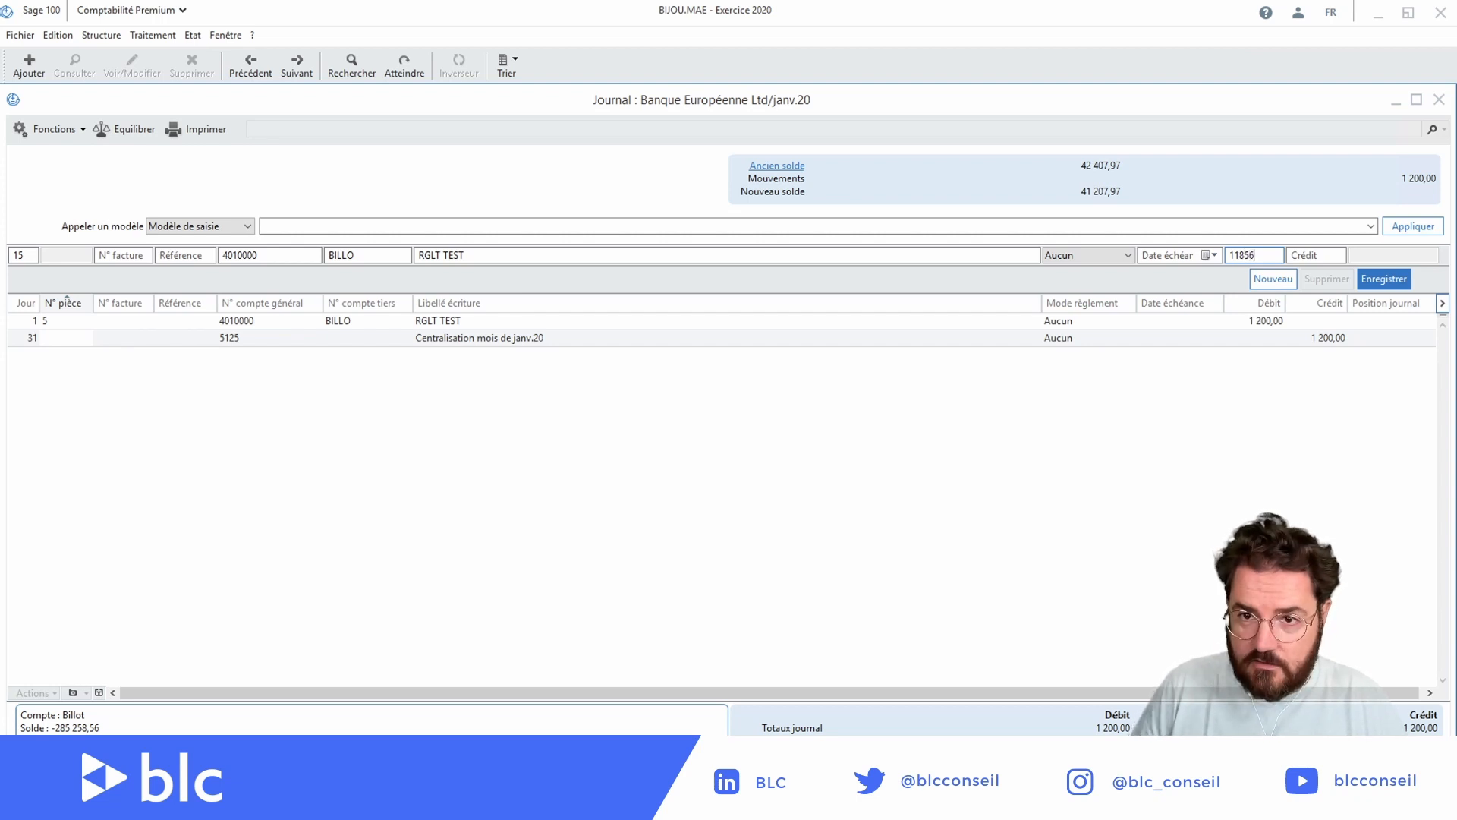
type(",8")
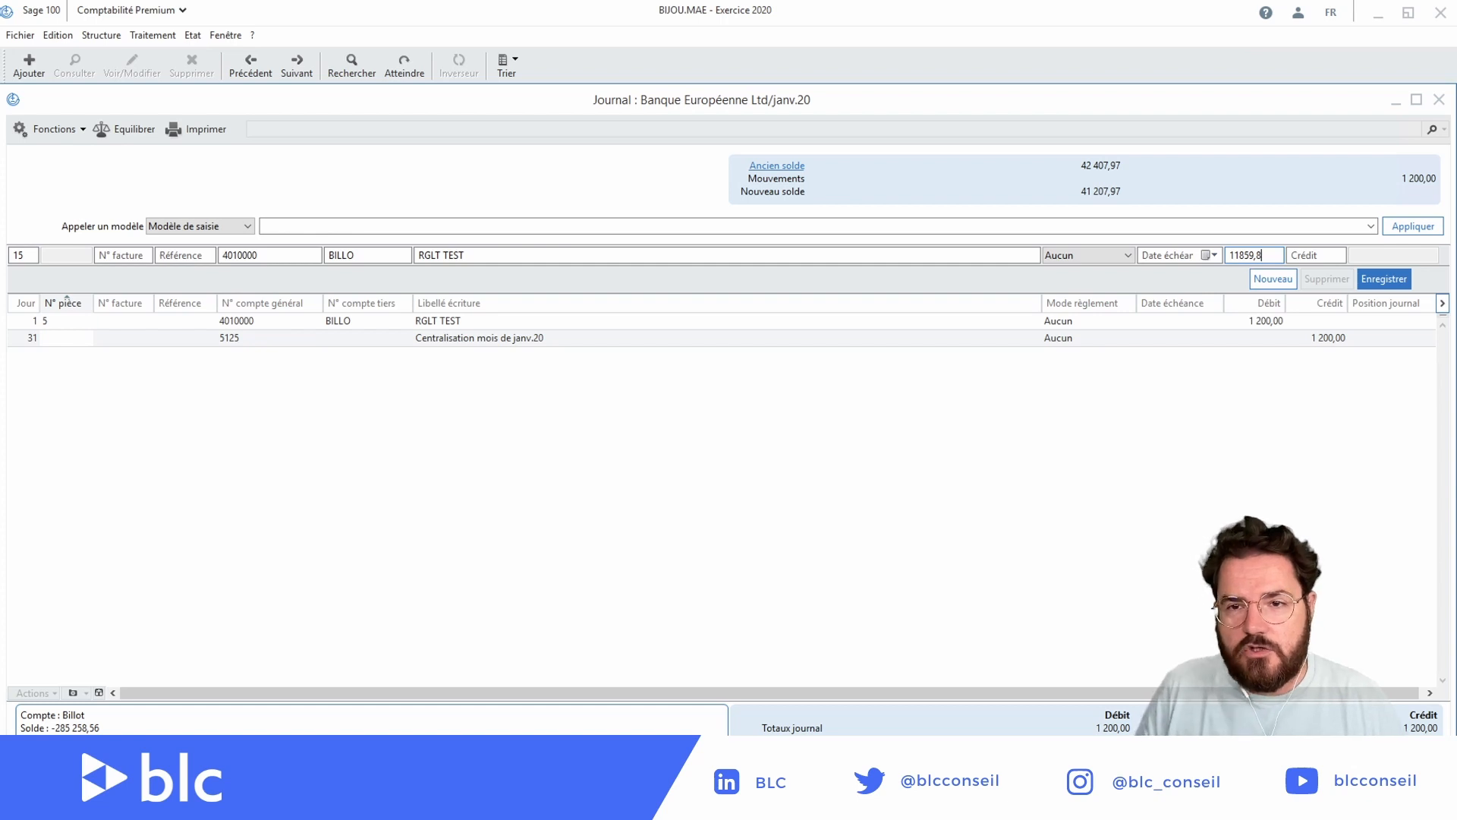
key("Return")
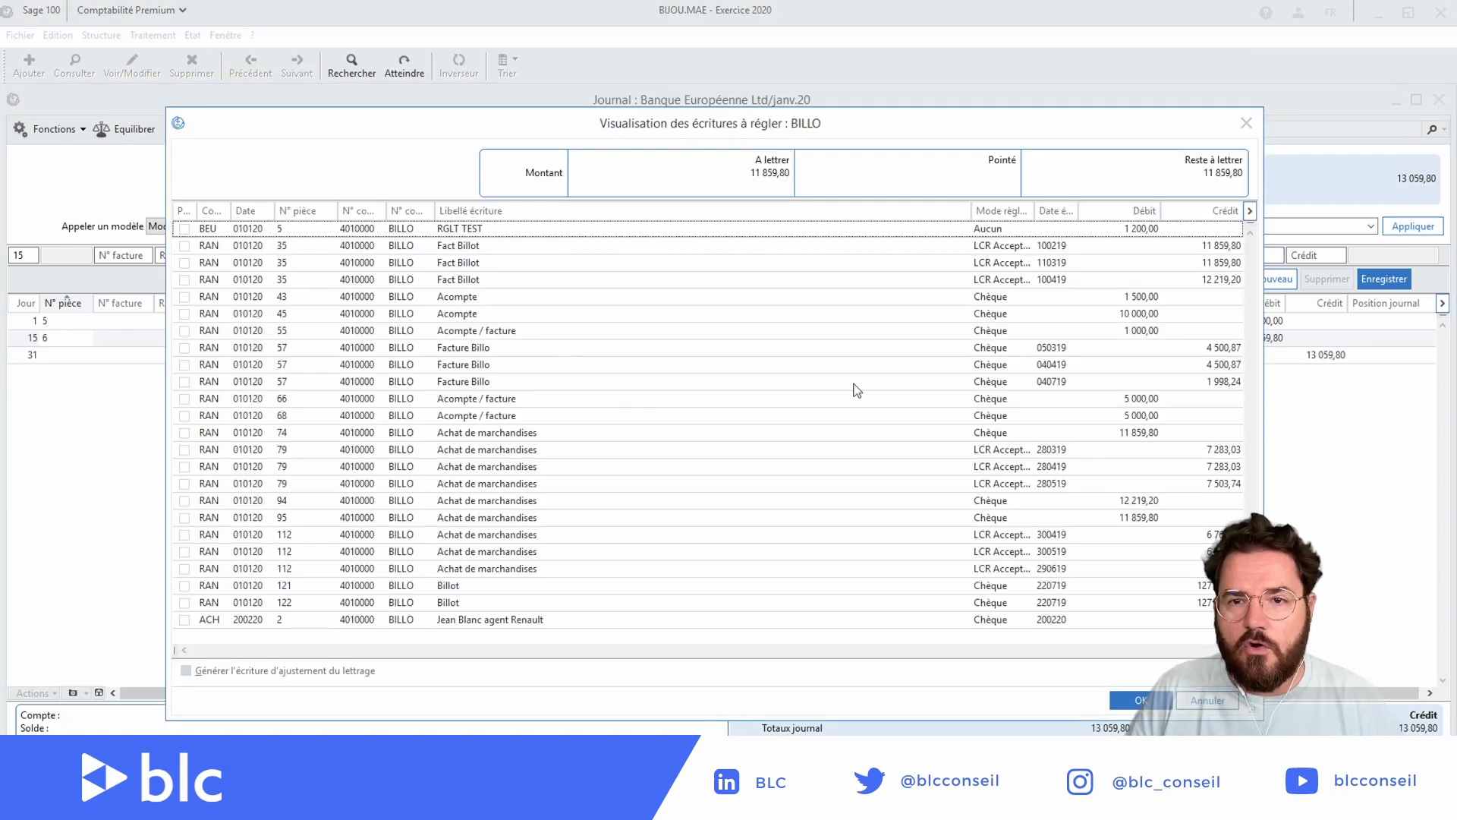
Mark the first Fact Billot entry, due 100219, against the BILLO payment and validate the lettering.
left_click(471, 245)
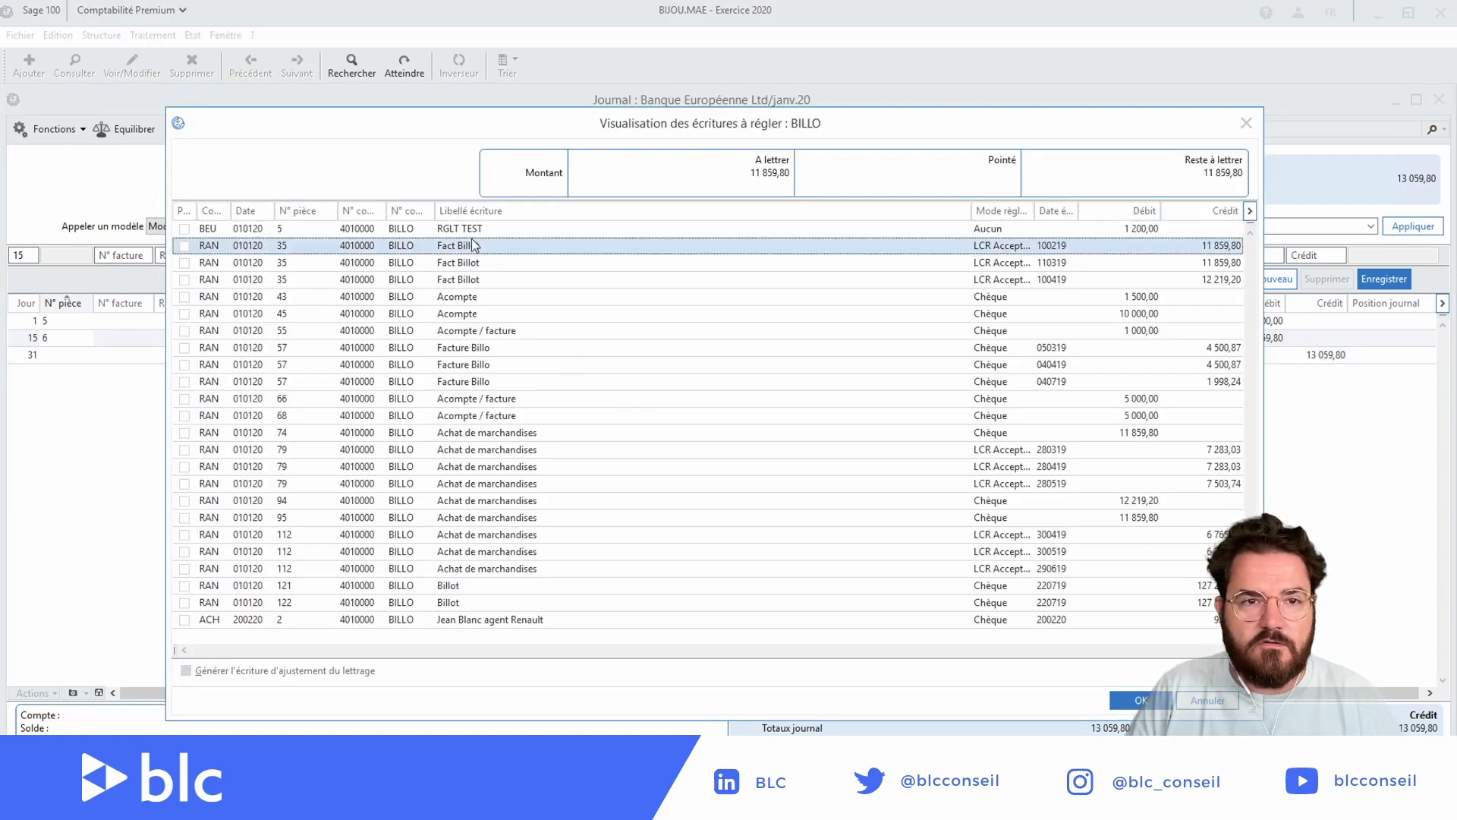
left_click(184, 245)
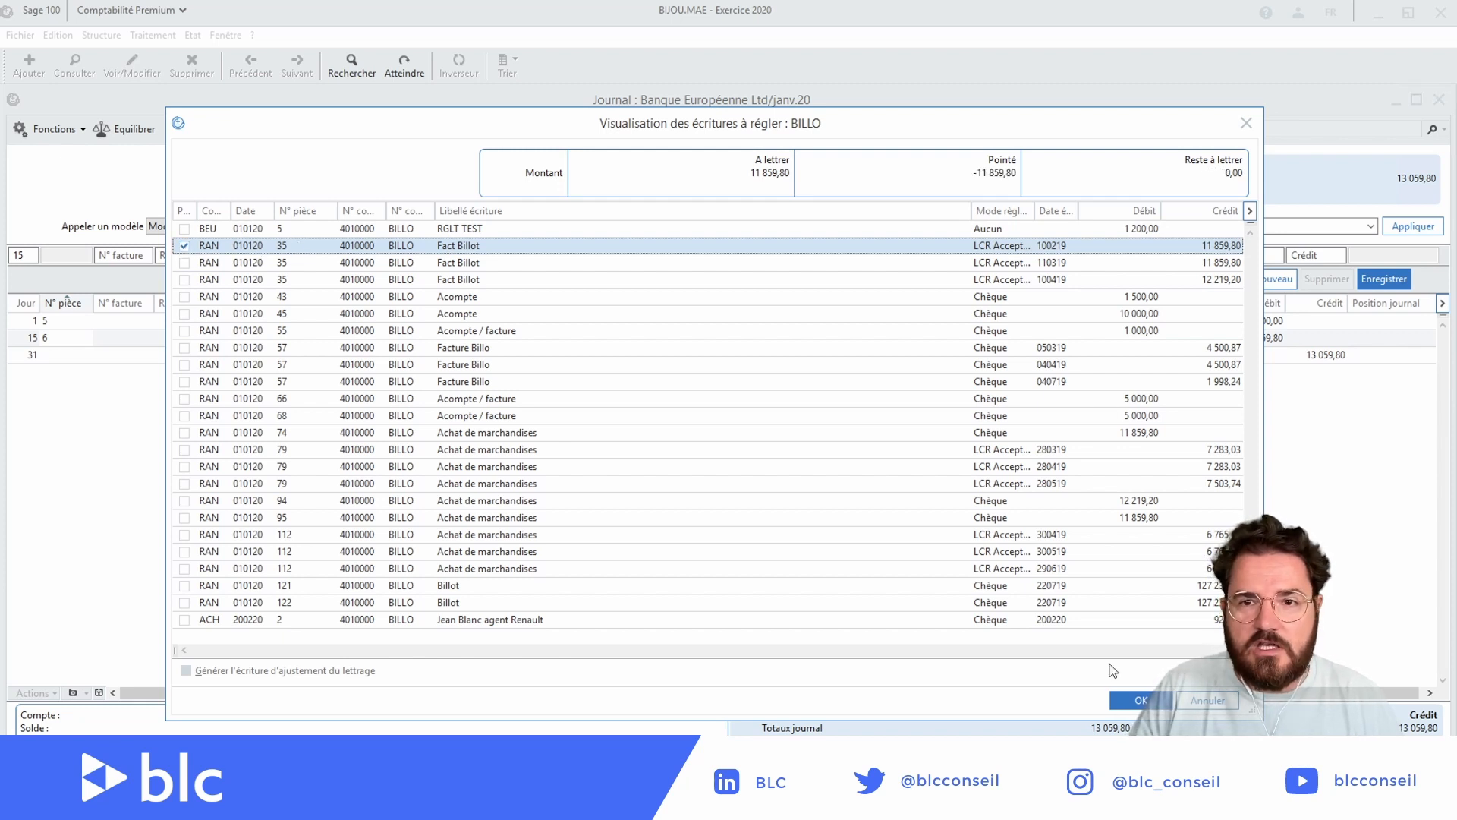
left_click(1132, 701)
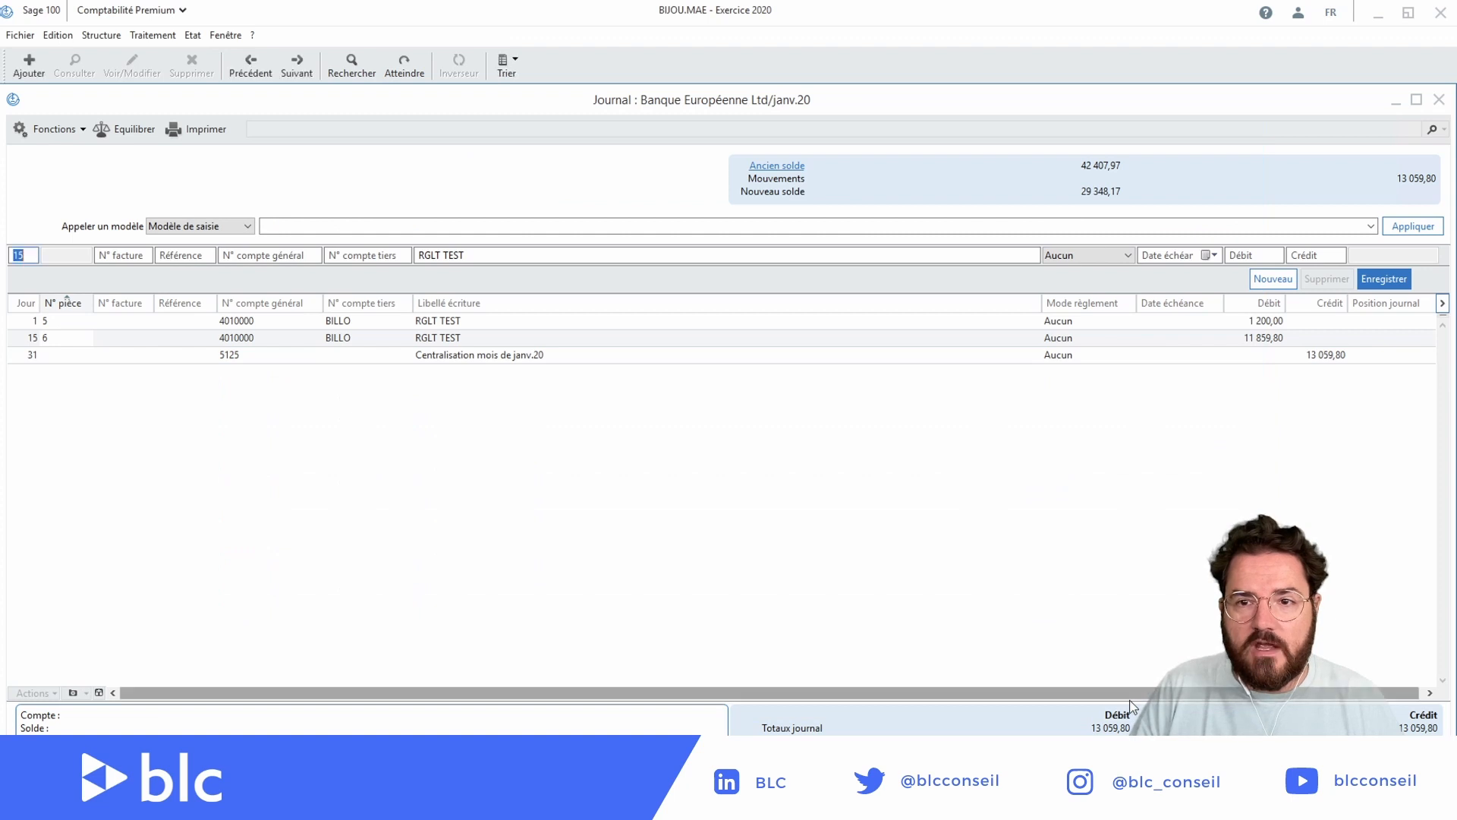
Add the Lettrage montant column to the journal's entry list.
left_click(1239, 338)
right_click(777, 314)
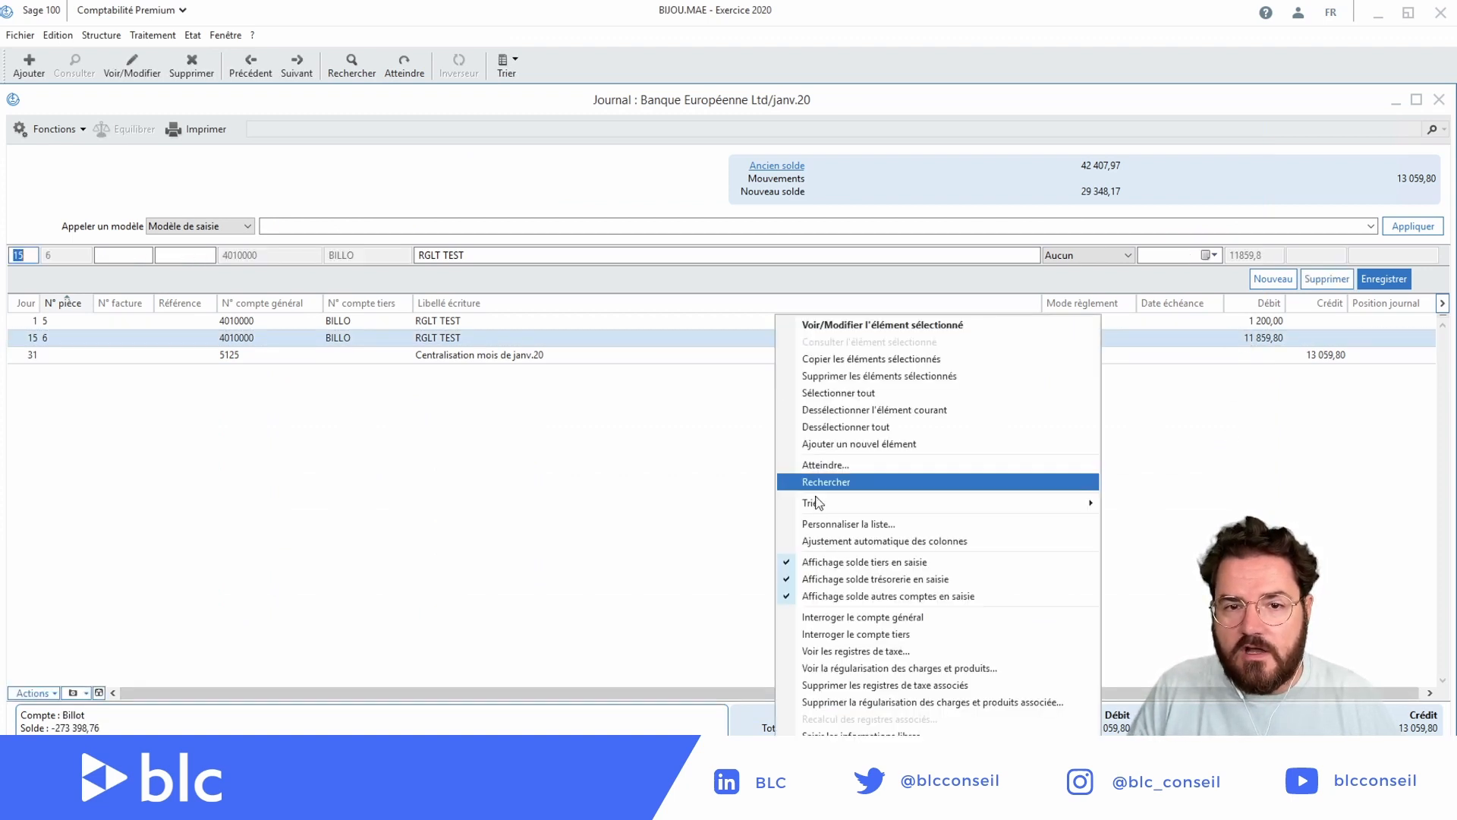
left_click(827, 522)
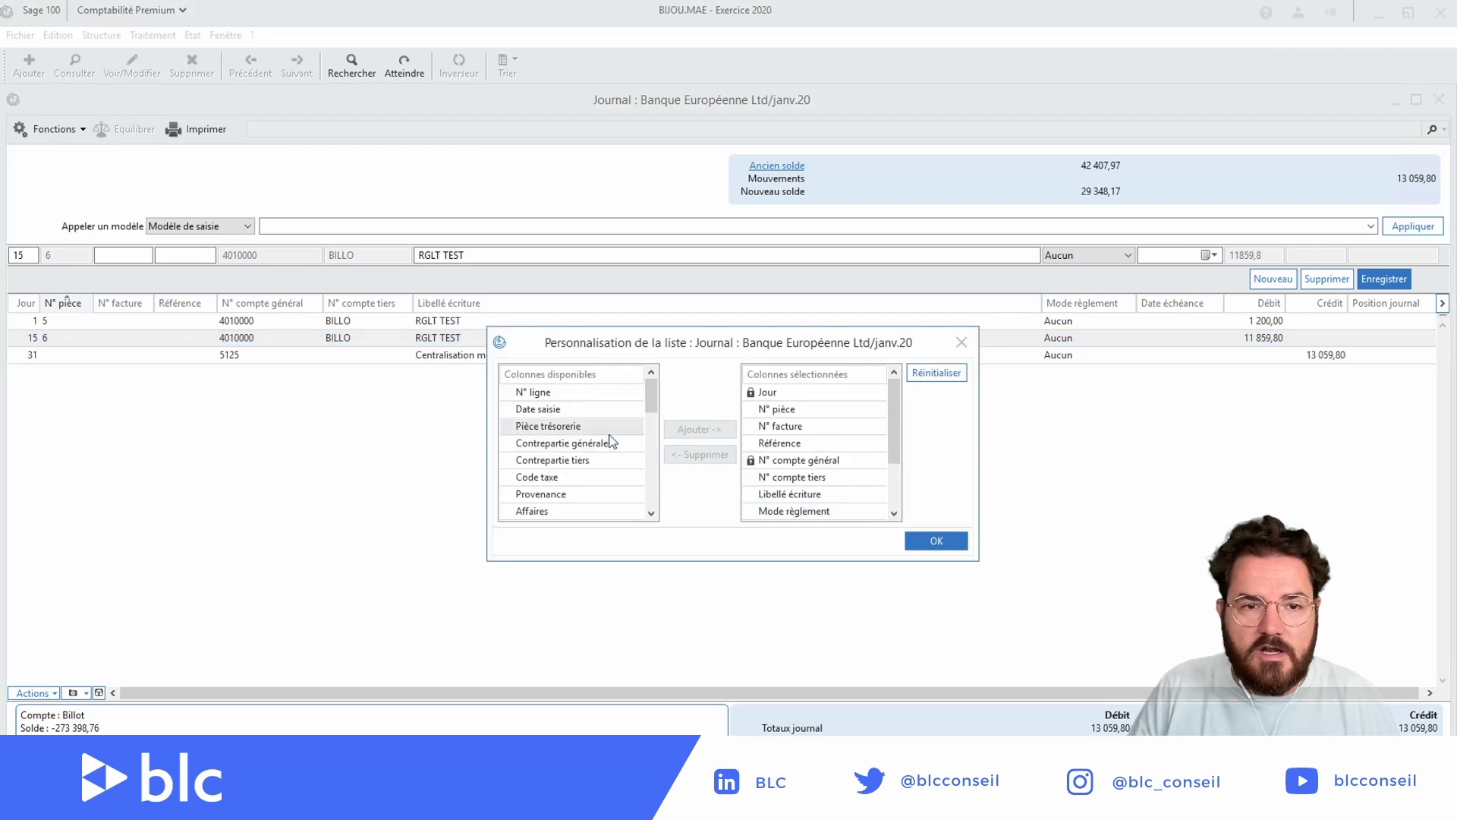
scroll(604, 436, "down", 5)
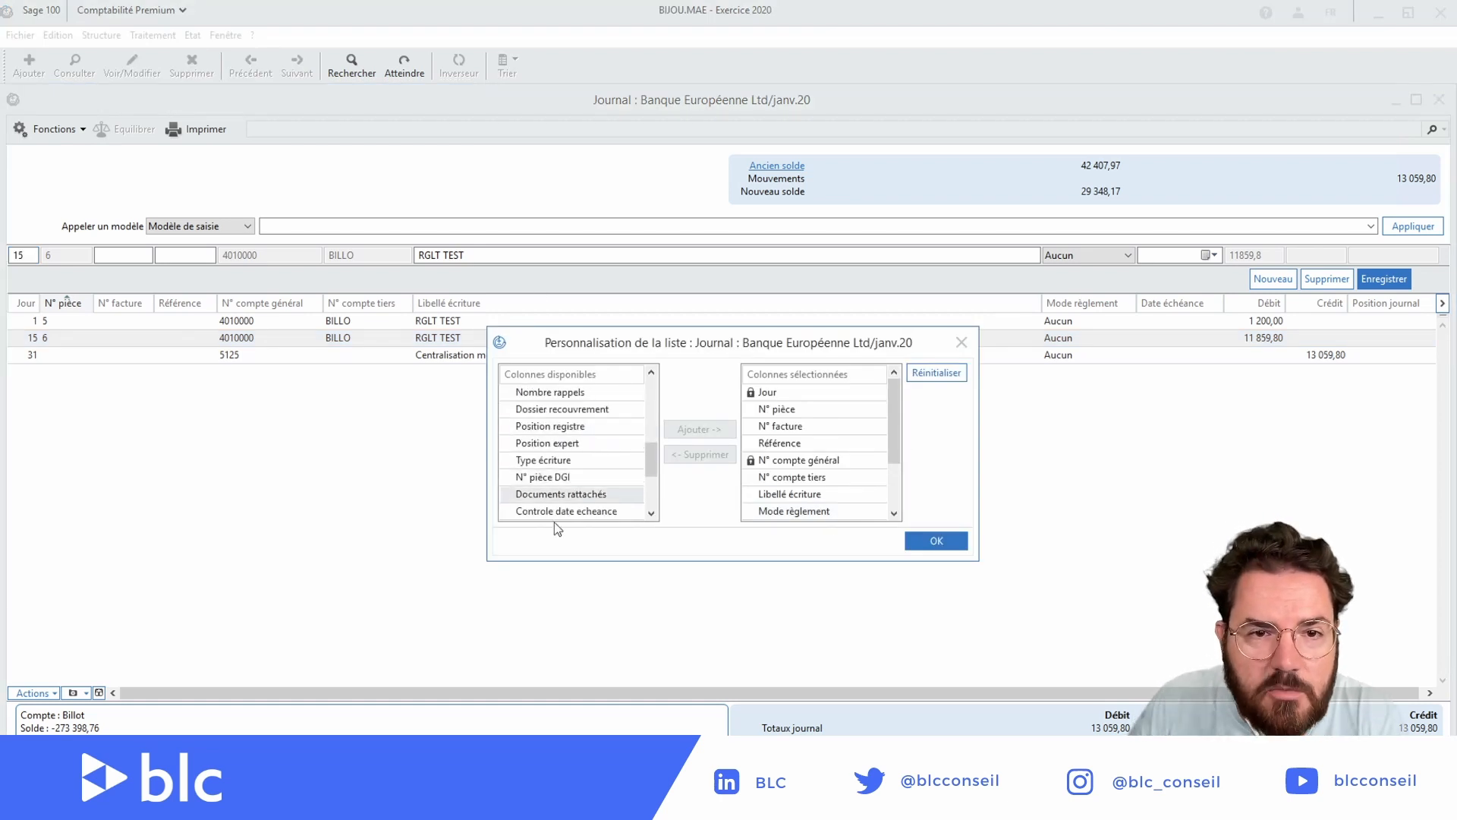
scroll(555, 519, "up", 1)
scroll(580, 444, "up", 1)
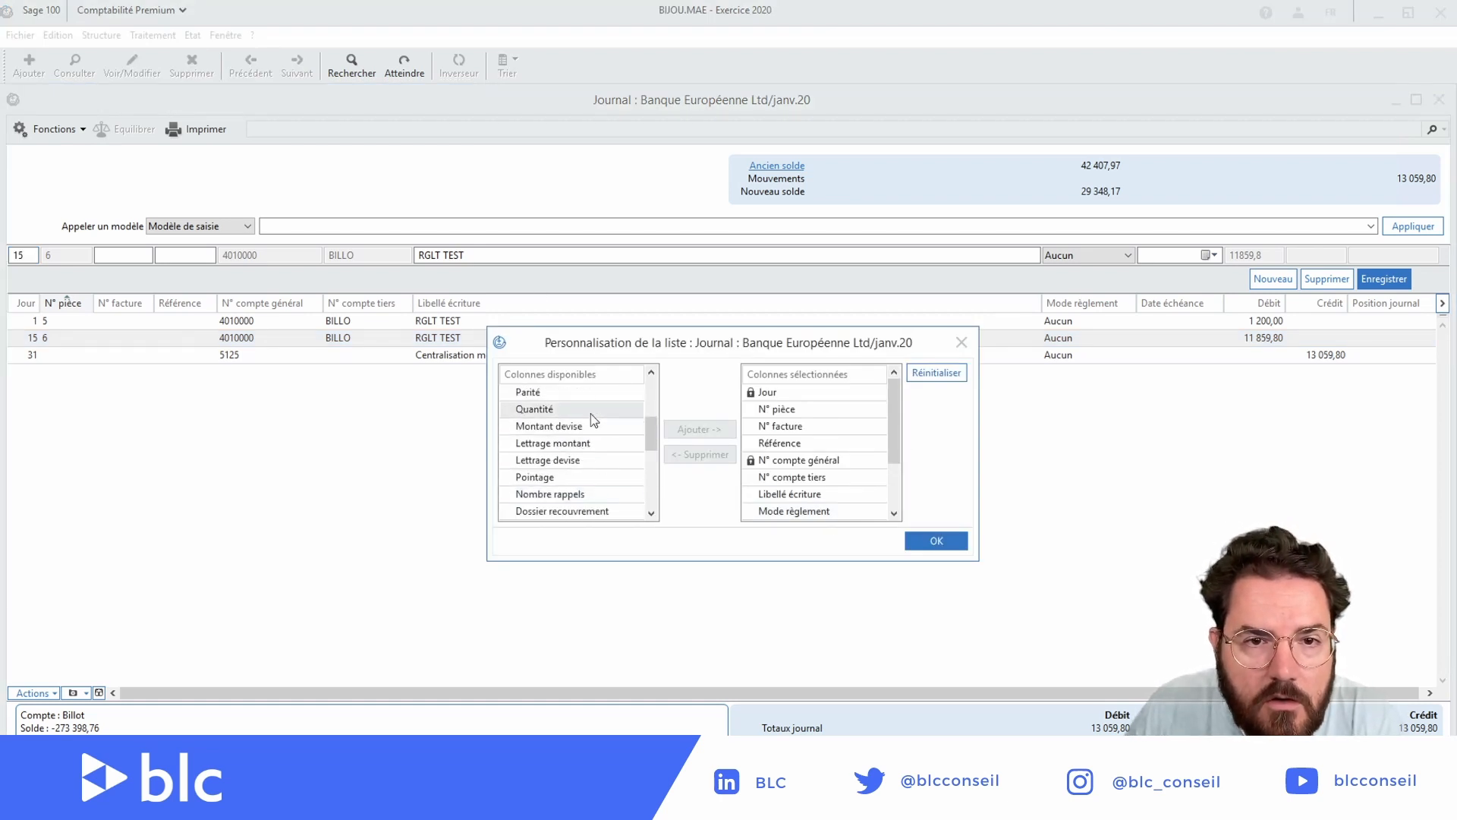
left_click(580, 444)
left_click(721, 431)
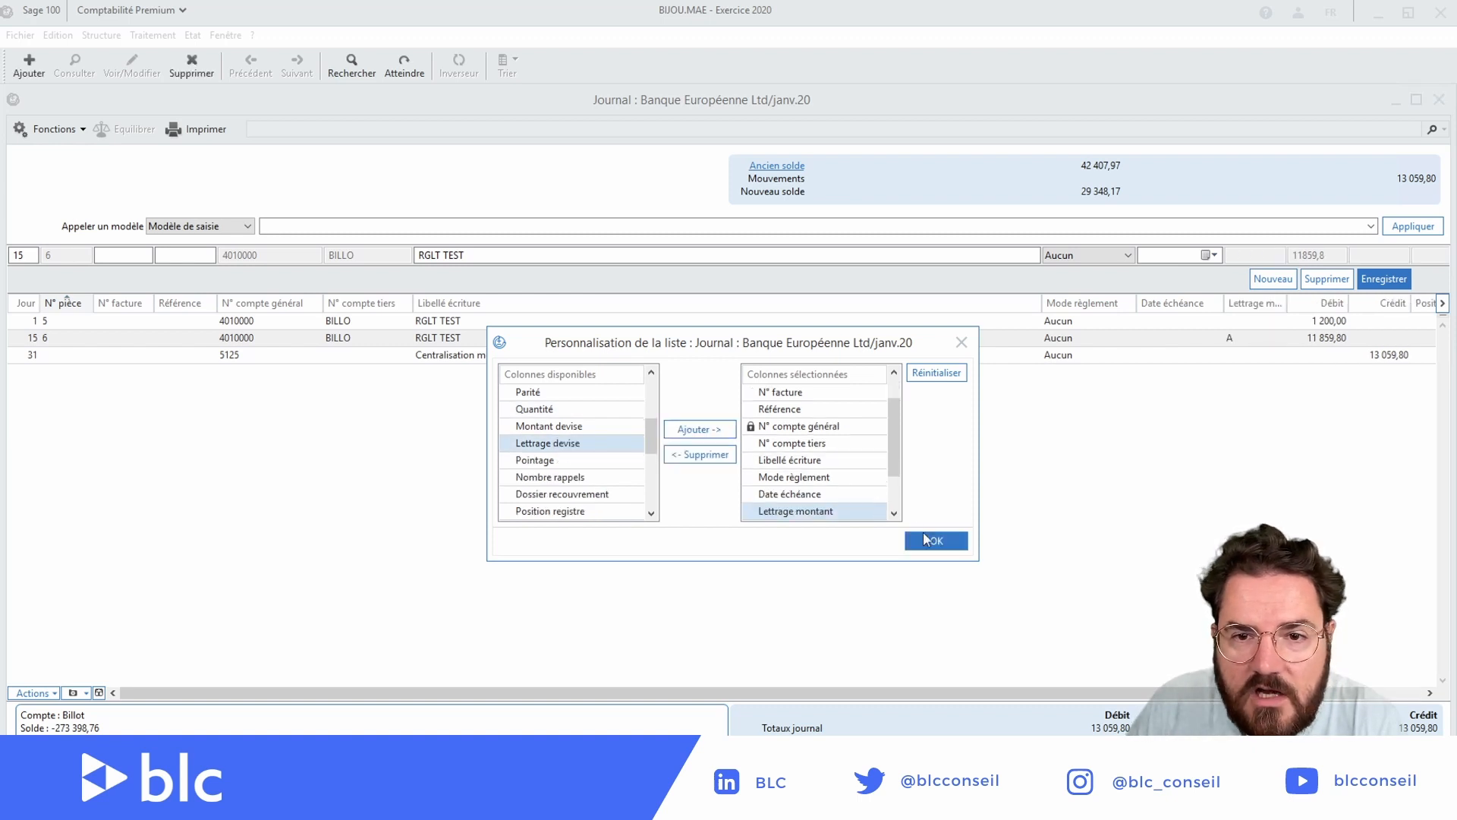
left_click(931, 538)
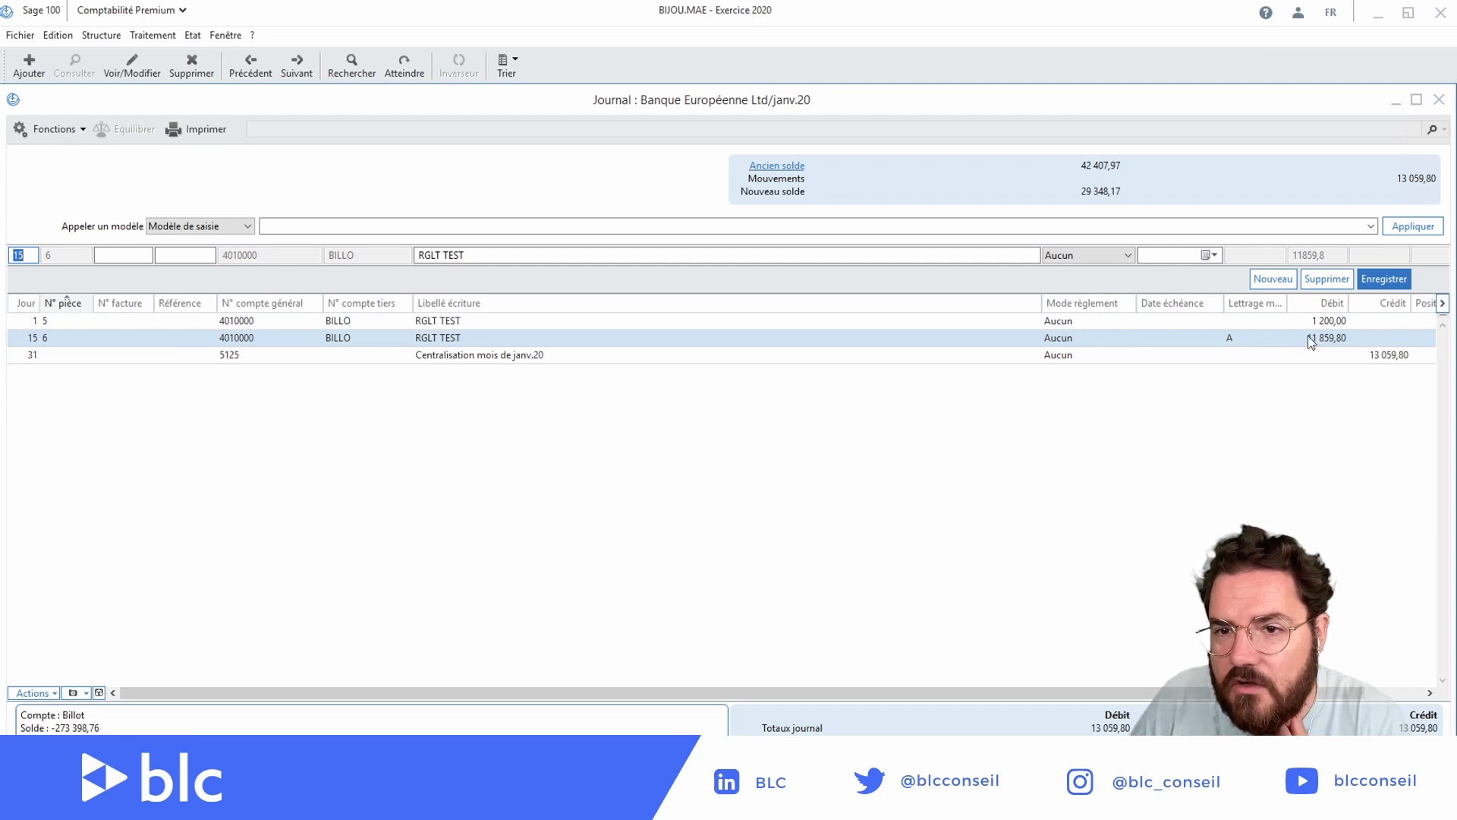
Query the BILLO account from its day 15 payment line and examine its lettered entries.
double_click(1251, 343)
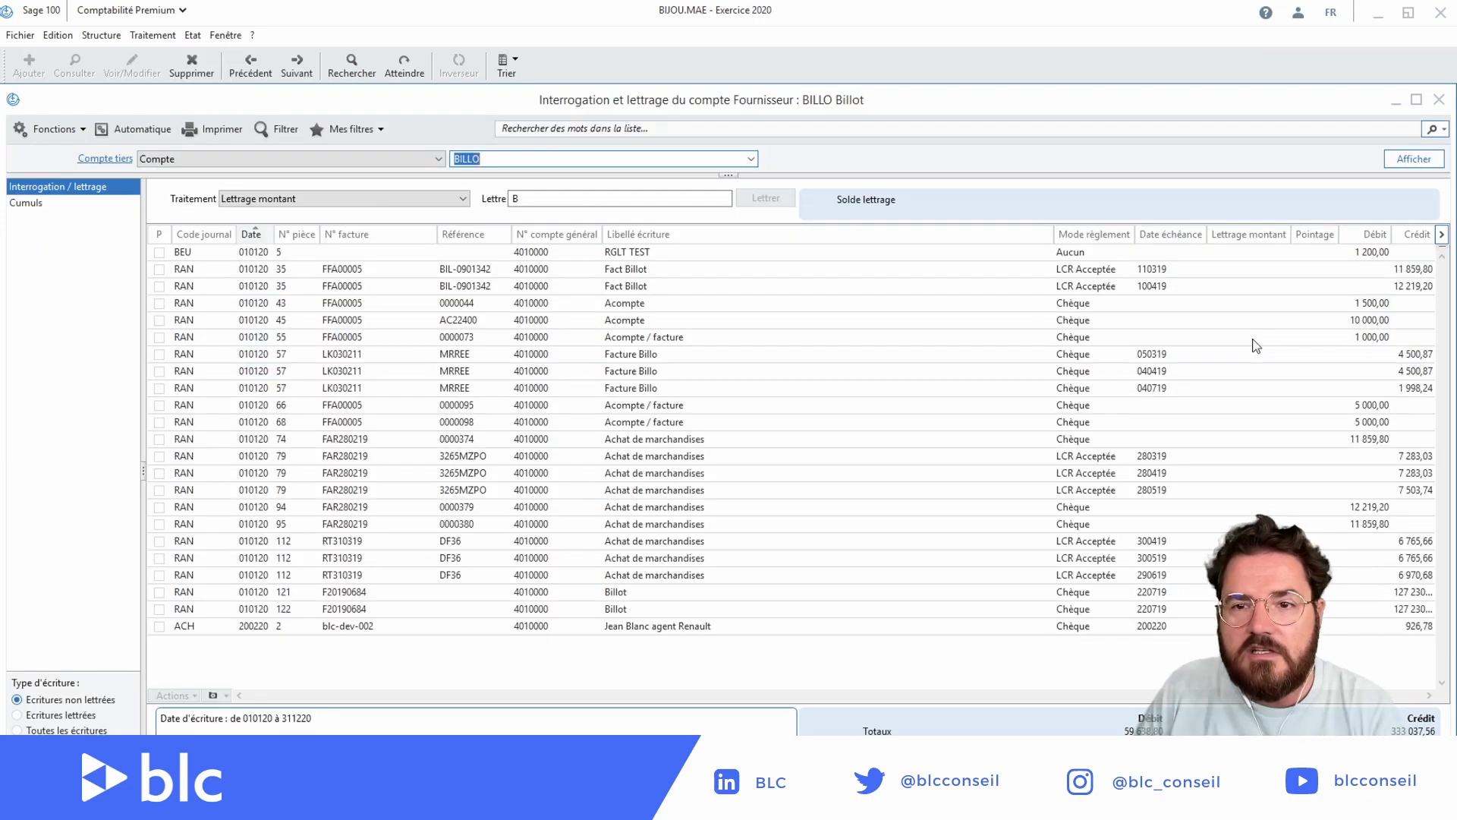
left_click(43, 713)
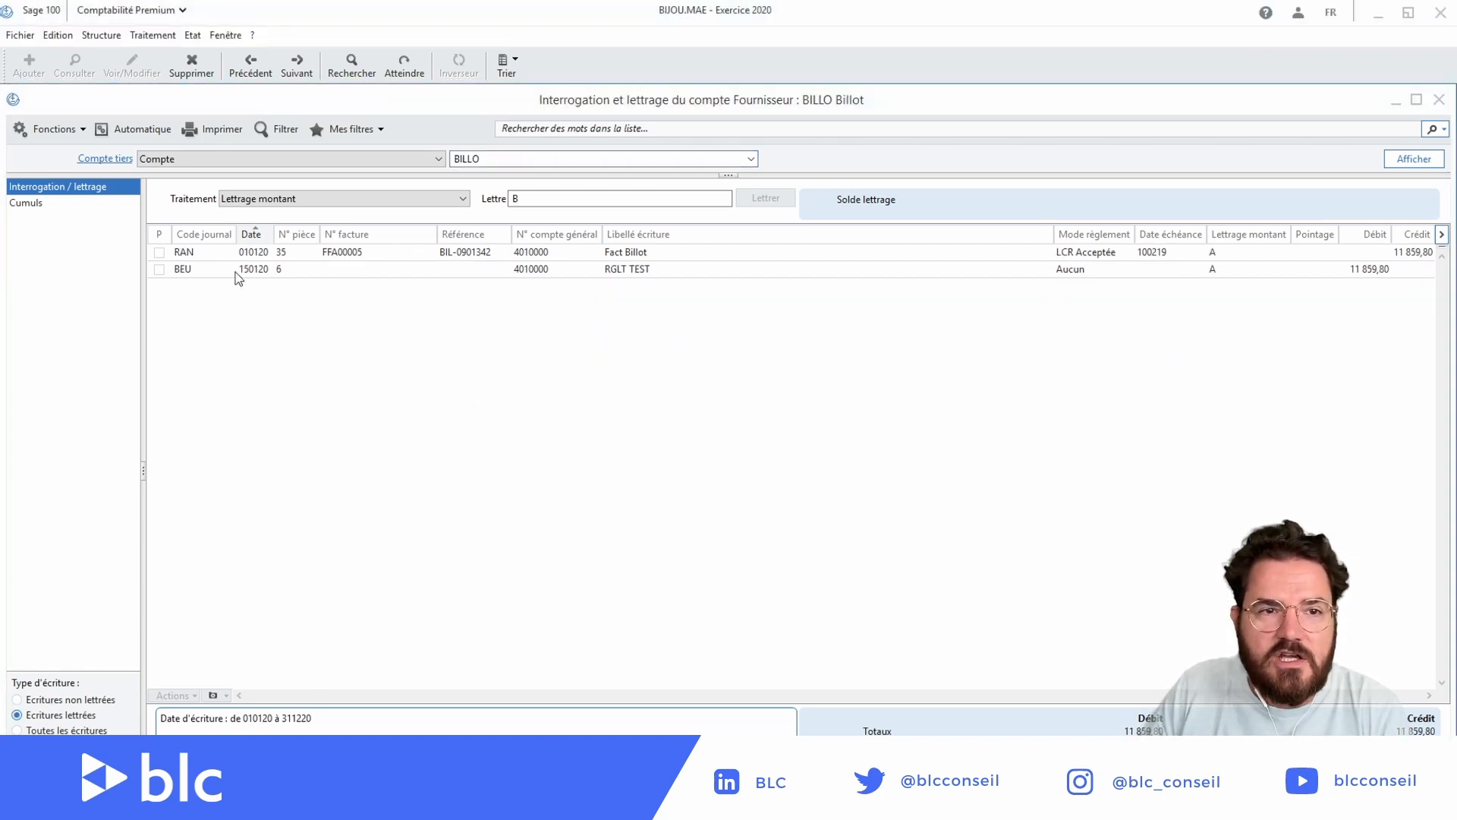
left_click(189, 272)
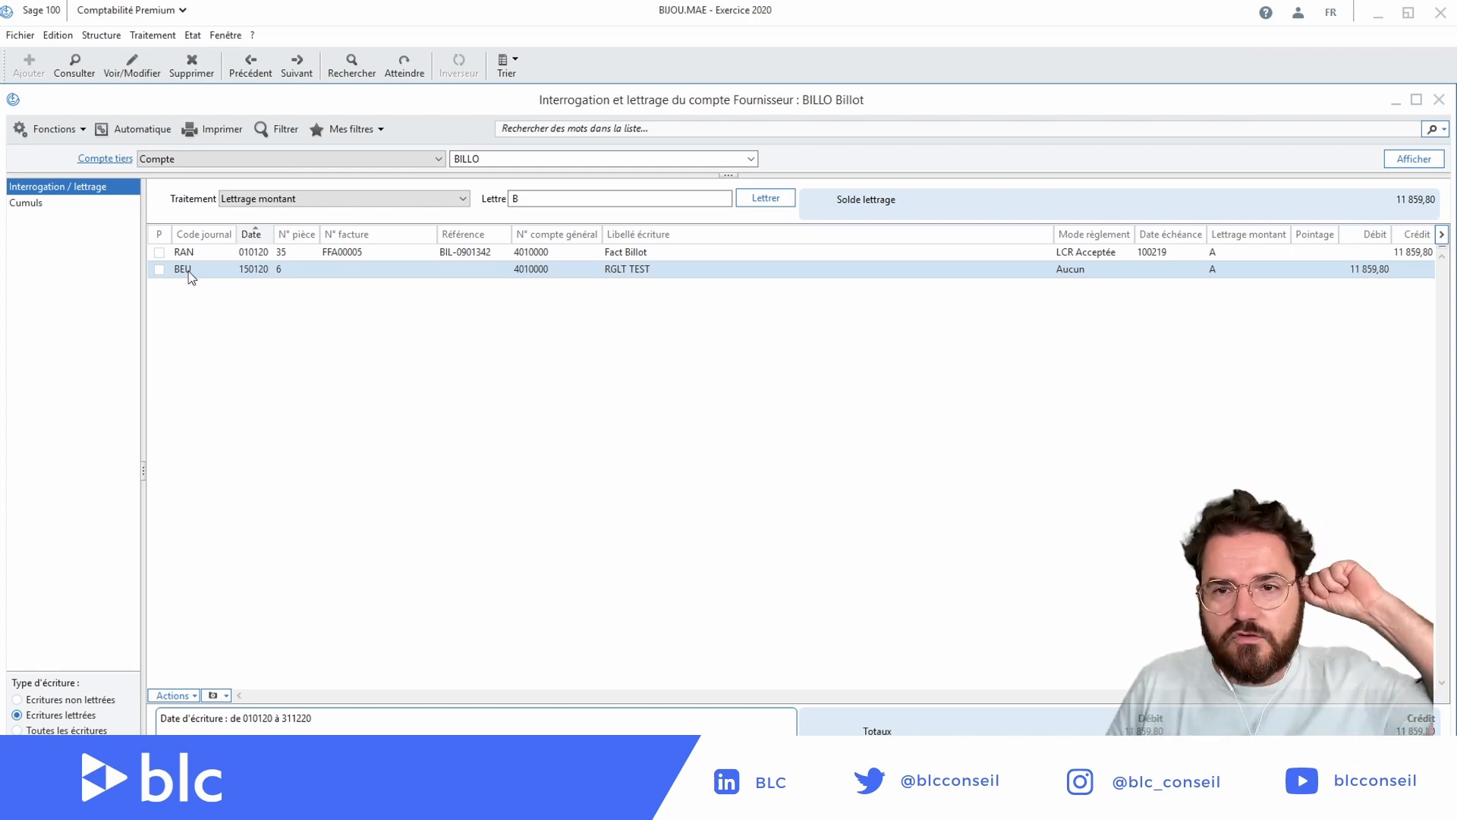
left_click(1404, 252)
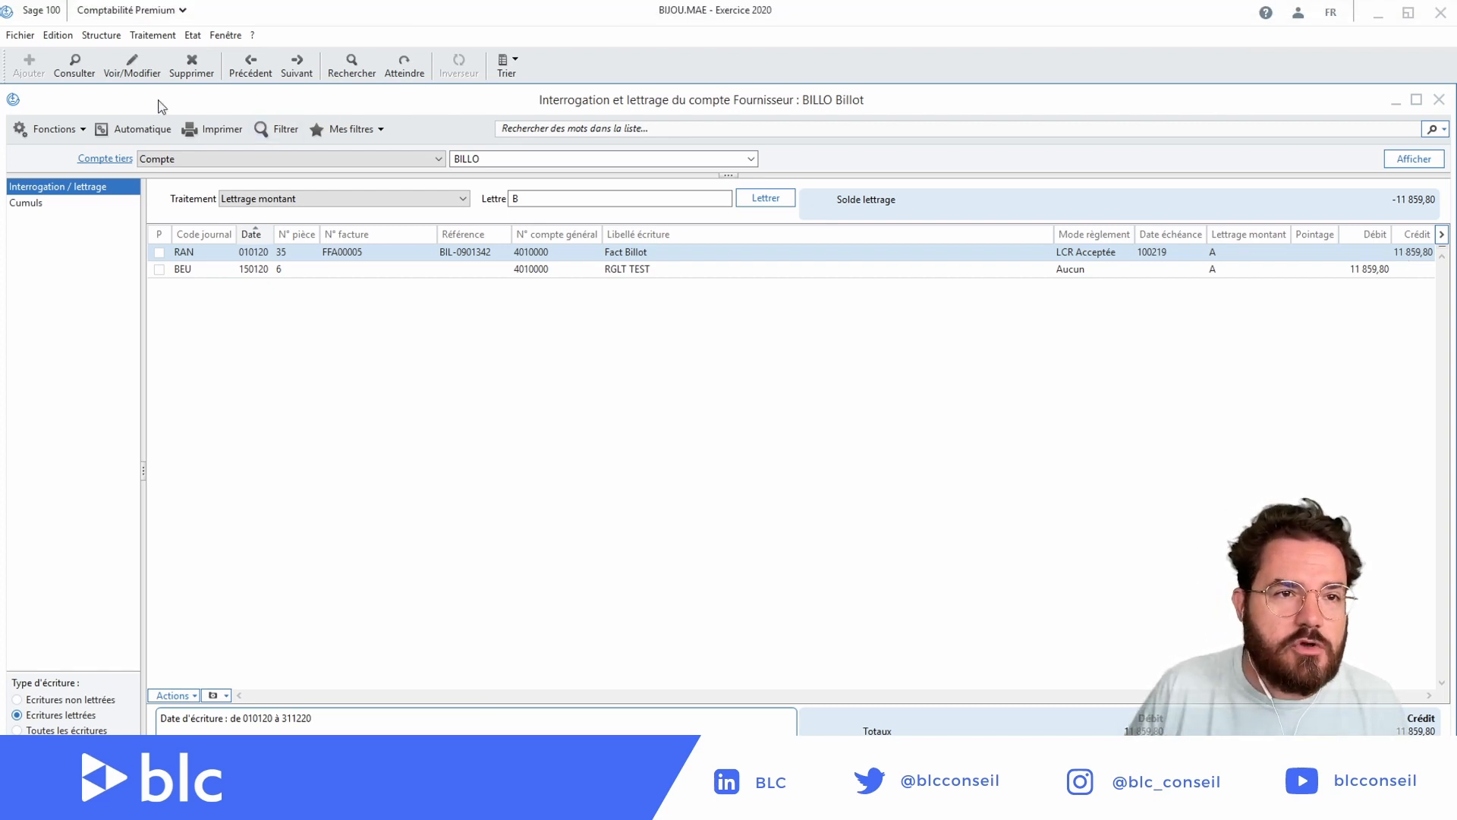
Review the lettering-window option in the BRD Banque Rivas & Duras journal code, and close the journal code, account query and journal windows.
left_click(119, 40)
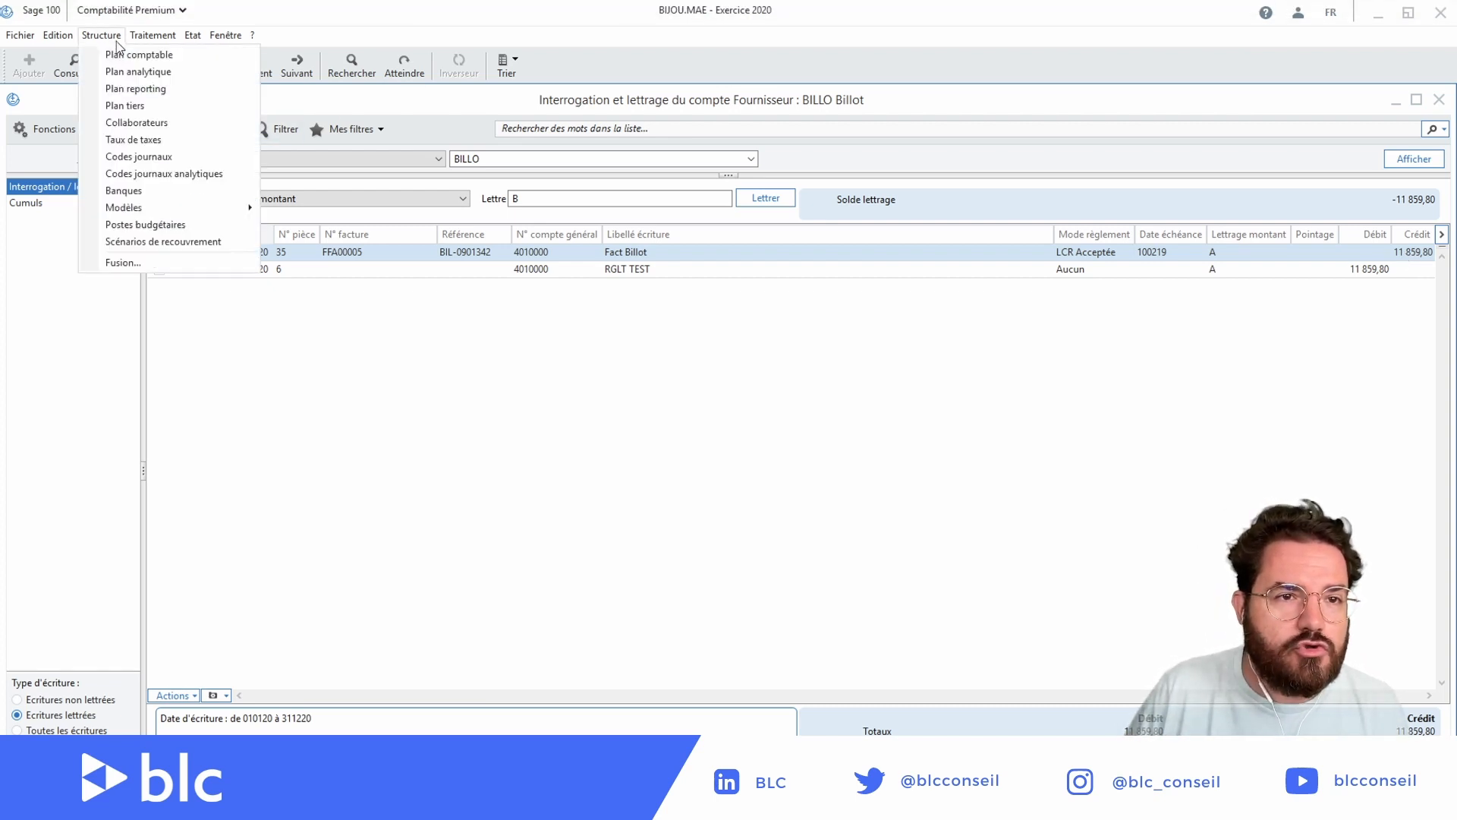
left_click(143, 157)
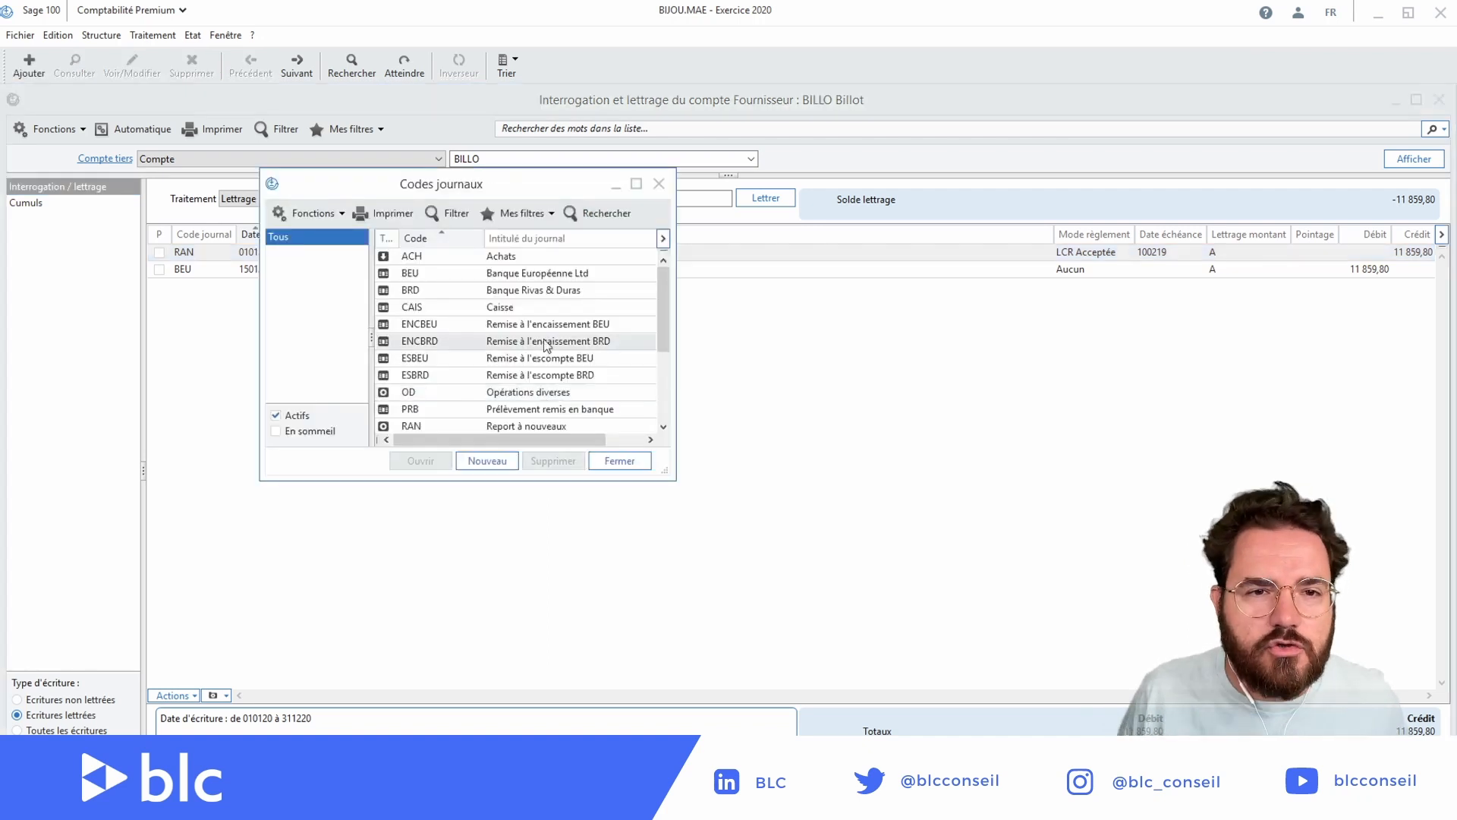
double_click(541, 296)
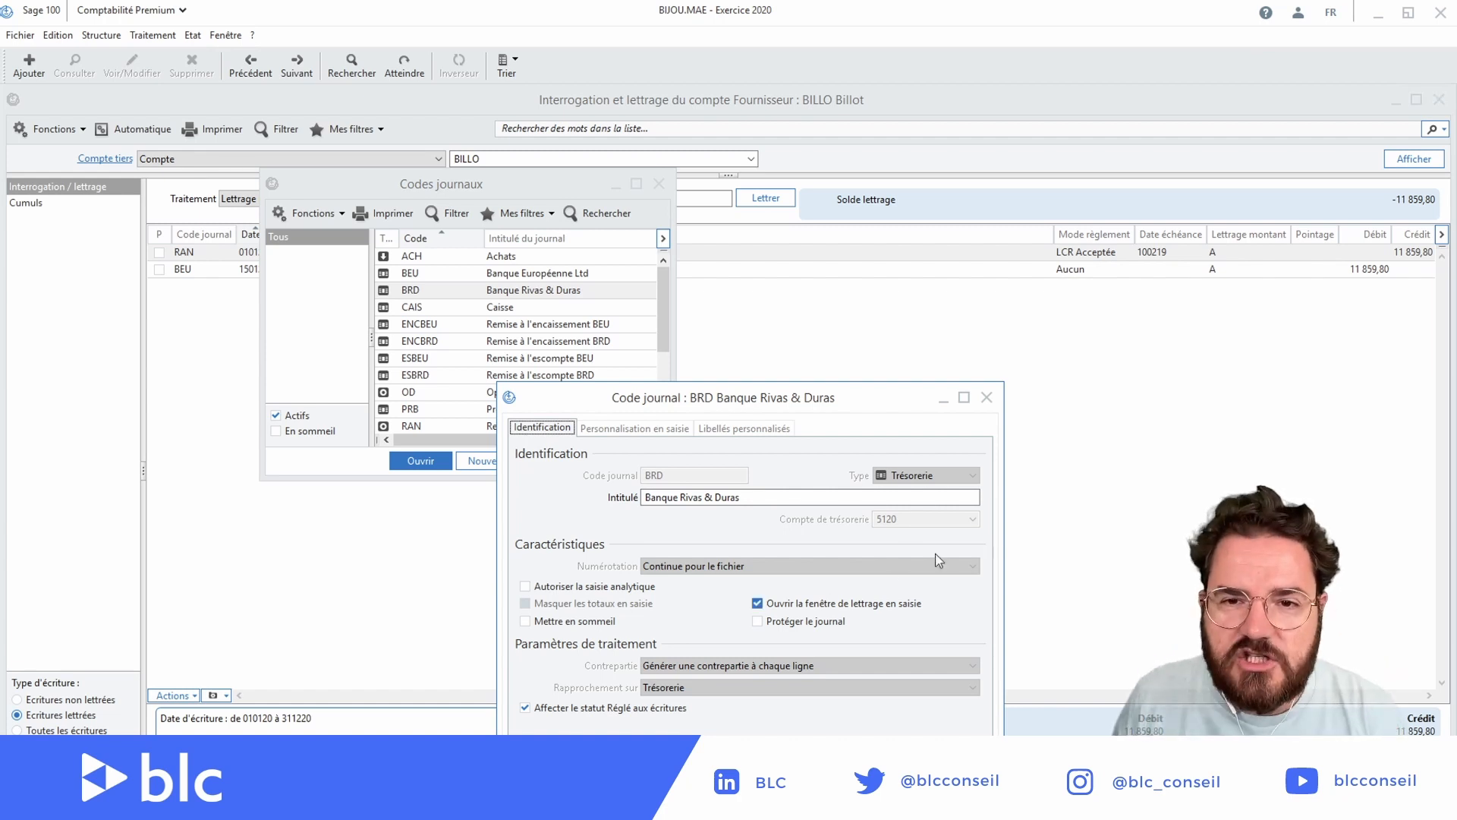
left_click(985, 397)
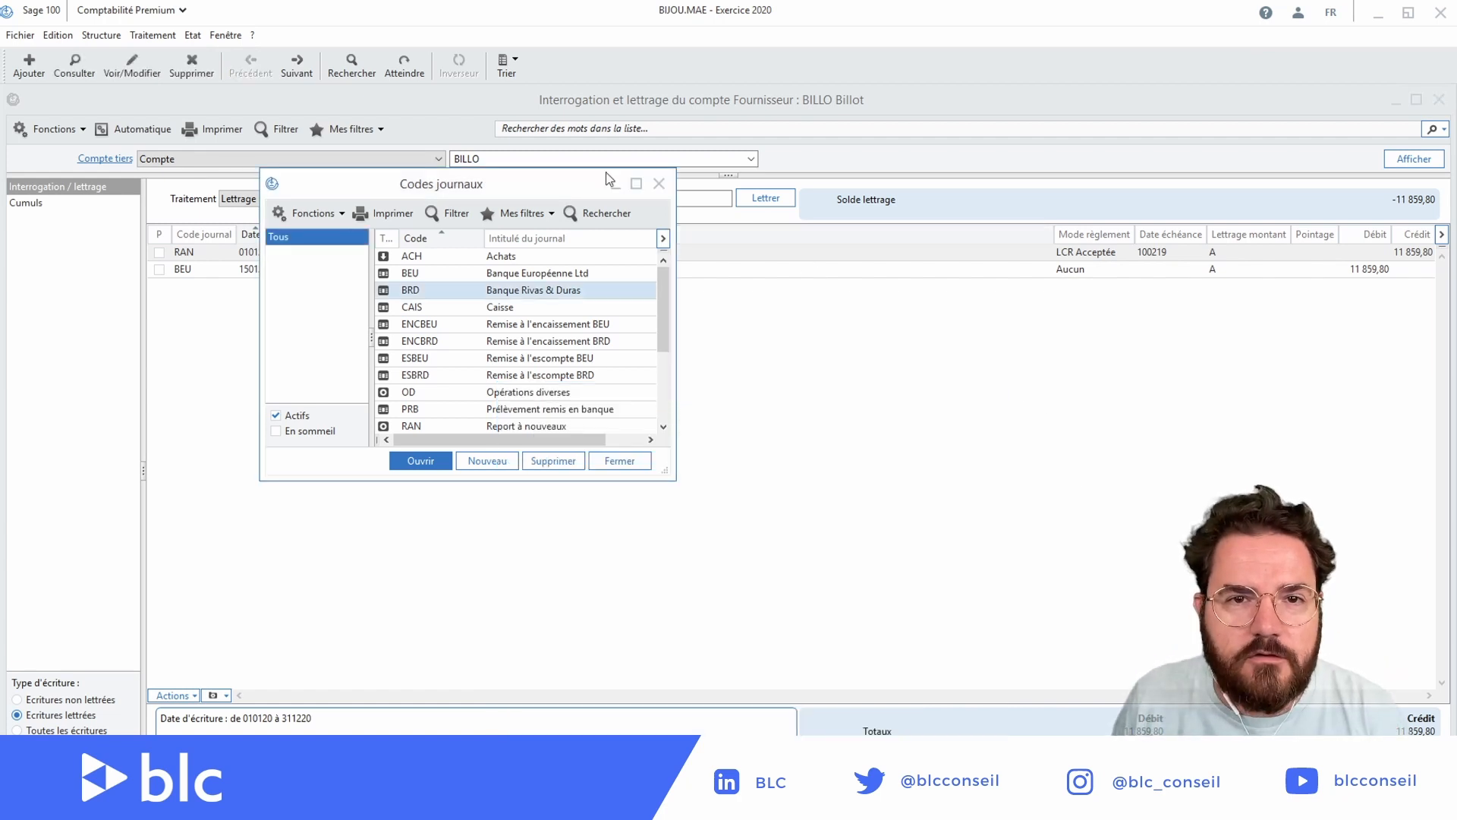
left_click(659, 184)
left_click(1438, 100)
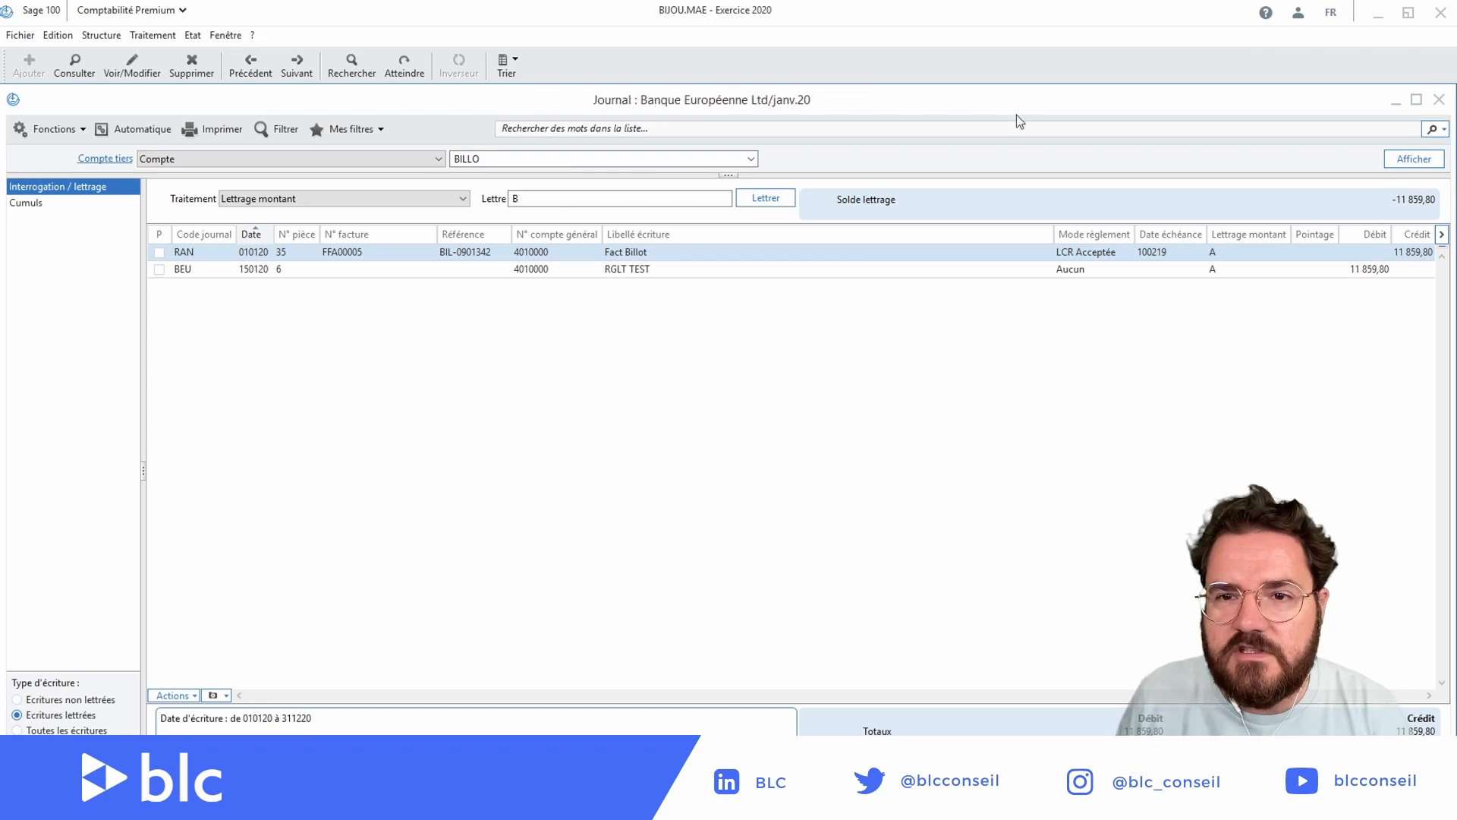
left_click(1439, 99)
Examine the unlettered entries of the supplier accounts JASER and JOAILL in third-party account management.
left_click(159, 35)
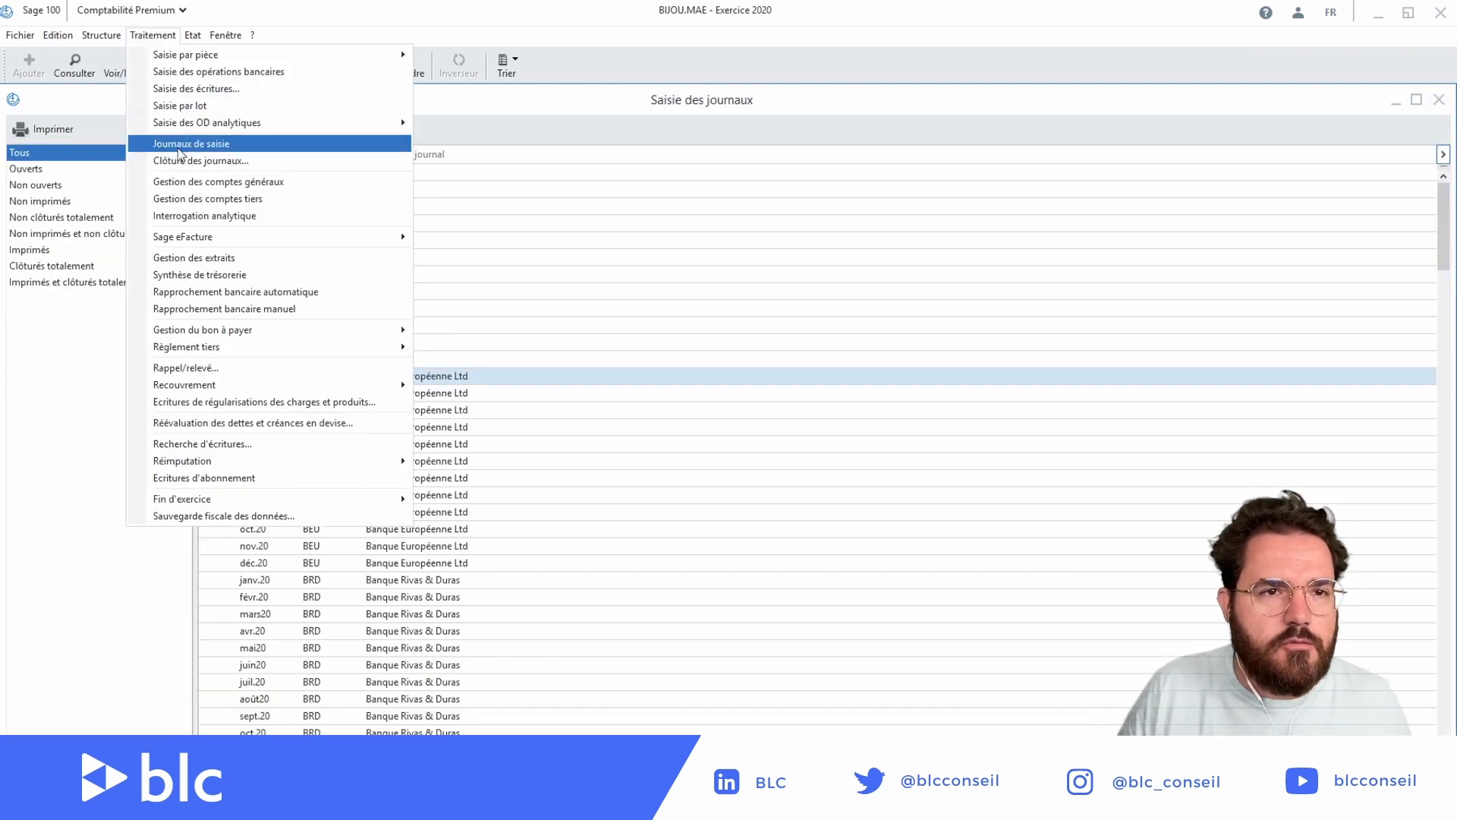
left_click(176, 198)
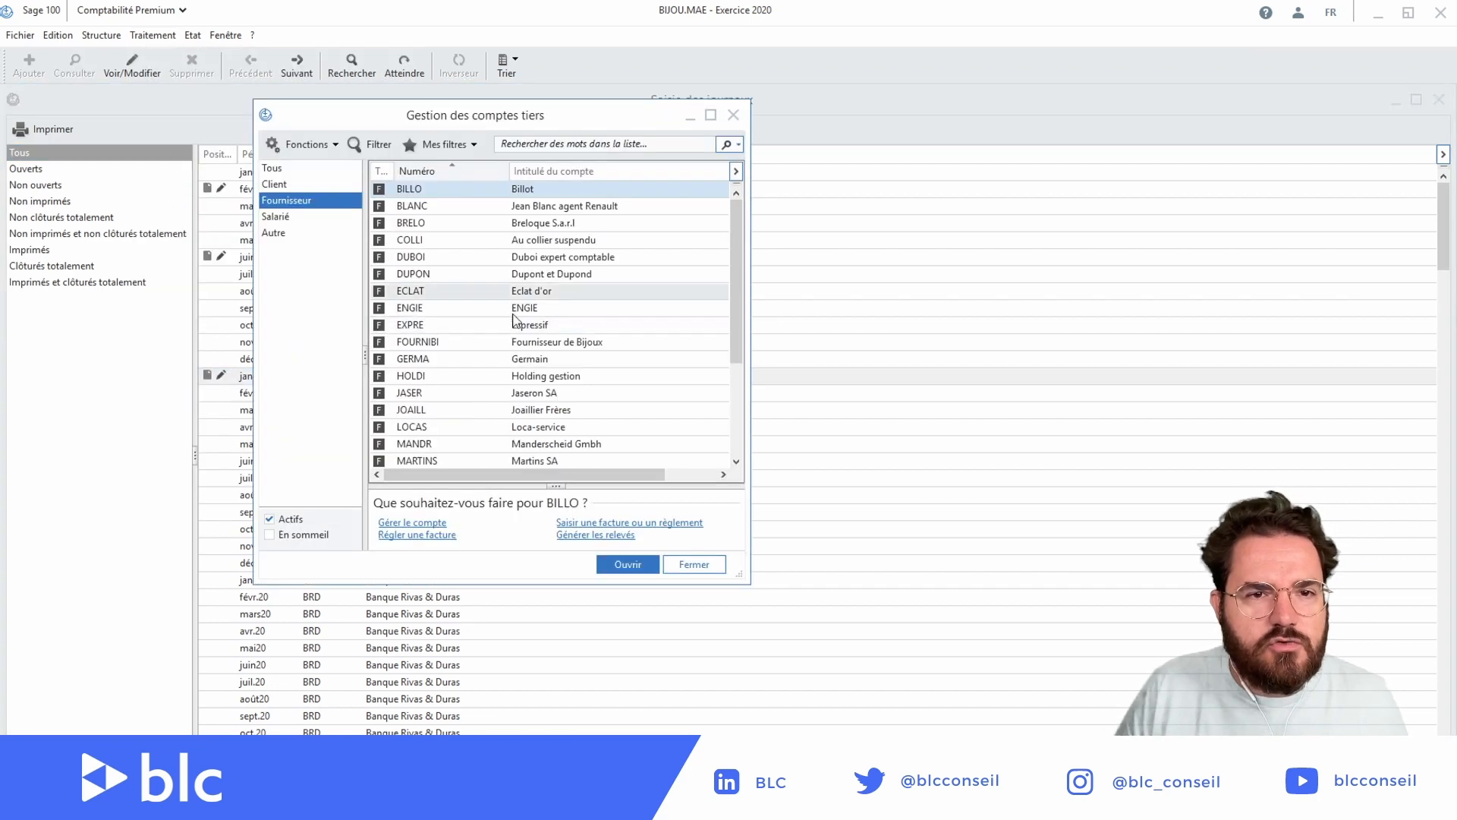
double_click(524, 400)
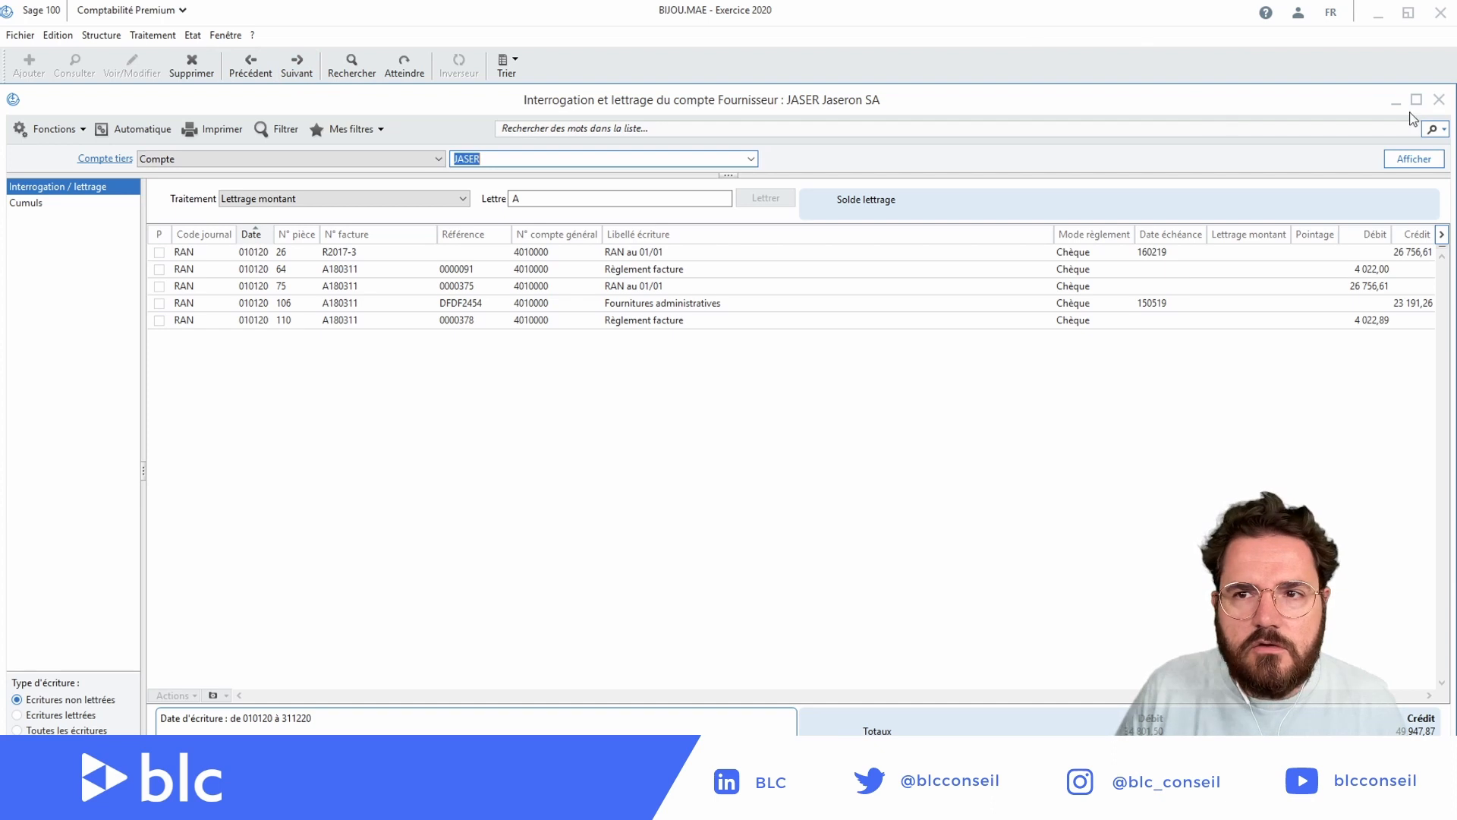
left_click(1439, 100)
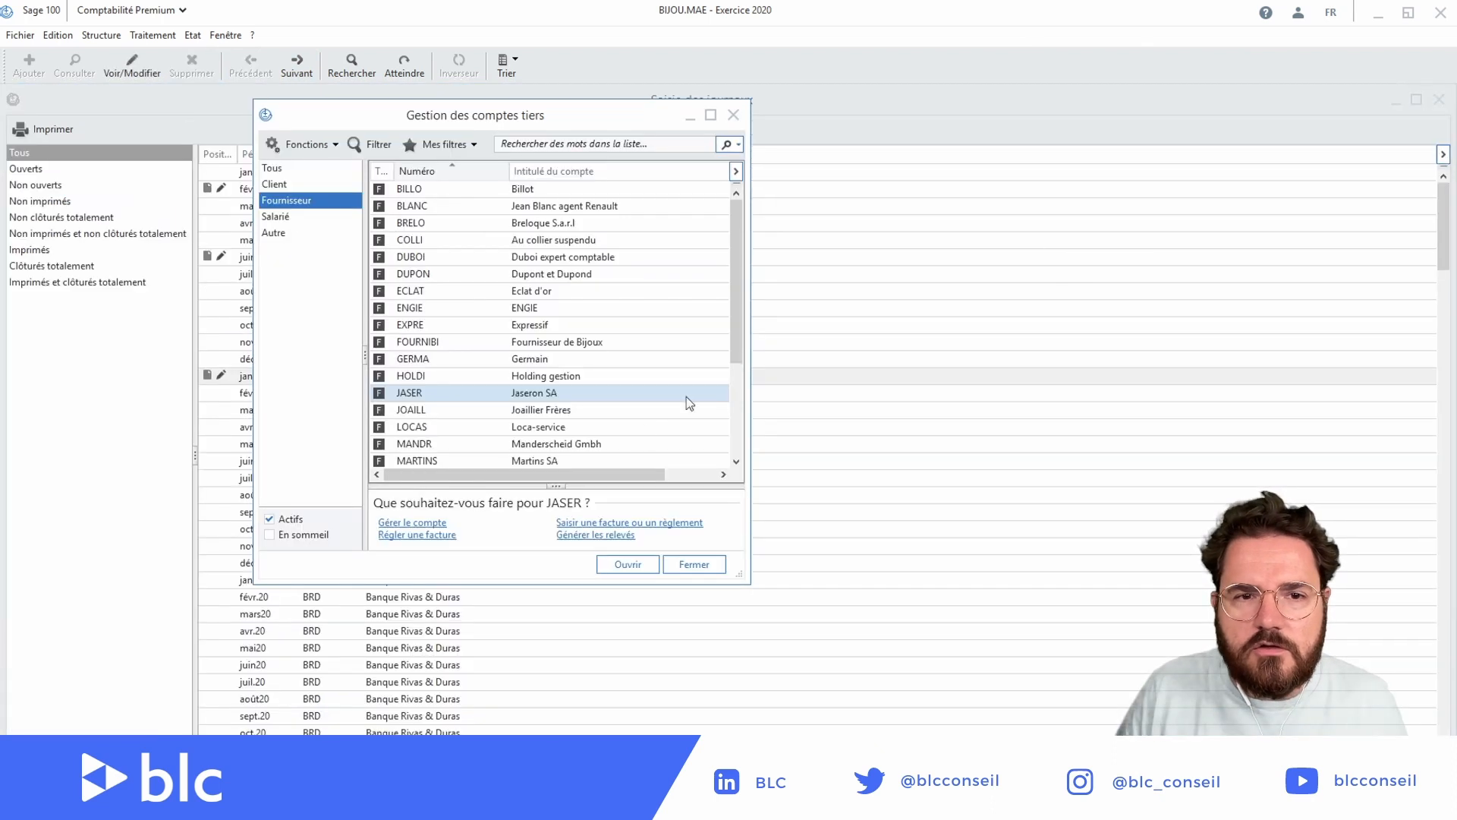
double_click(554, 410)
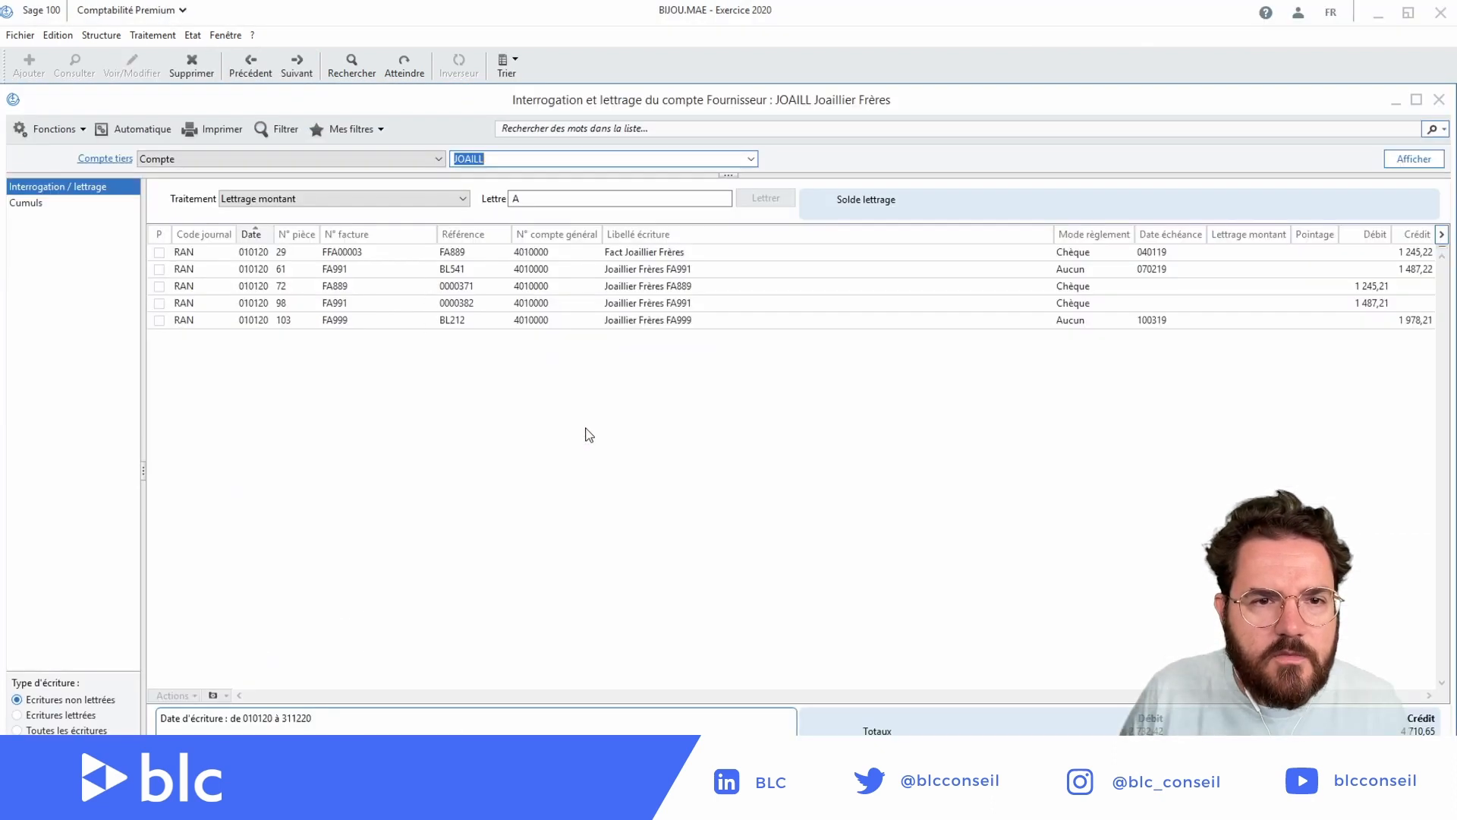
left_click(1439, 99)
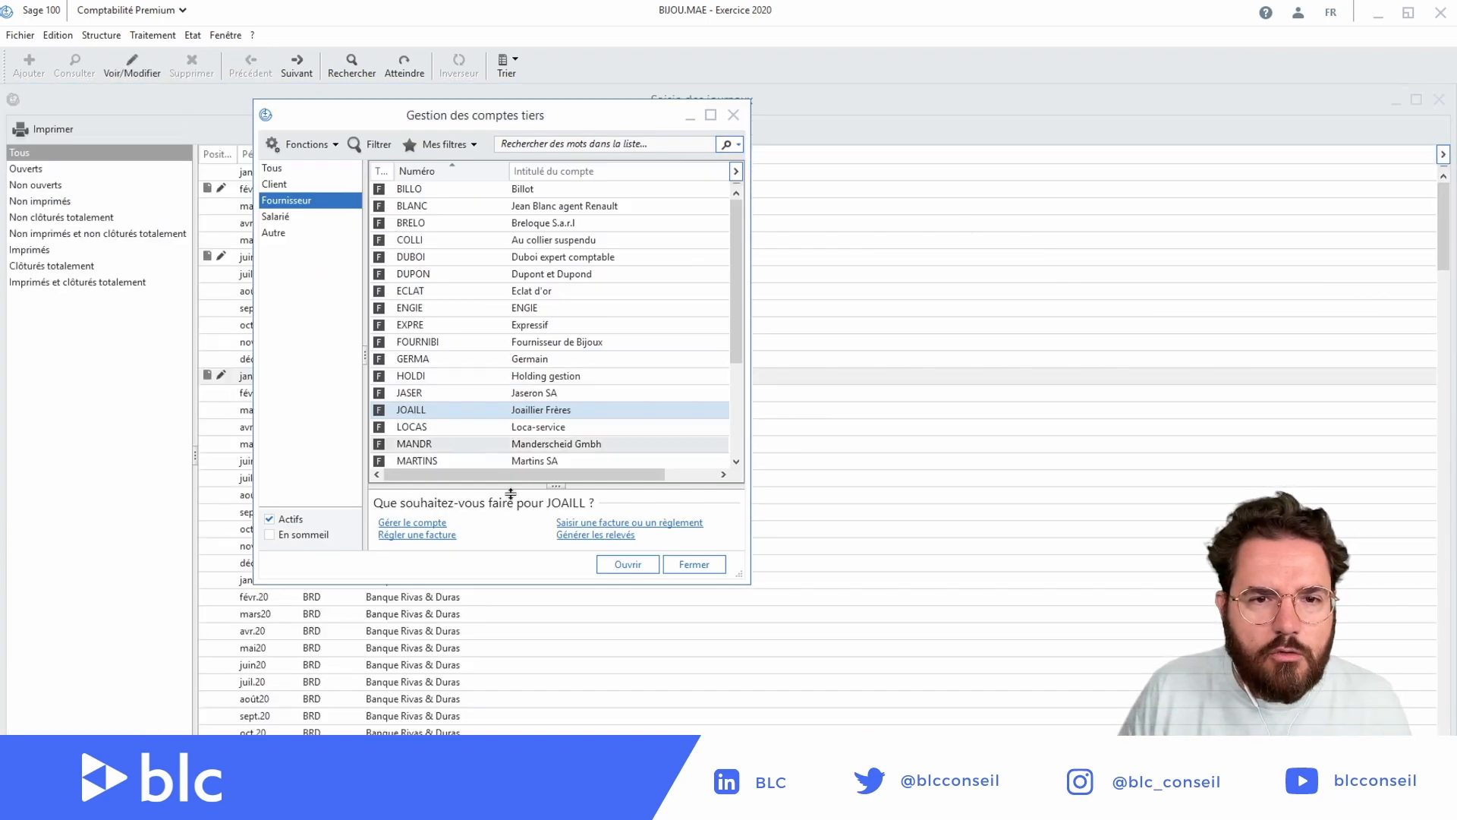
Letter the two ZA545 entries of supplier ZAN with an OD balancing entry using the Perte sur ajust. fournisseur model, and close the account windows.
left_click(497, 324)
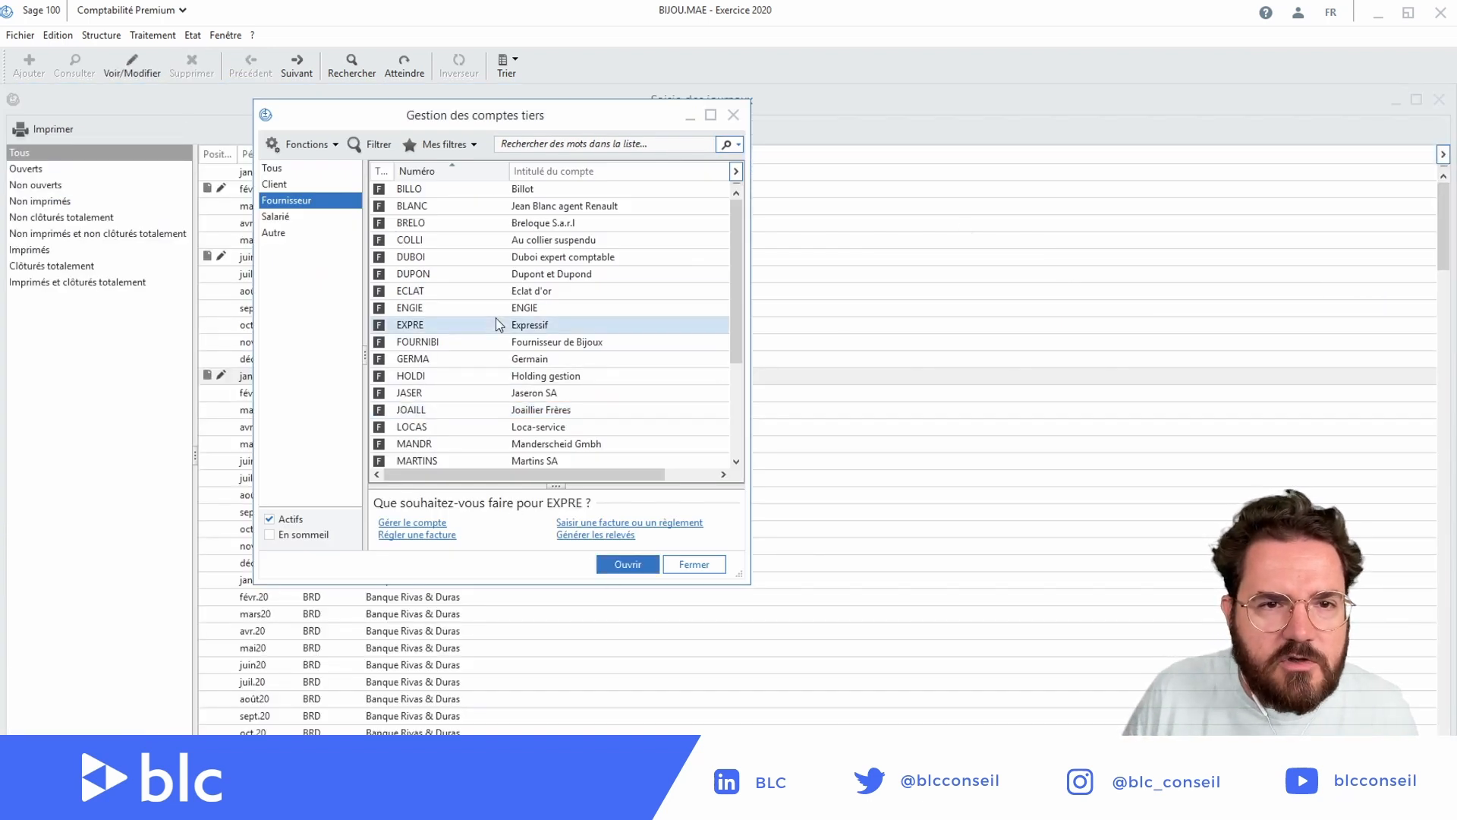
scroll(514, 364, "down", 2)
scroll(514, 364, "down", 1)
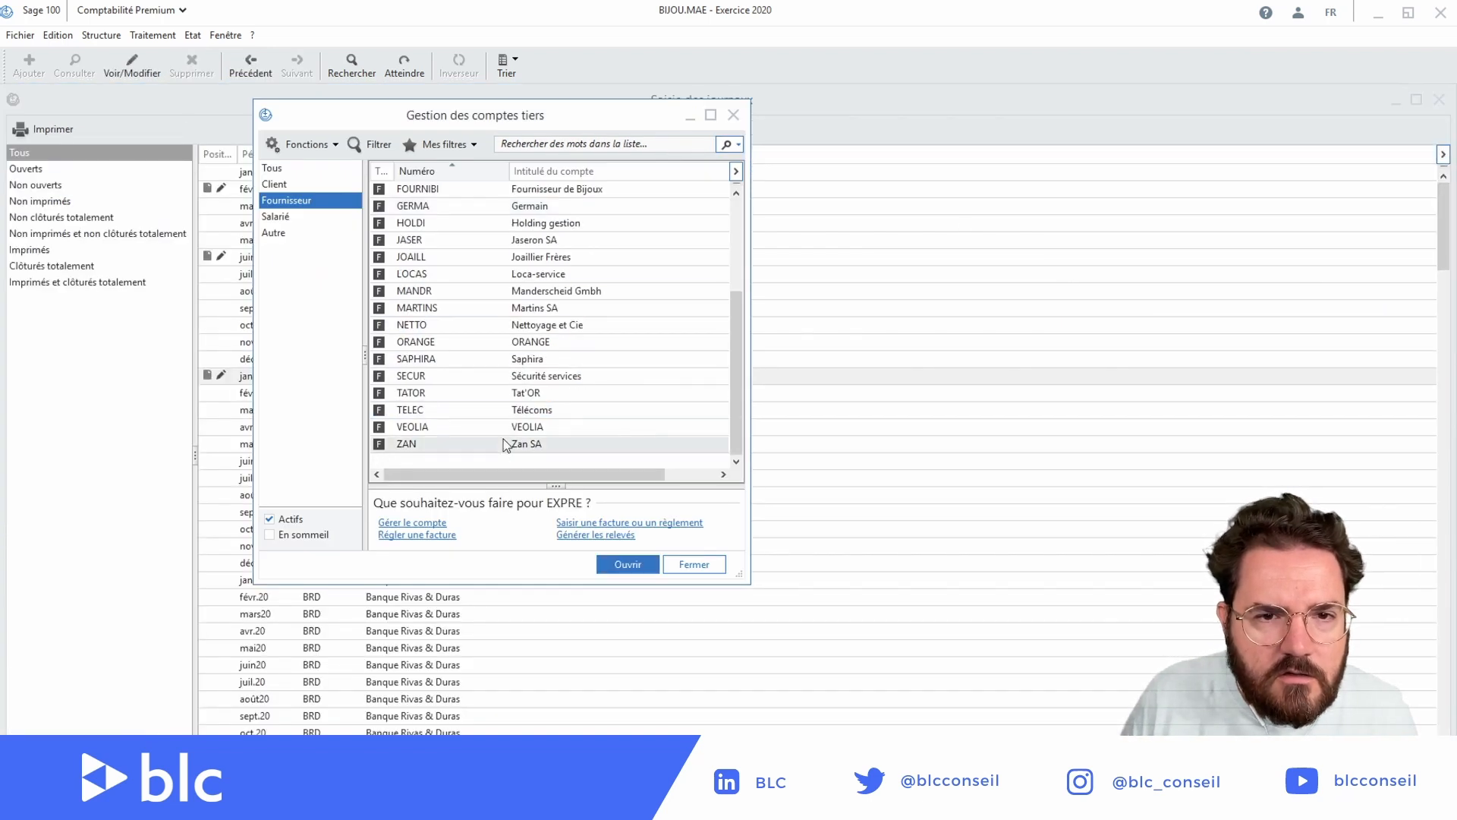
double_click(492, 445)
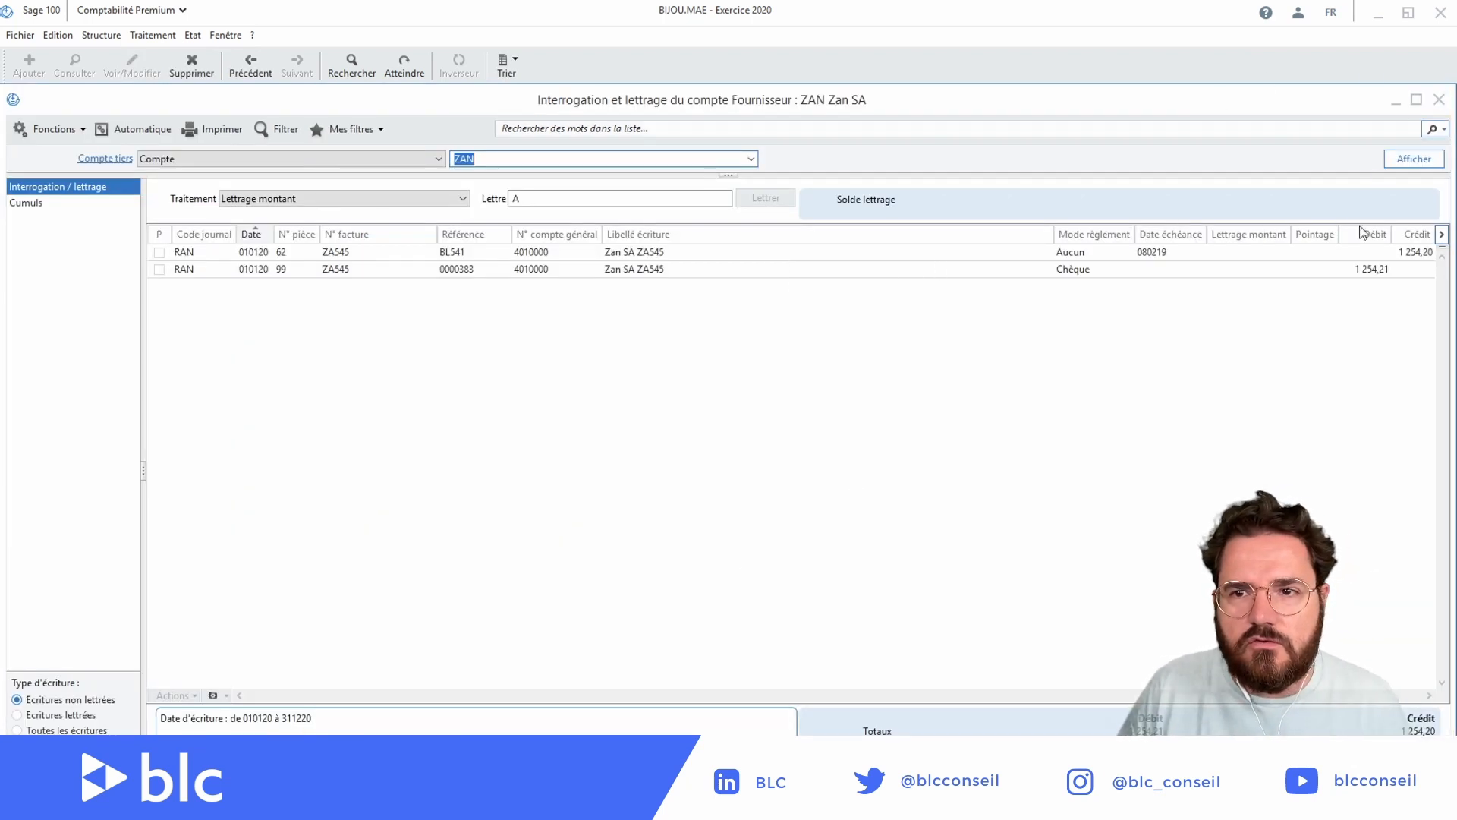
left_click_drag(1381, 254, 1377, 269)
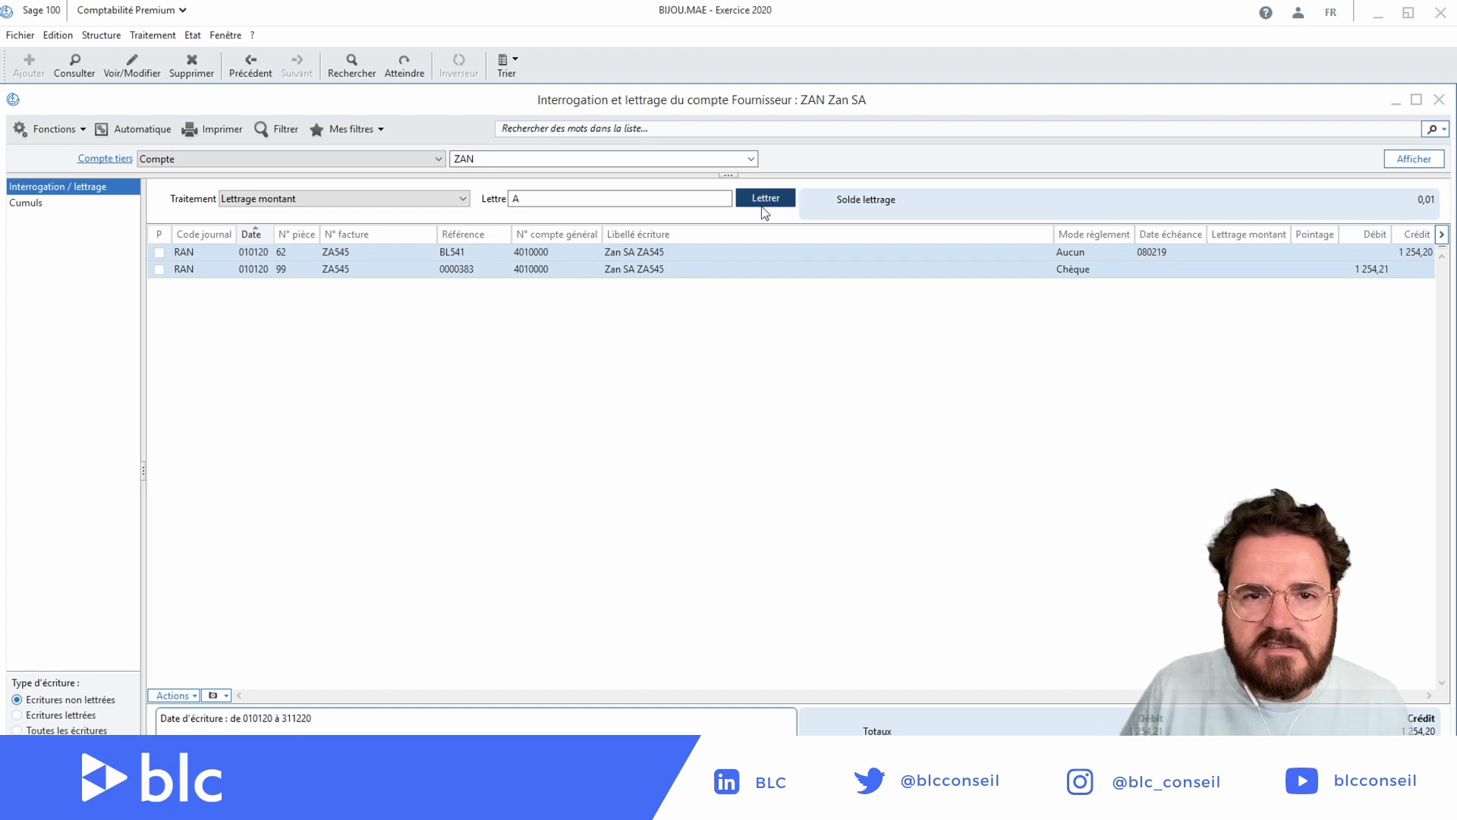
left_click(766, 198)
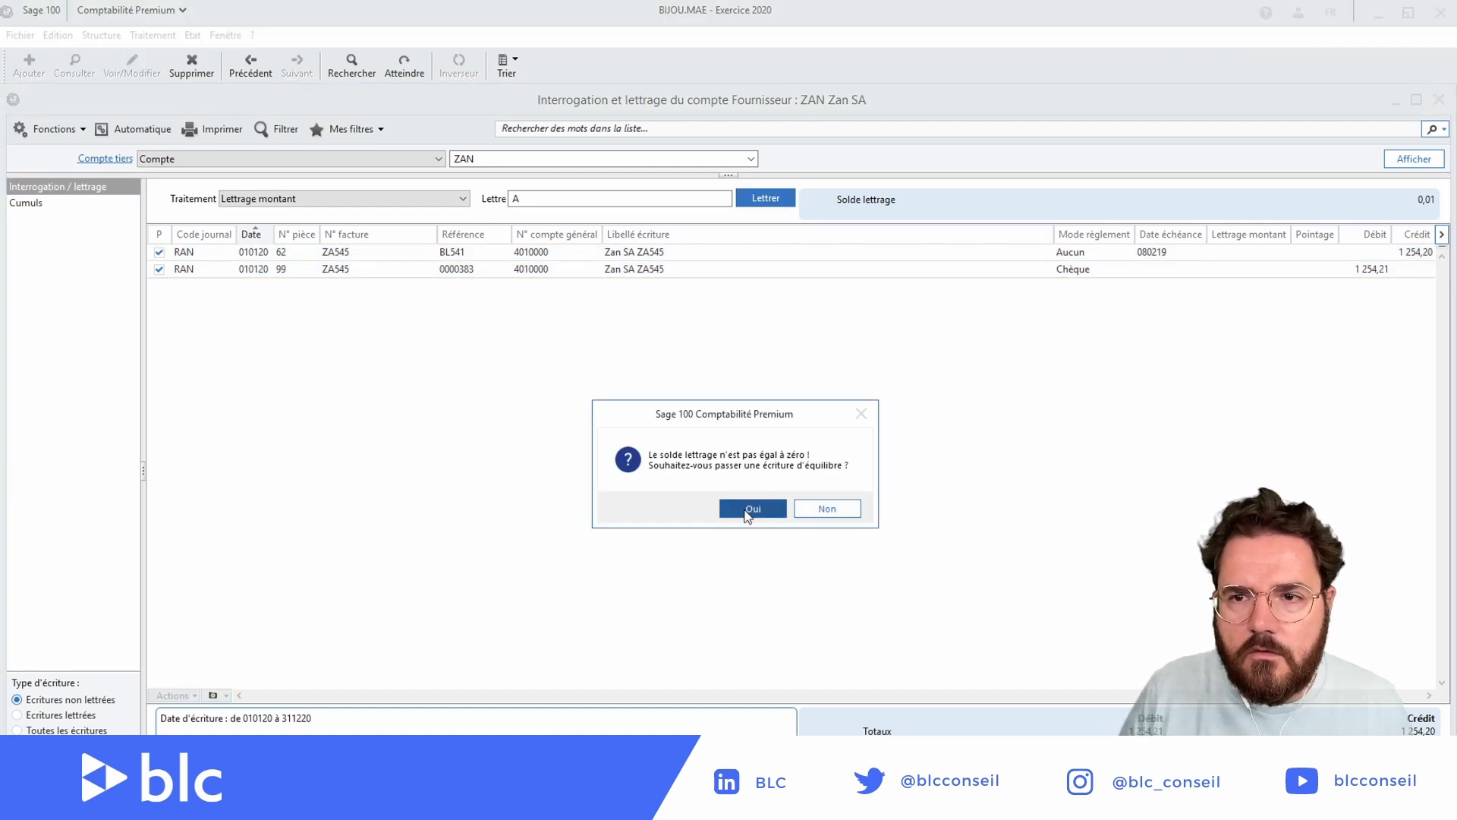
left_click(747, 513)
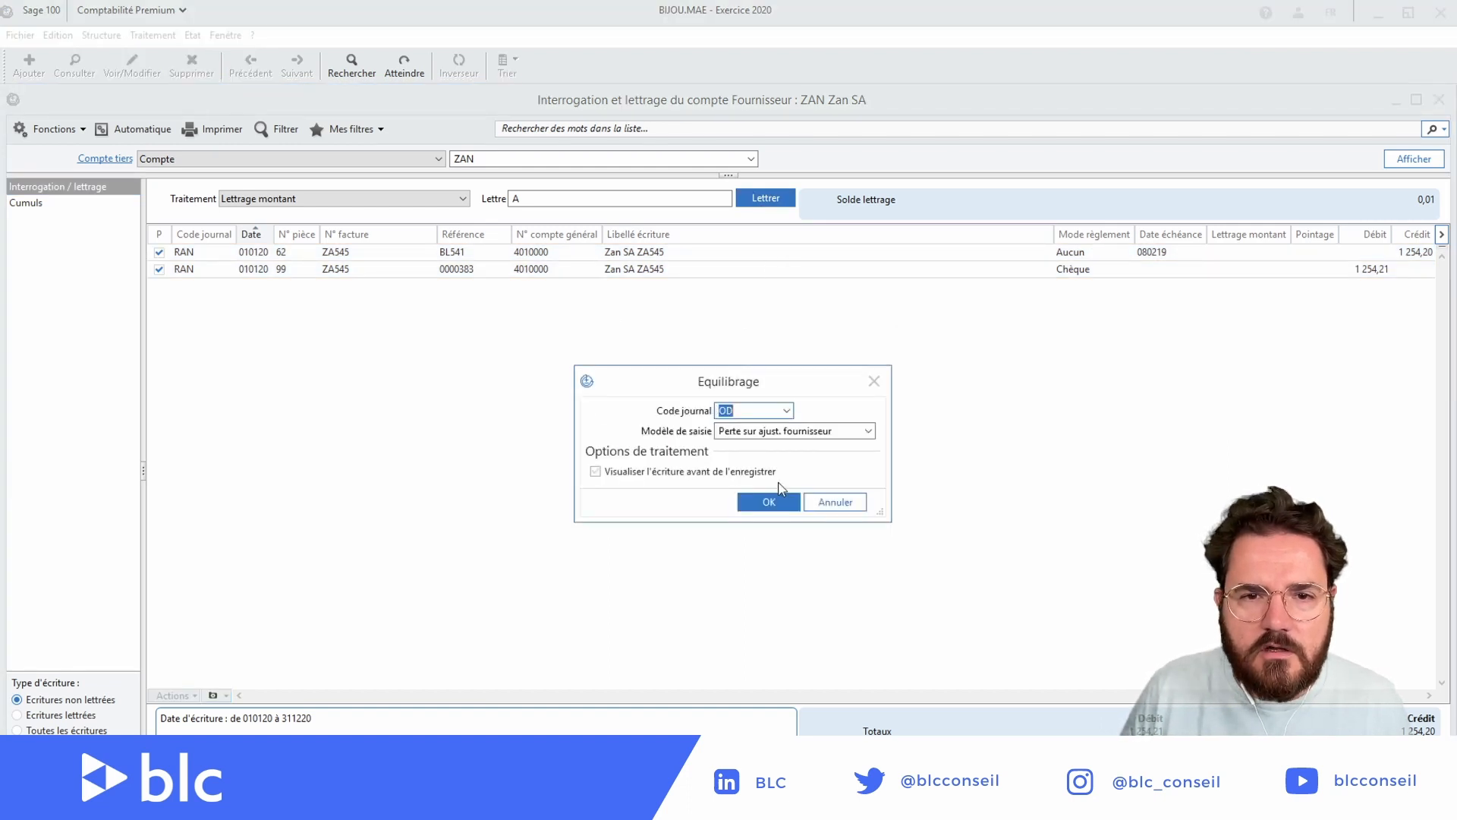
left_click(779, 501)
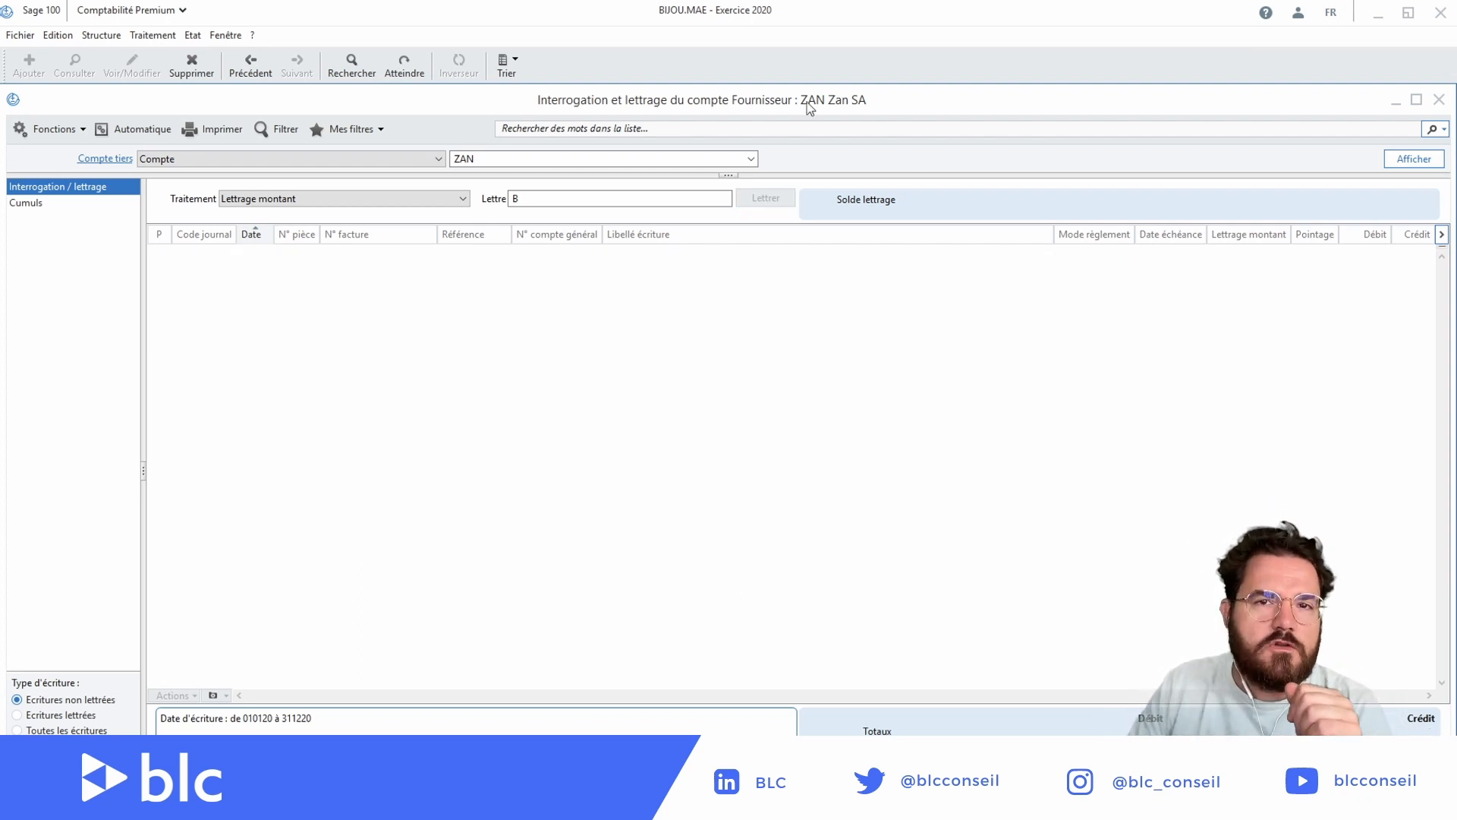
left_click(1439, 99)
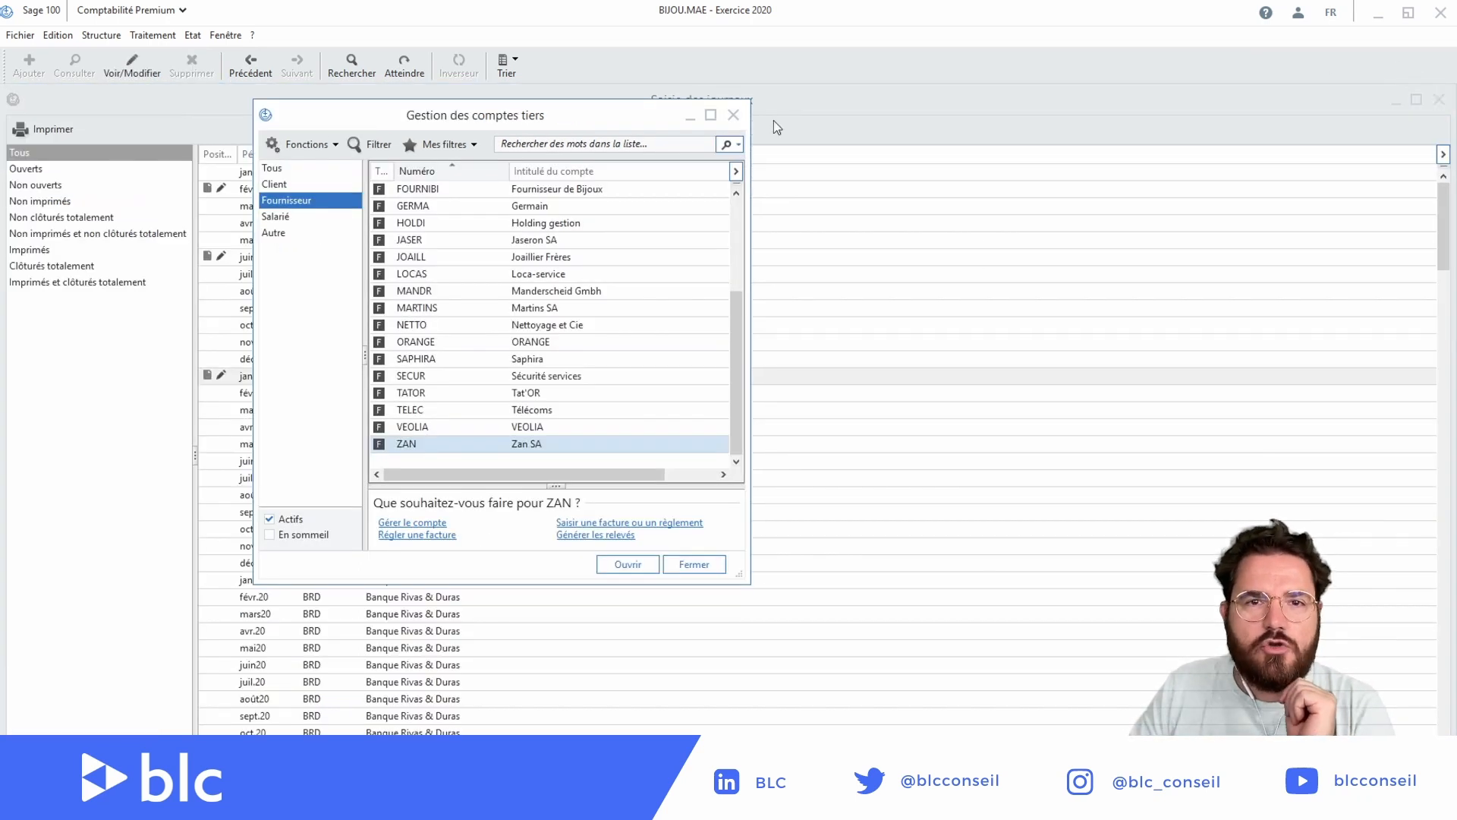
left_click(734, 115)
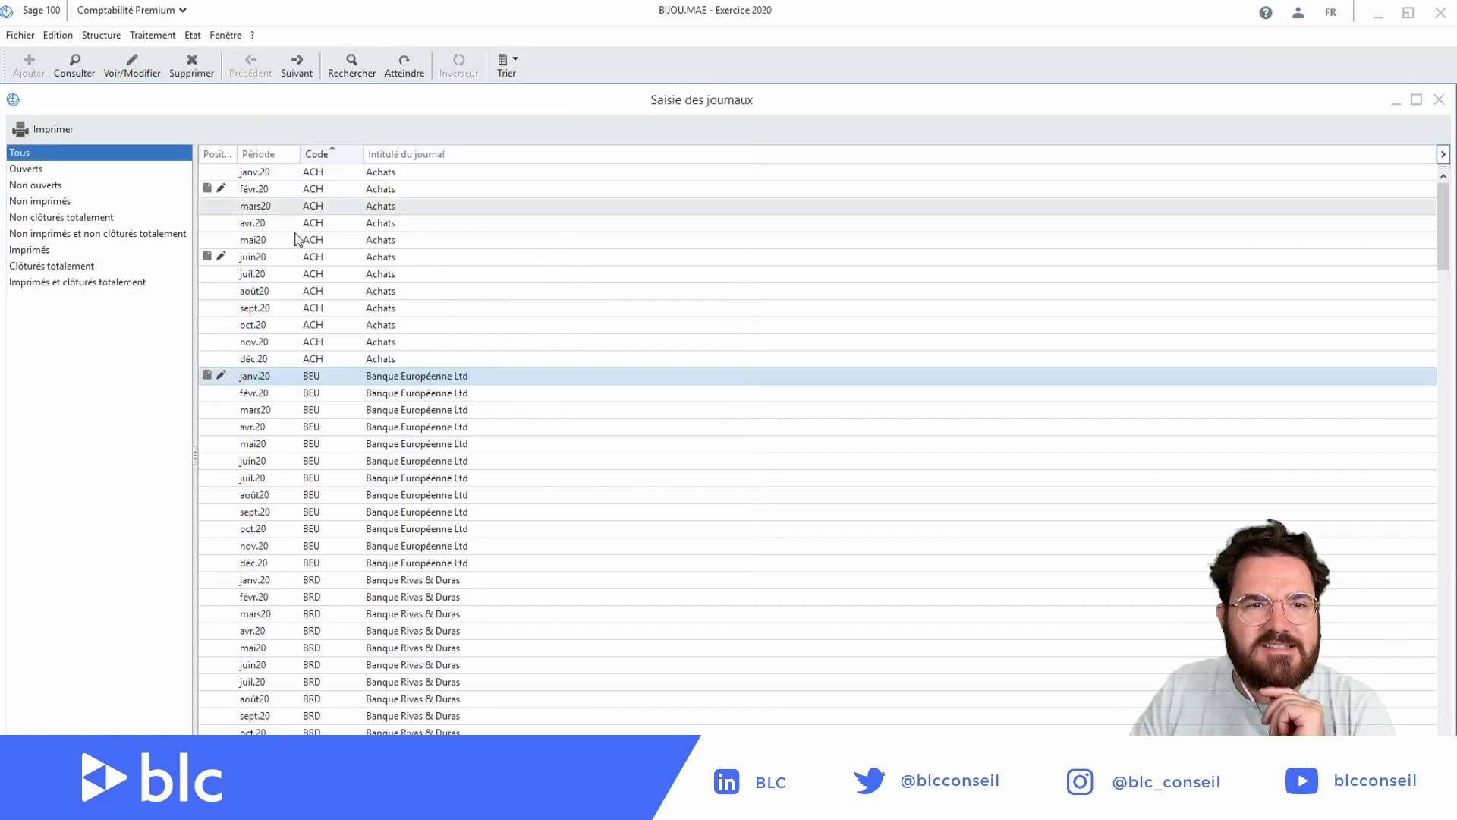
Open the févr.20 Banque Européenne Ltd journal and start a day 1 entry line on third-party account ZAN.
double_click(407, 395)
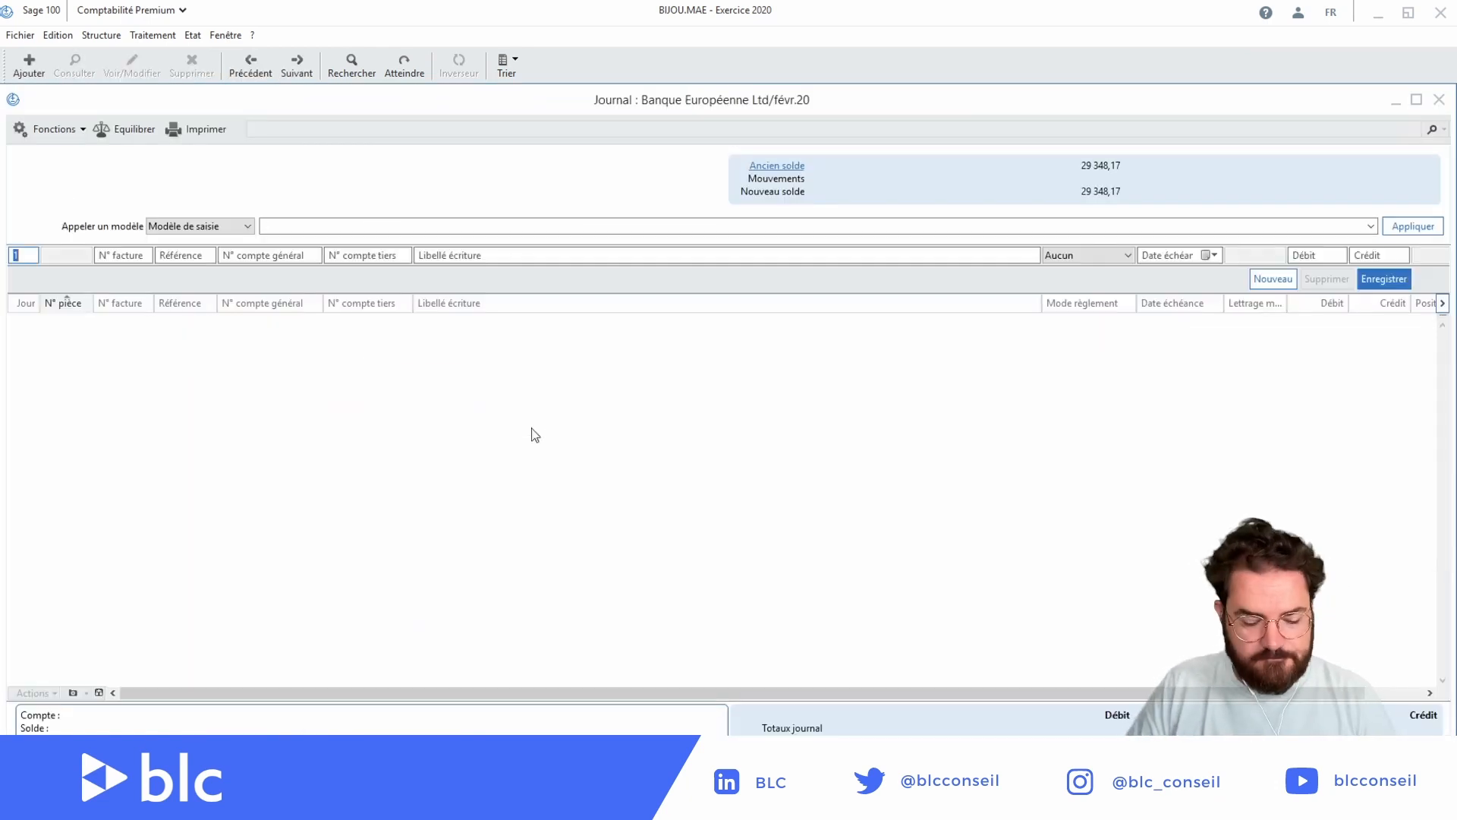
key("Tab")
key("Tab")
key("Tab")
key("Tab")
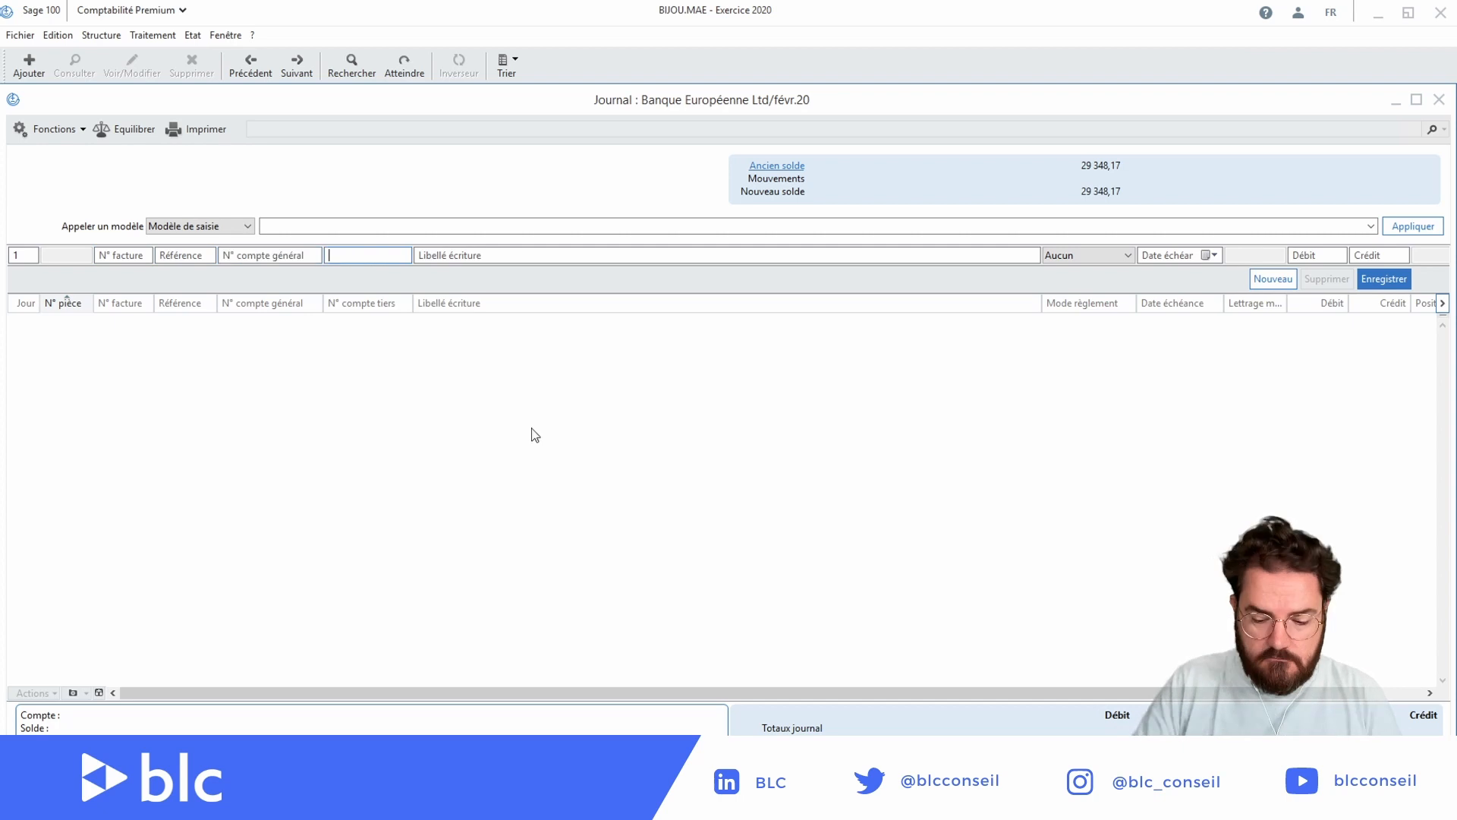
type("ZAN")
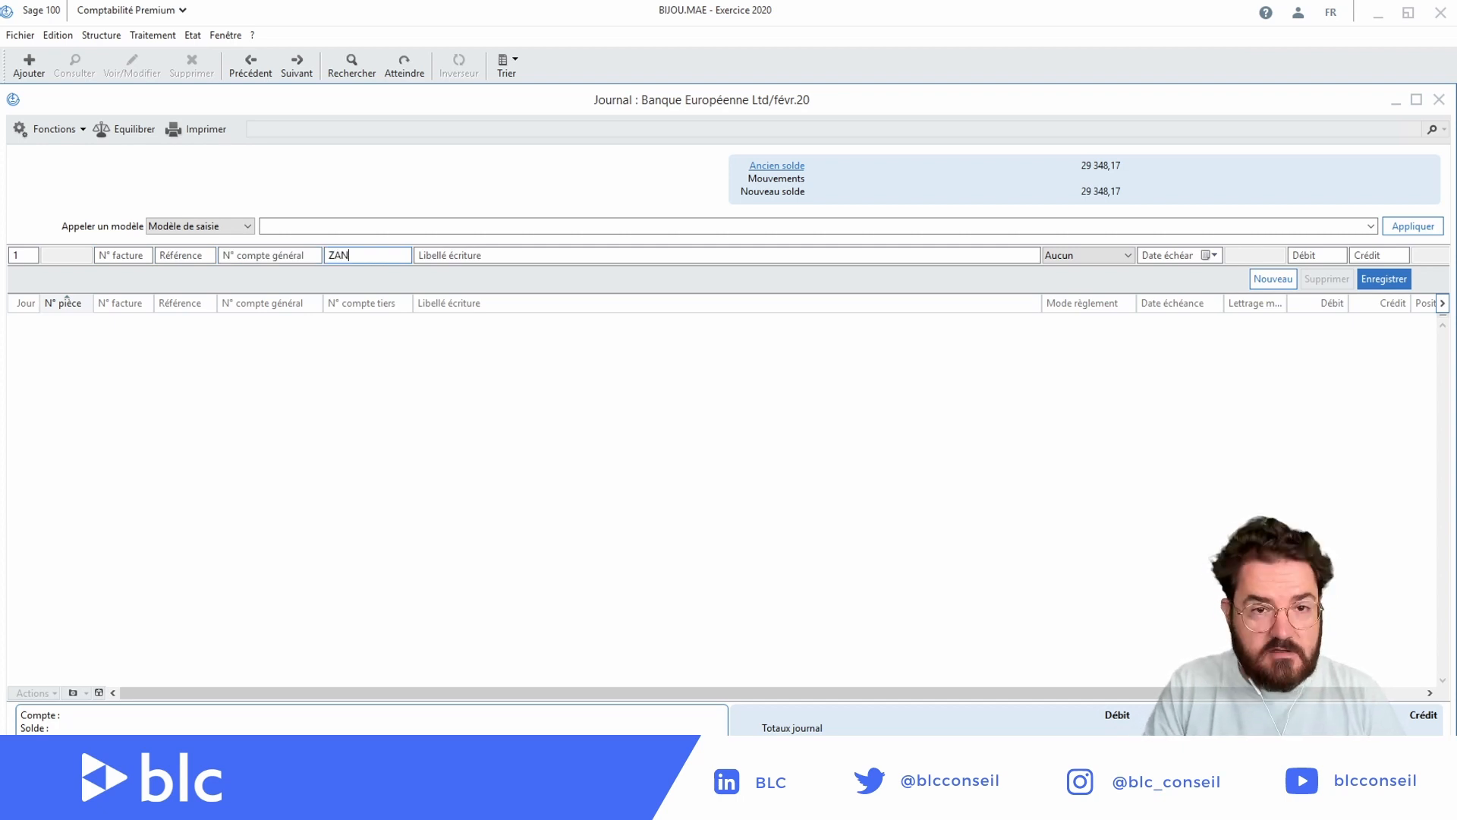
key("Tab")
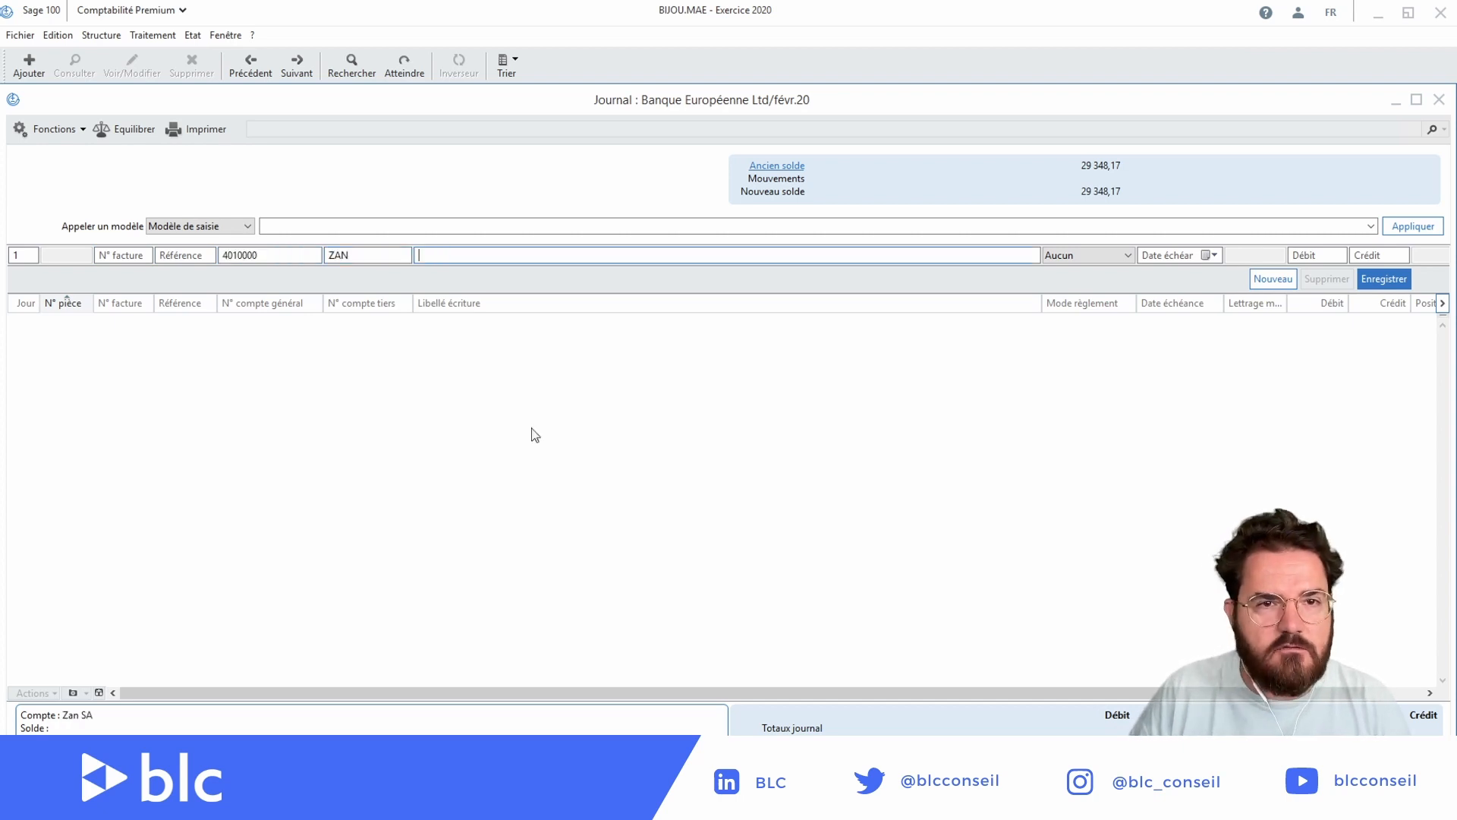
Label the ZAN line RGLT TEST with a debit of 1000, record it, and dismiss the lettering window without lettering.
type("RGLT TEST")
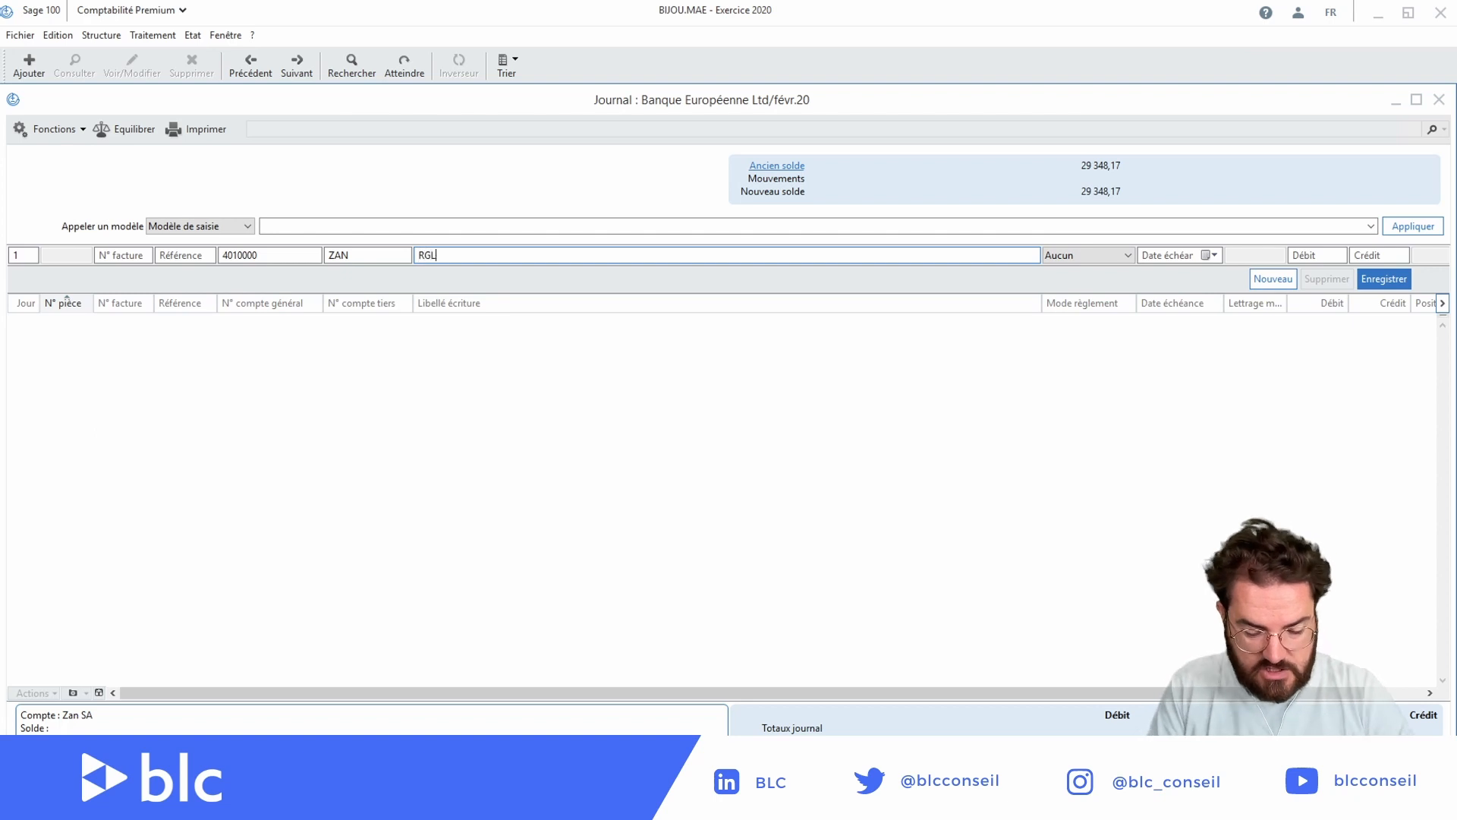
key("Tab")
key("Tab")
key("Tab")
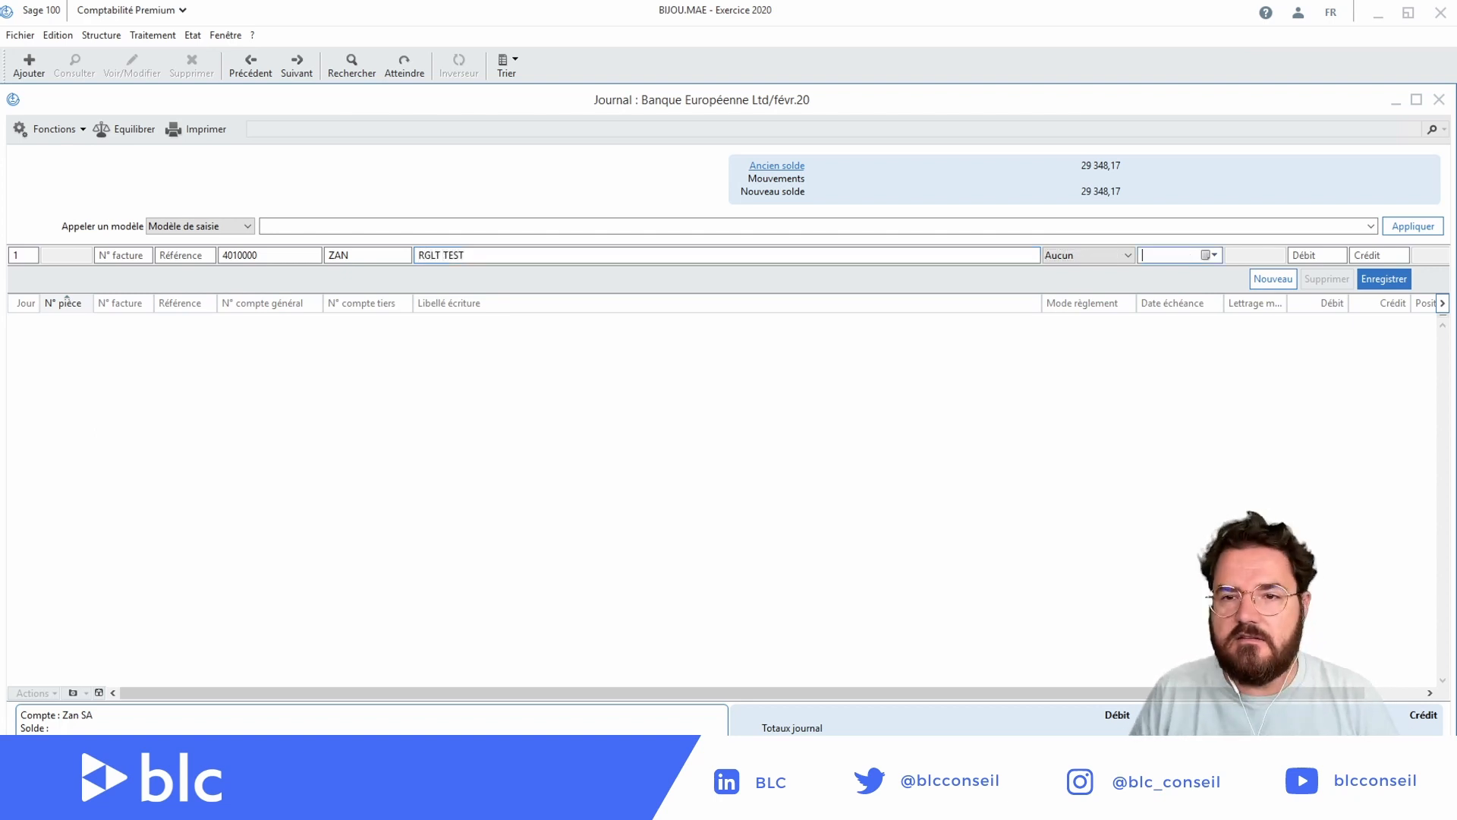
type("1000")
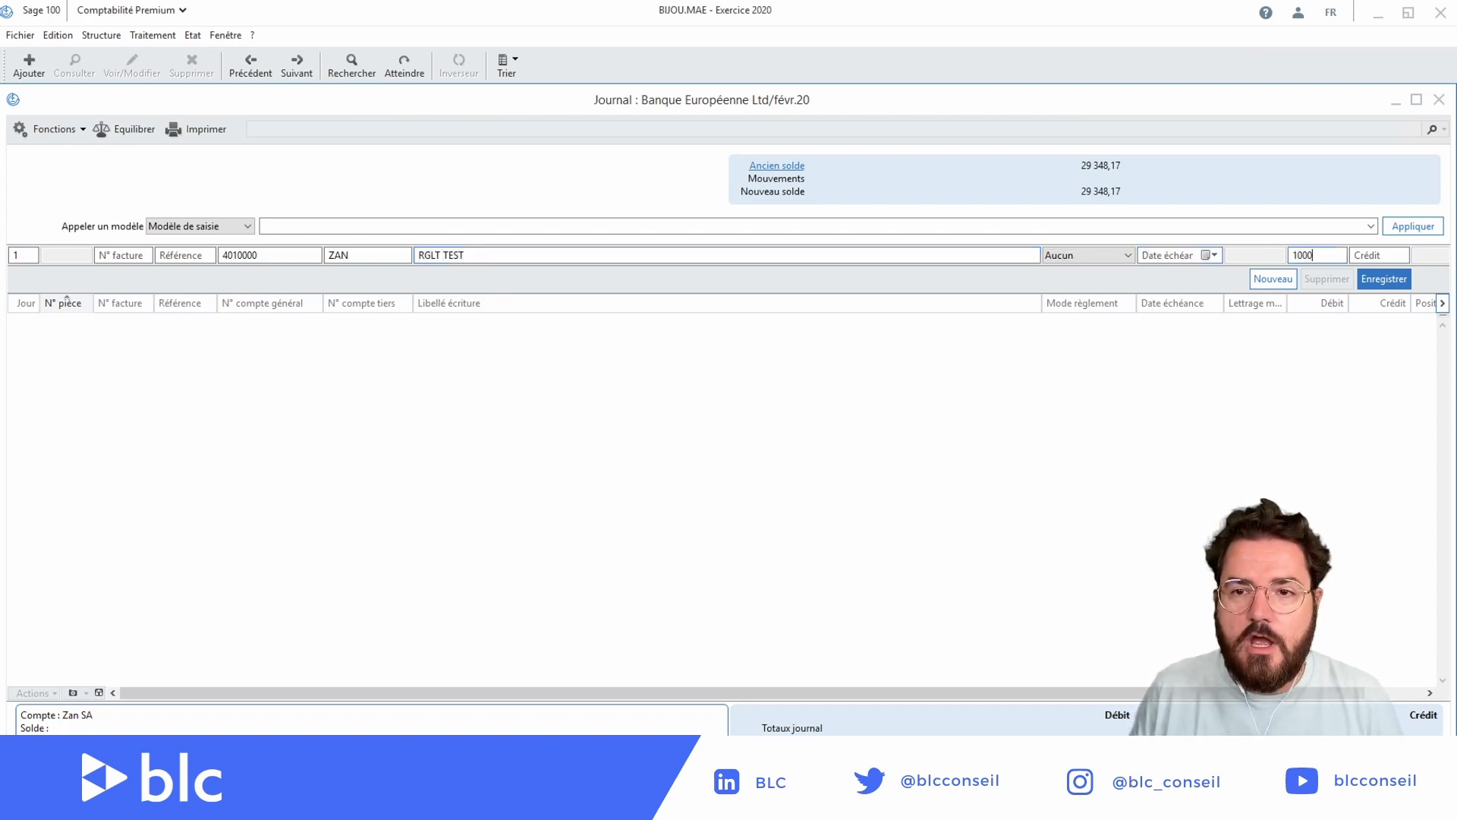
key("Return")
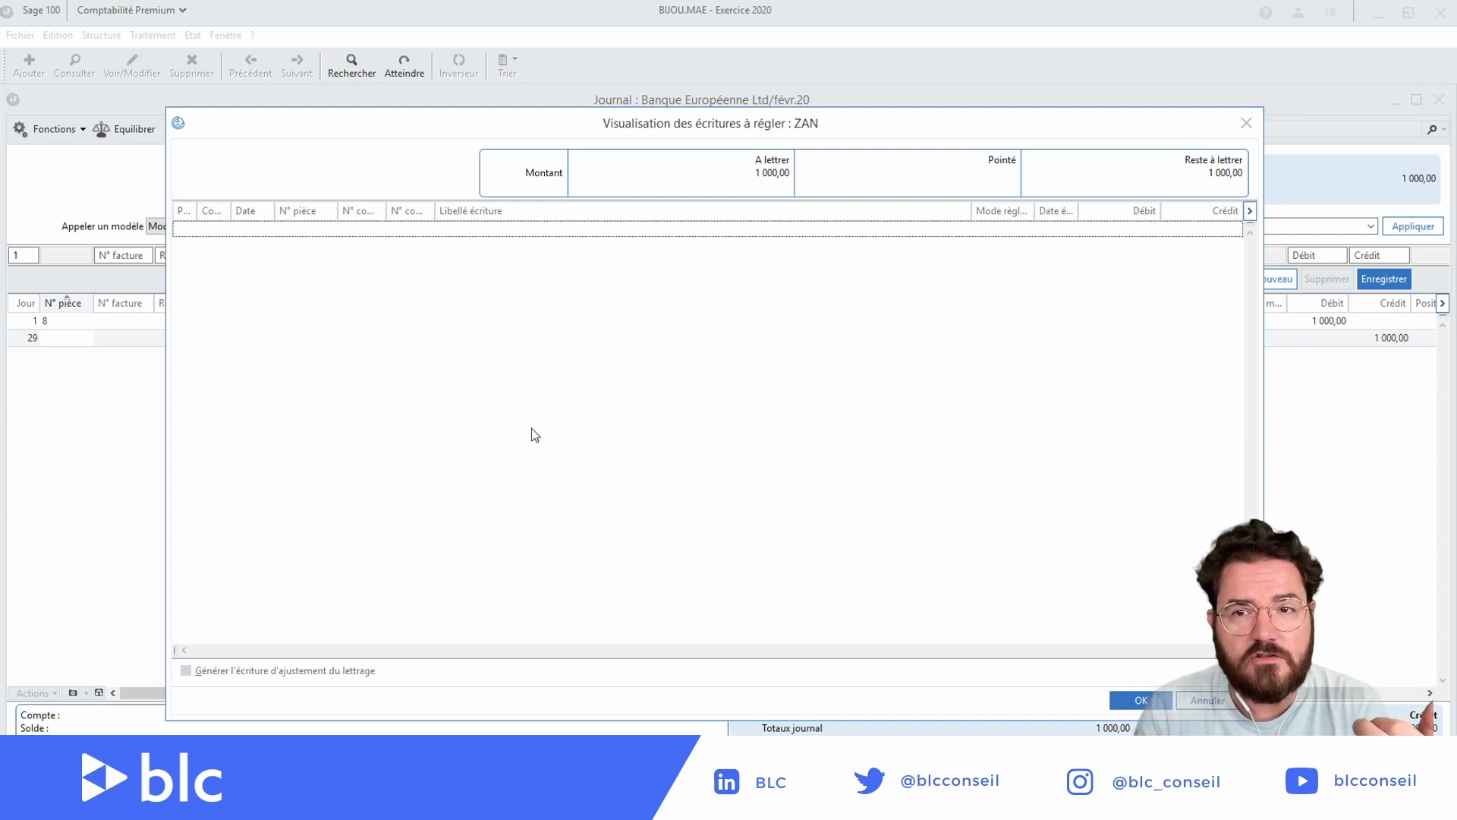
key("Escape")
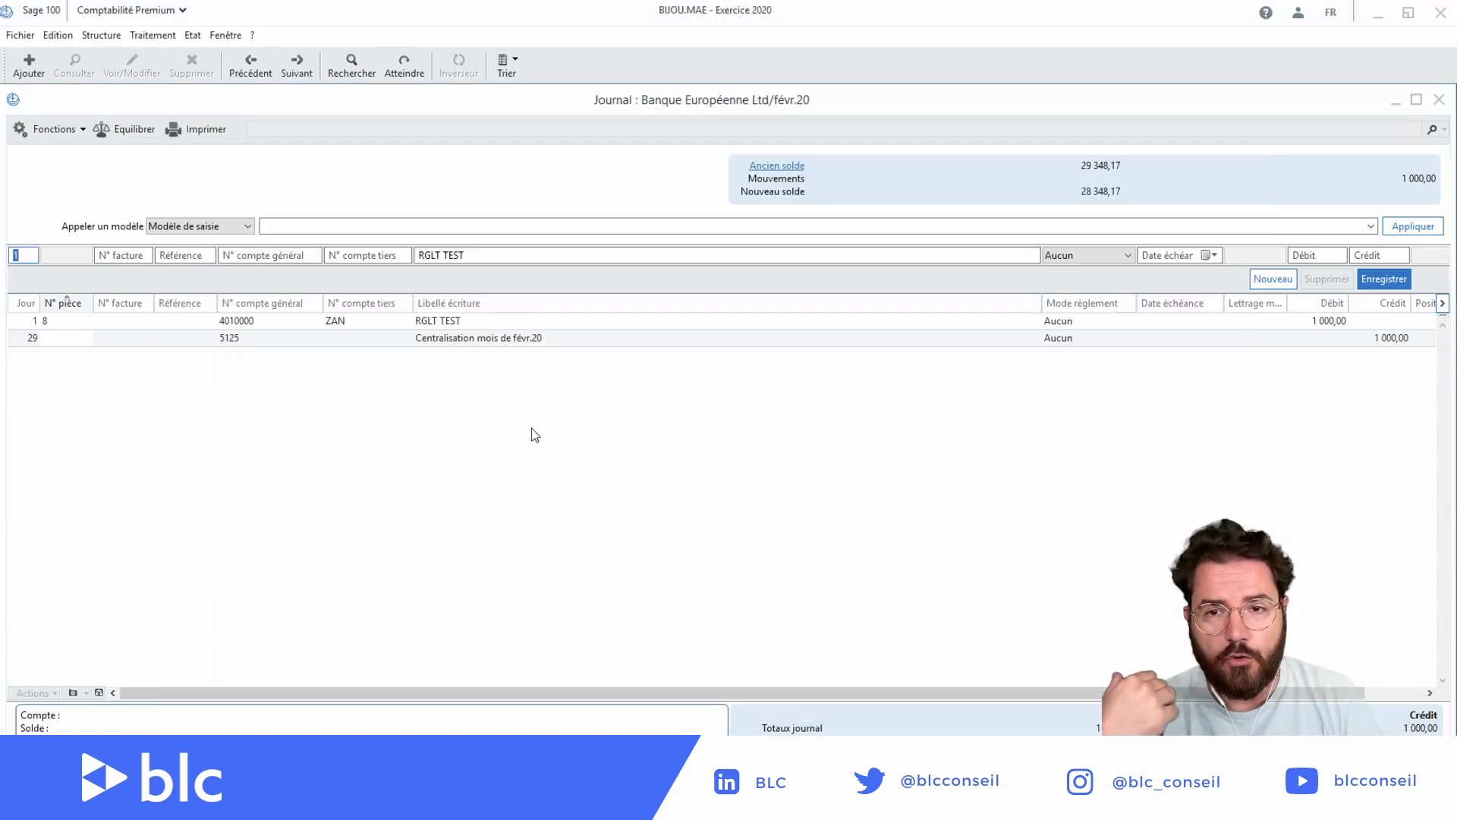